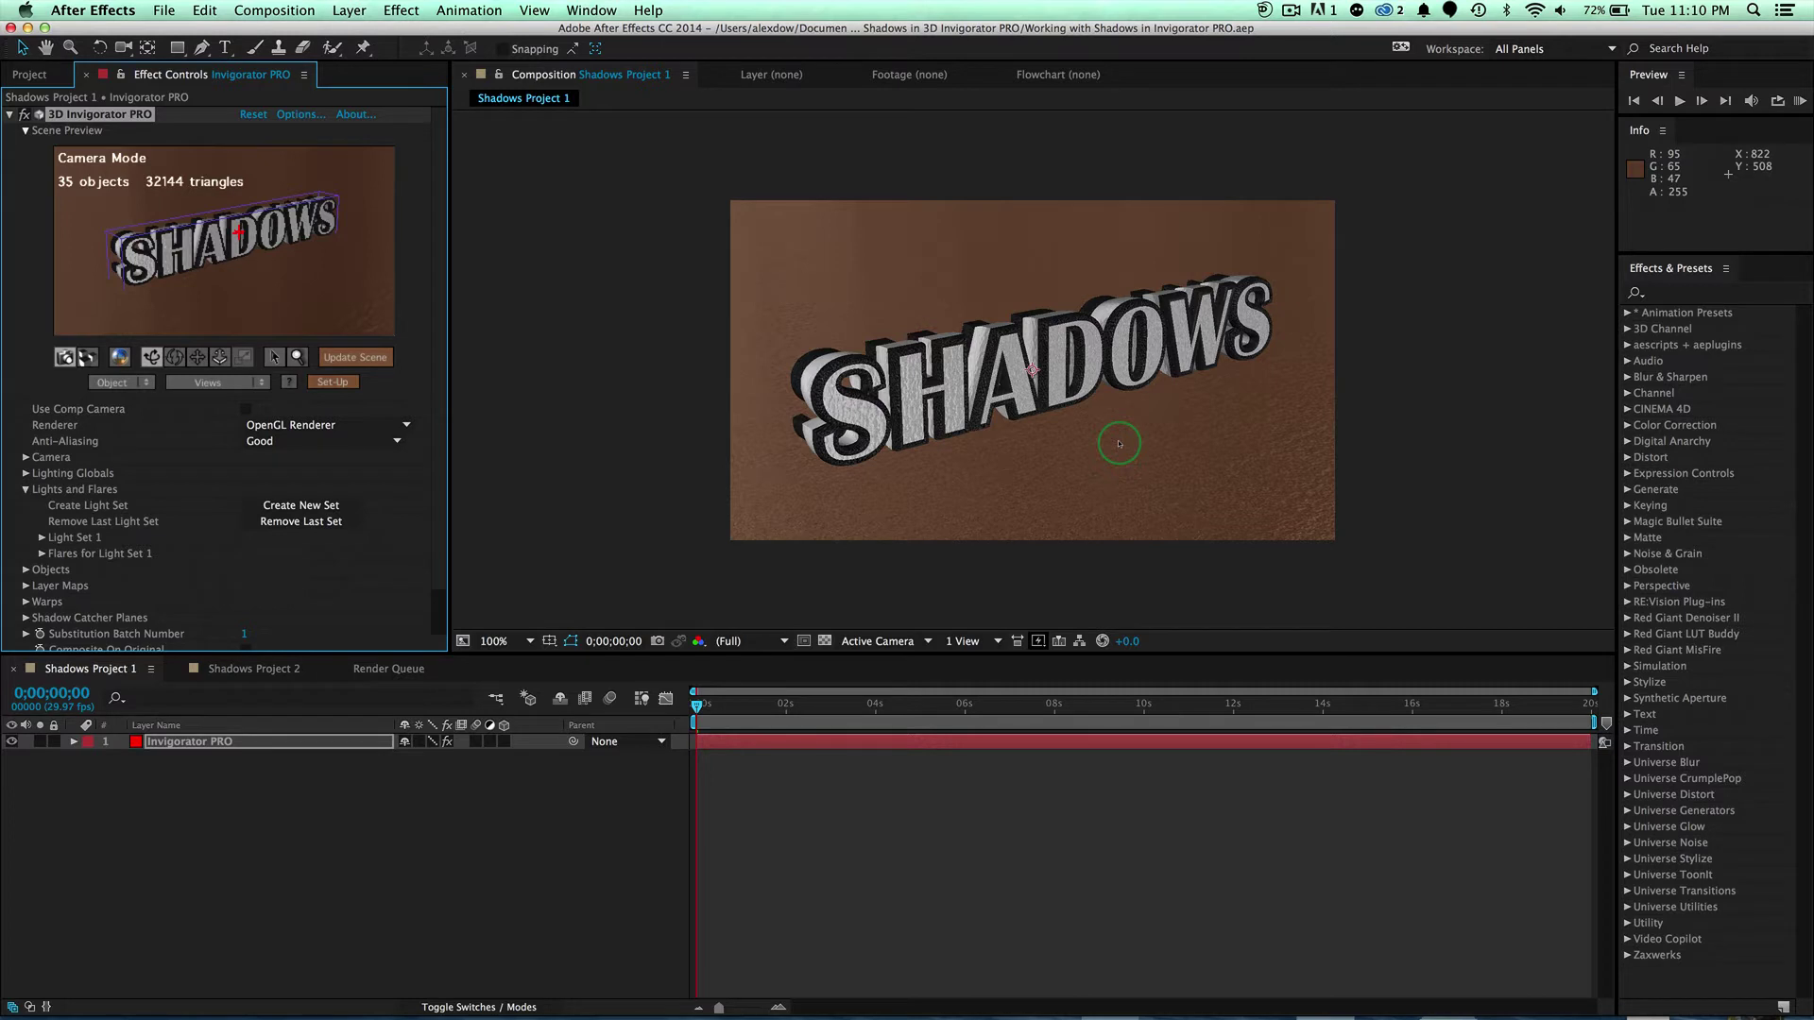
Open the Invigorator set-up in the Lighting workspace with the Lighting Rigs presets showing.
{"action": "left_click", "coordinate": [347, 383]}
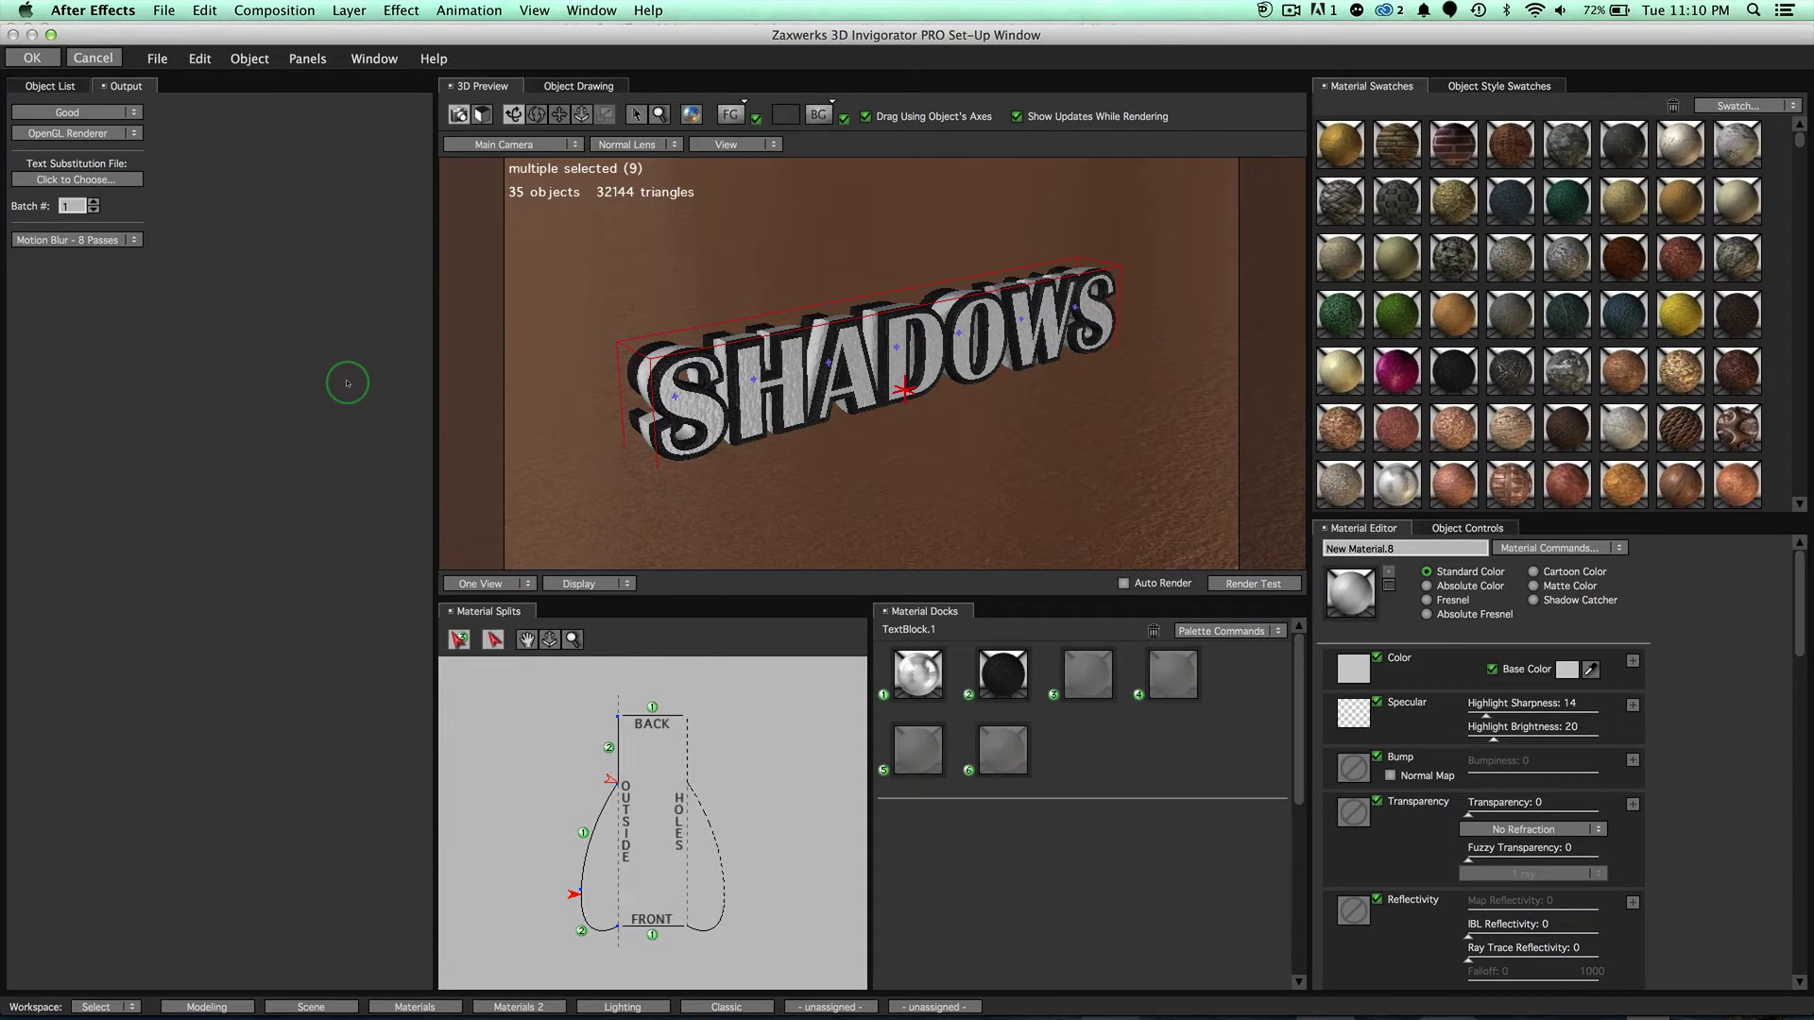
{"action": "left_click", "coordinate": [621, 1007]}
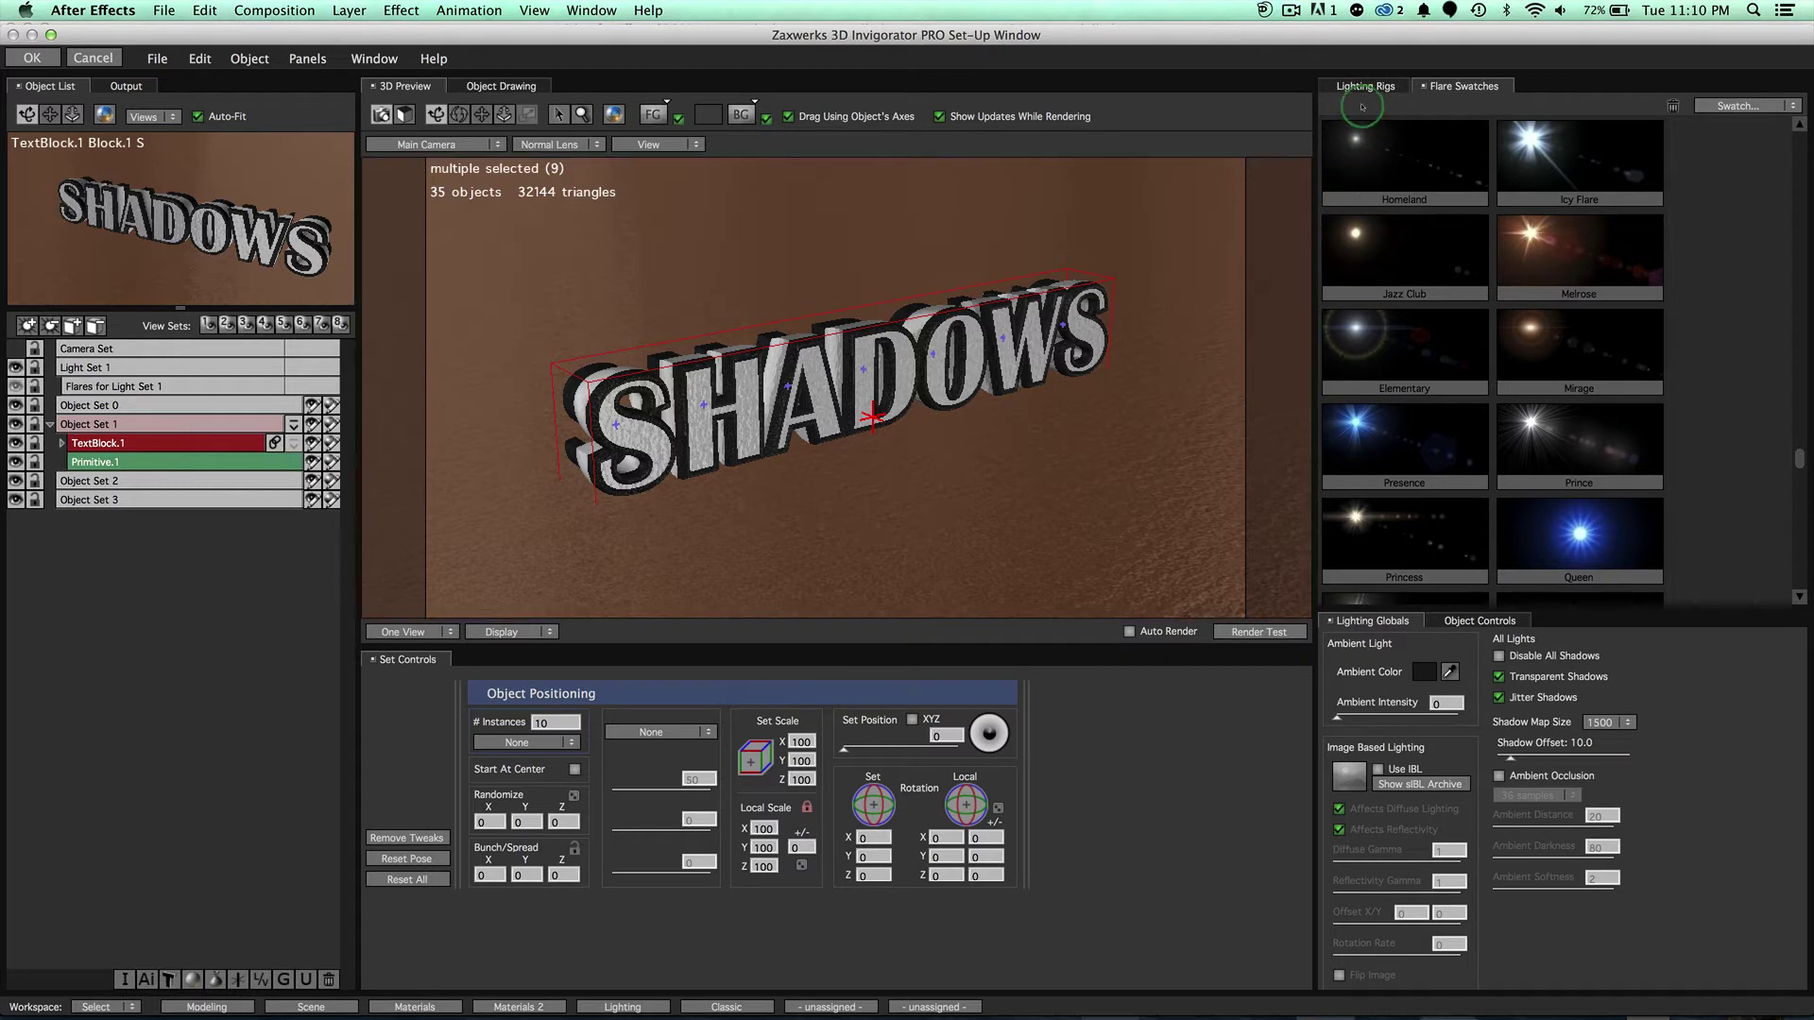
{"action": "left_click", "coordinate": [1361, 86]}
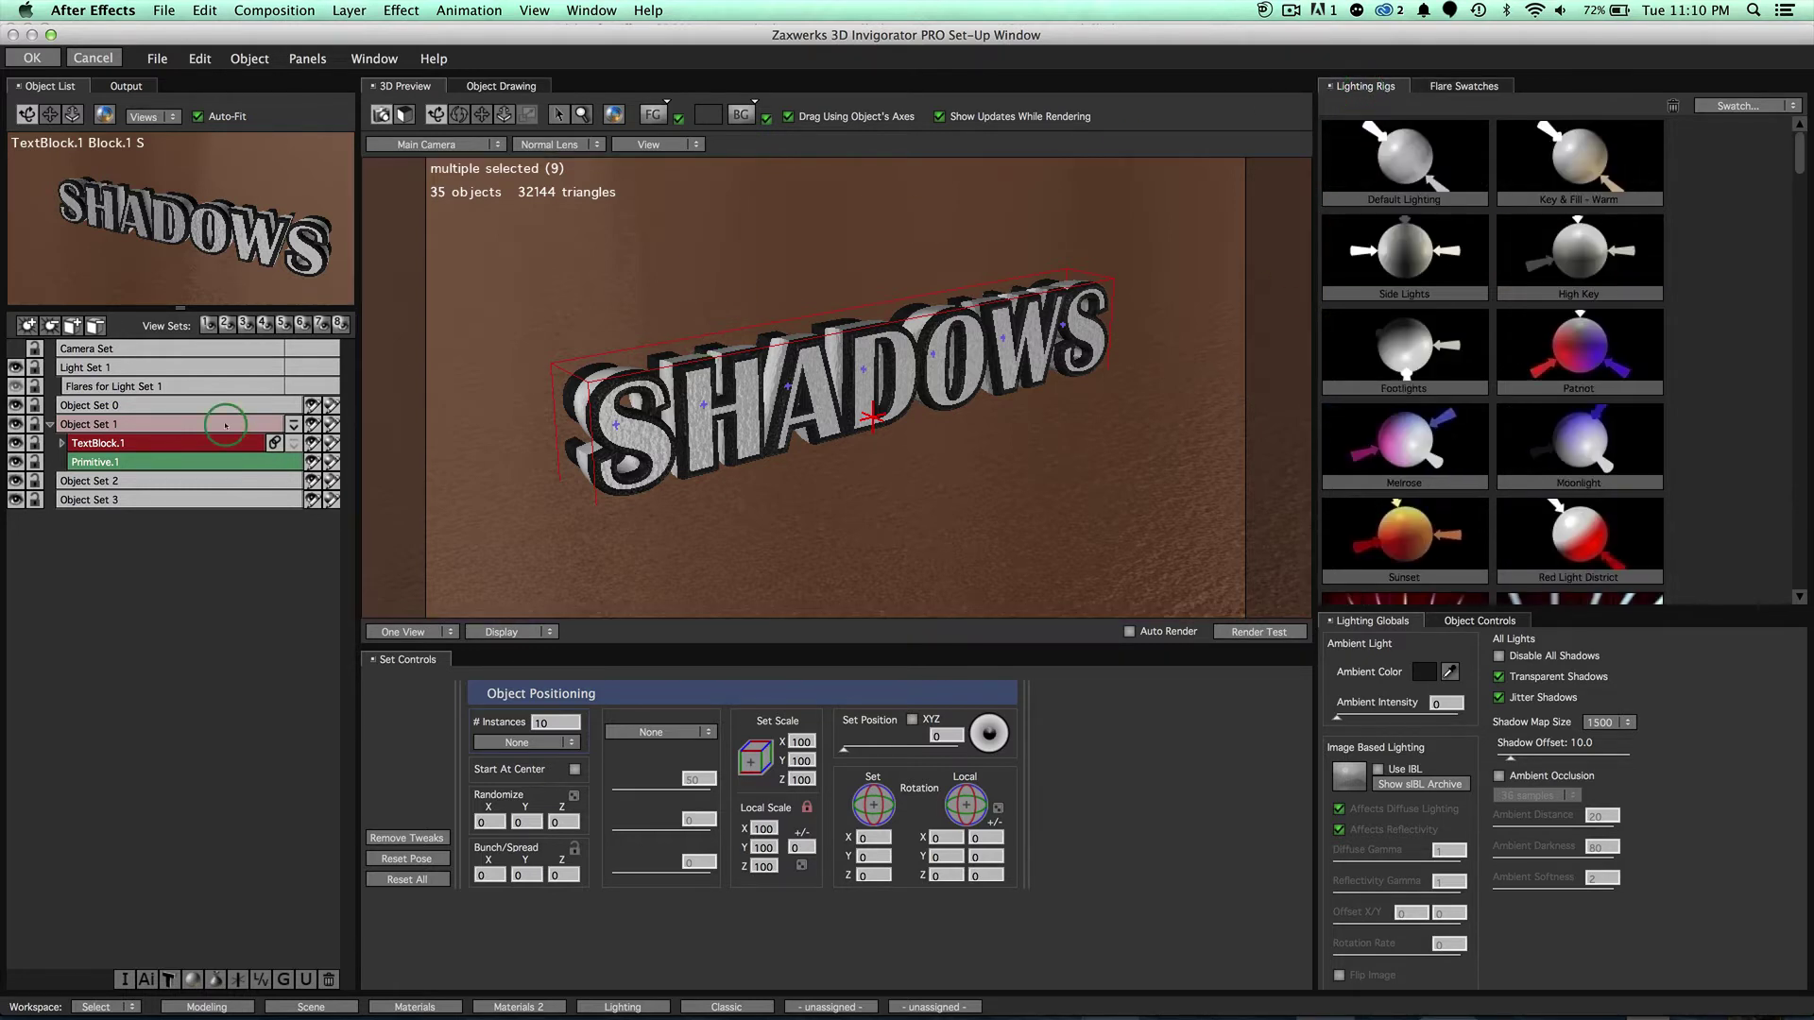
Set Light Set 1's Number Of Lights to 1 and apply it.
{"action": "left_click", "coordinate": [109, 367]}
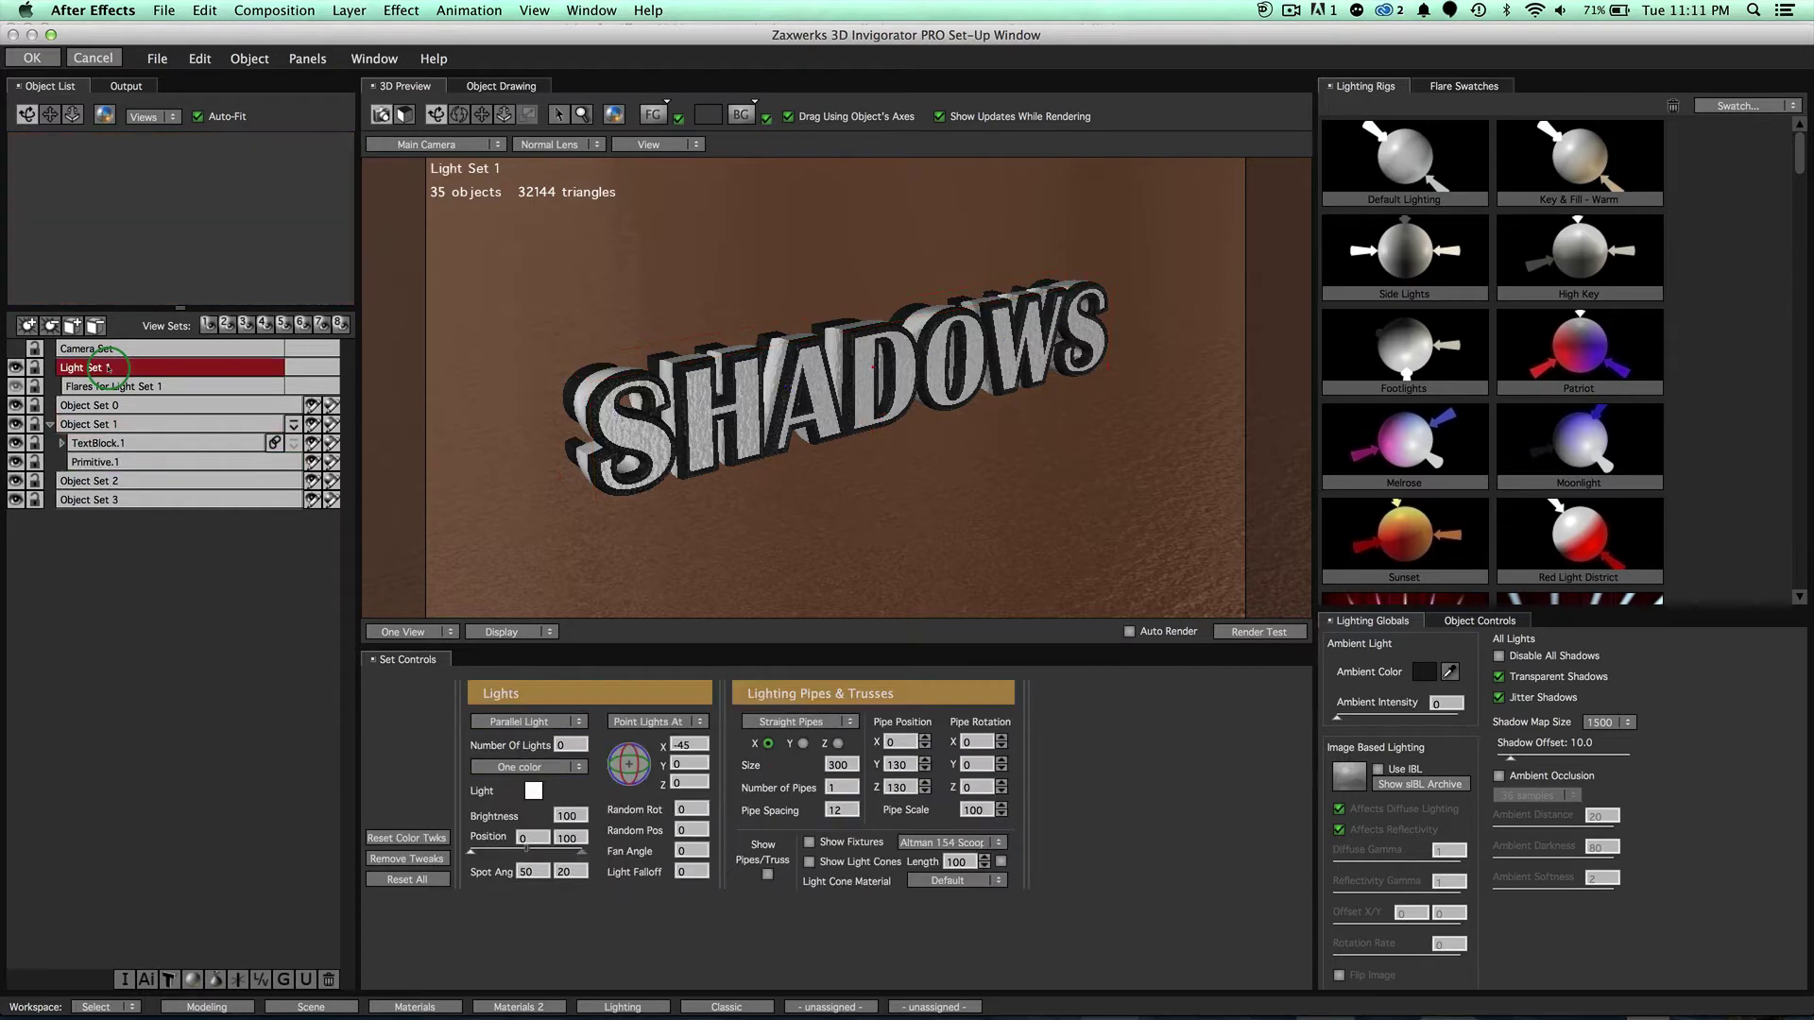
{"action": "left_click", "coordinate": [583, 748]}
{"action": "type", "text": "1"}
{"action": "key", "text": "Return"}
{"action": "left_click", "coordinate": [406, 472]}
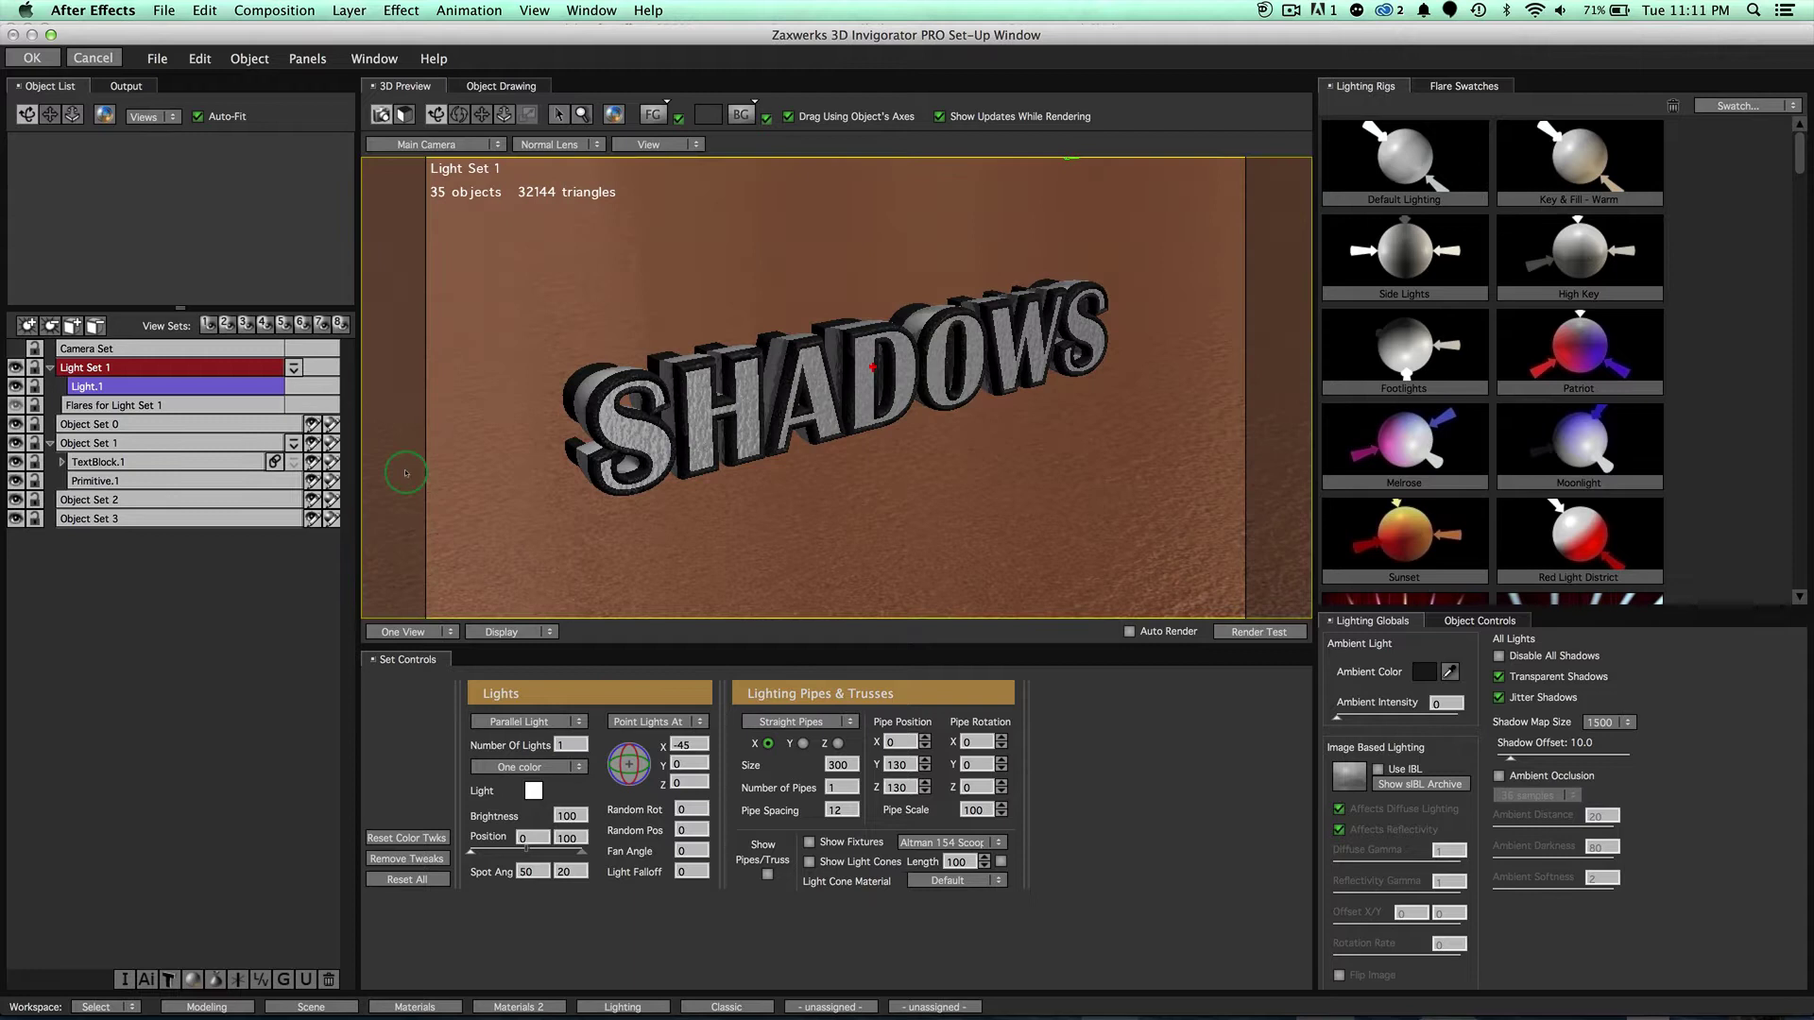
Hide and show Light Set 1 to compare the lighting, then reselect it.
{"action": "left_click", "coordinate": [15, 368]}
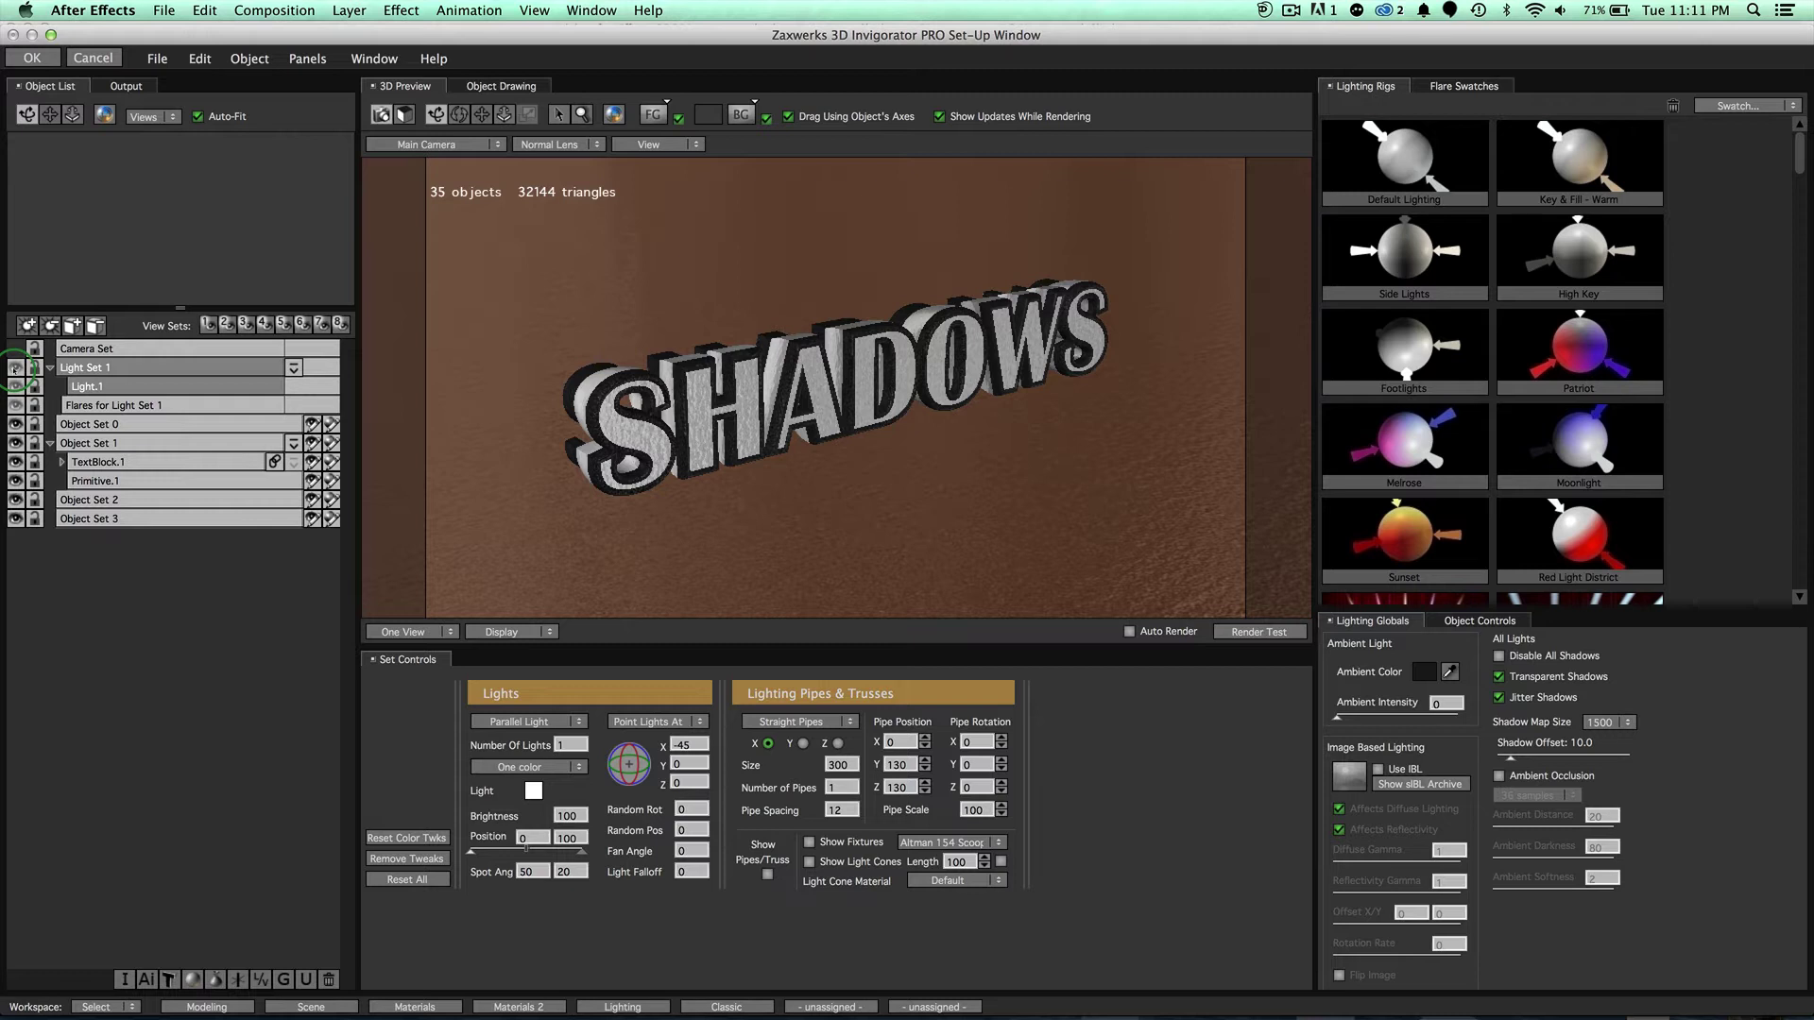
{"action": "left_click", "coordinate": [15, 368]}
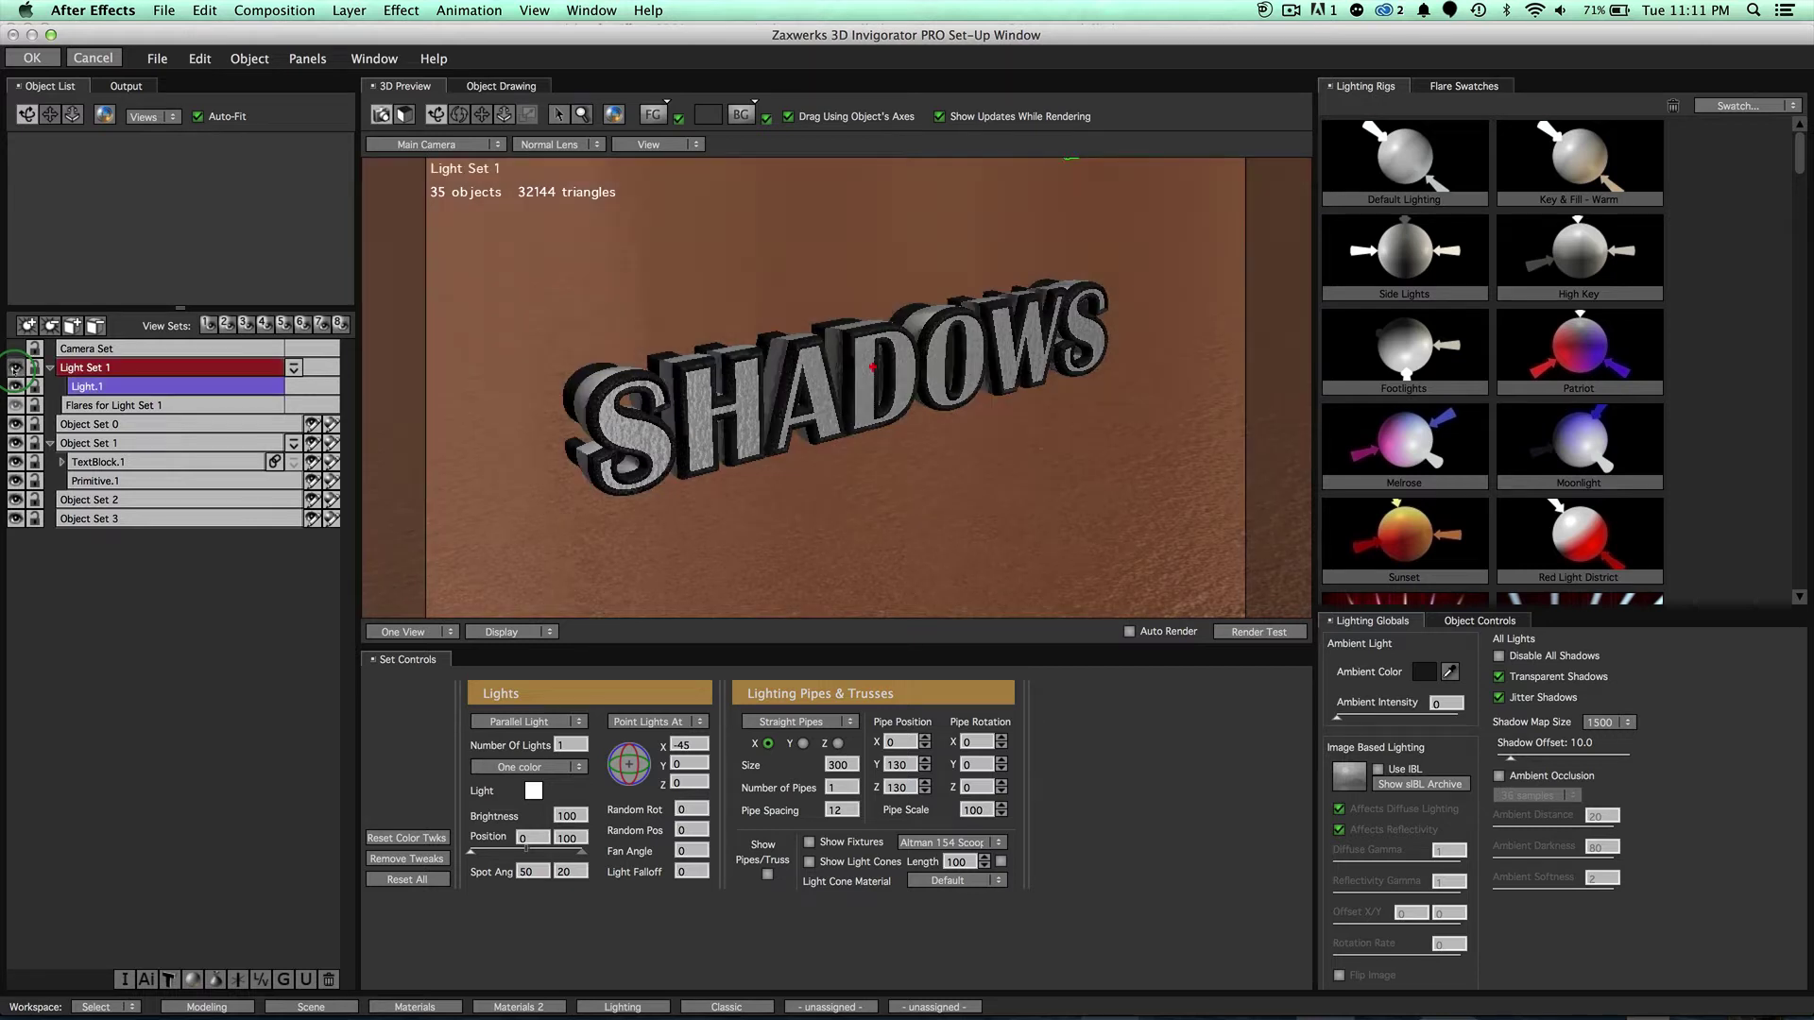
{"action": "left_click", "coordinate": [92, 367]}
Replace Light Set 1 with the Default Lighting rig and toggle its visibility to compare.
{"action": "left_click_drag", "start_coordinate": [1416, 161], "coordinate": [905, 390]}
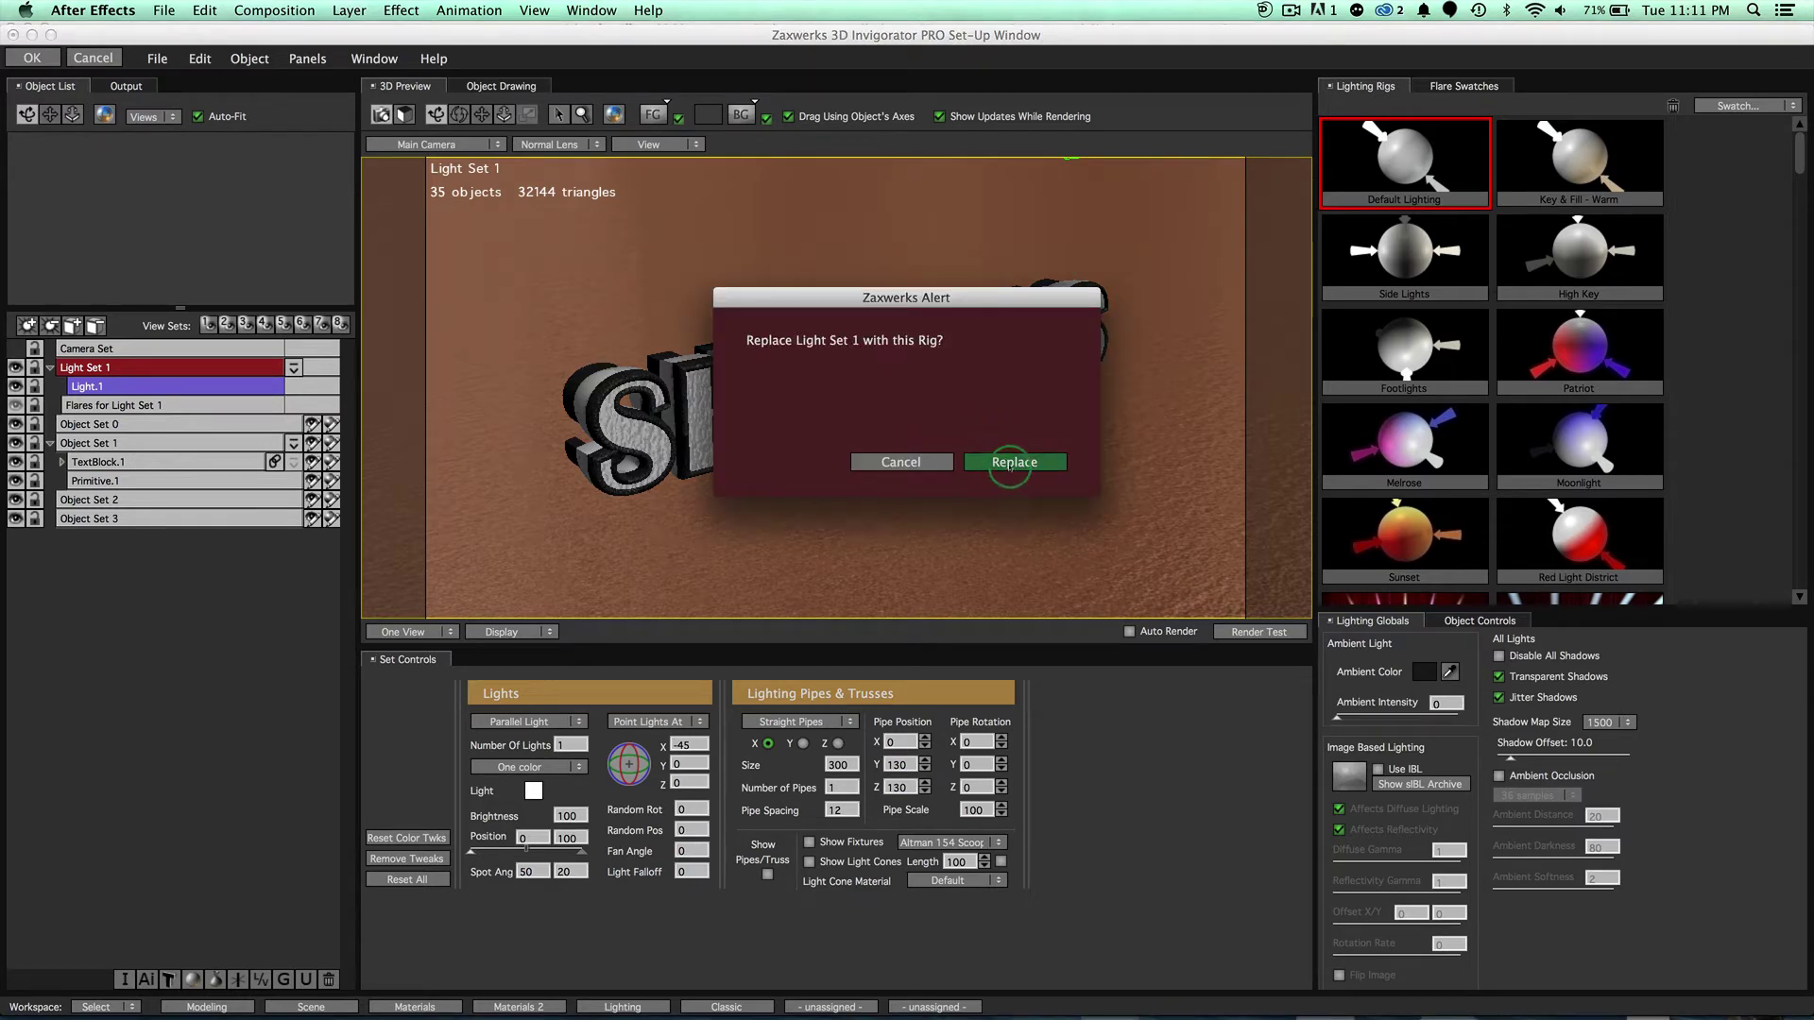
{"action": "left_click", "coordinate": [1010, 462]}
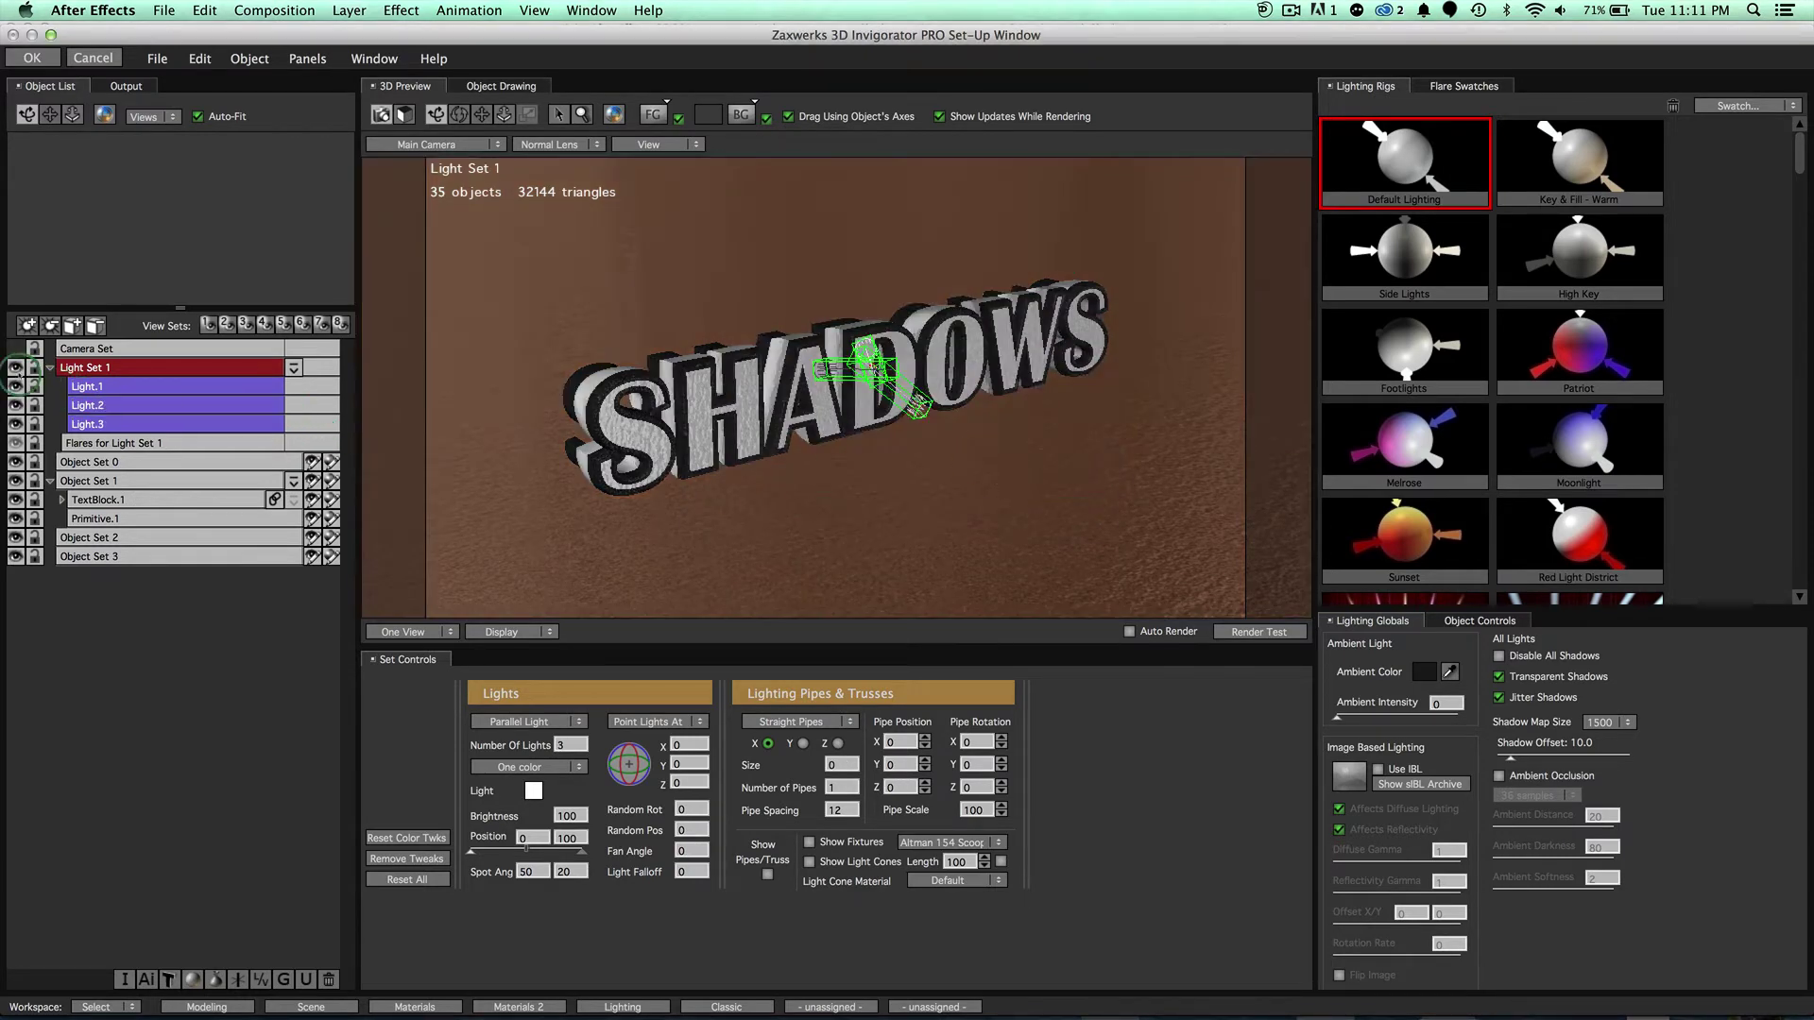
{"action": "left_click", "coordinate": [16, 368]}
{"action": "left_click", "coordinate": [17, 370]}
{"action": "left_click", "coordinate": [16, 369]}
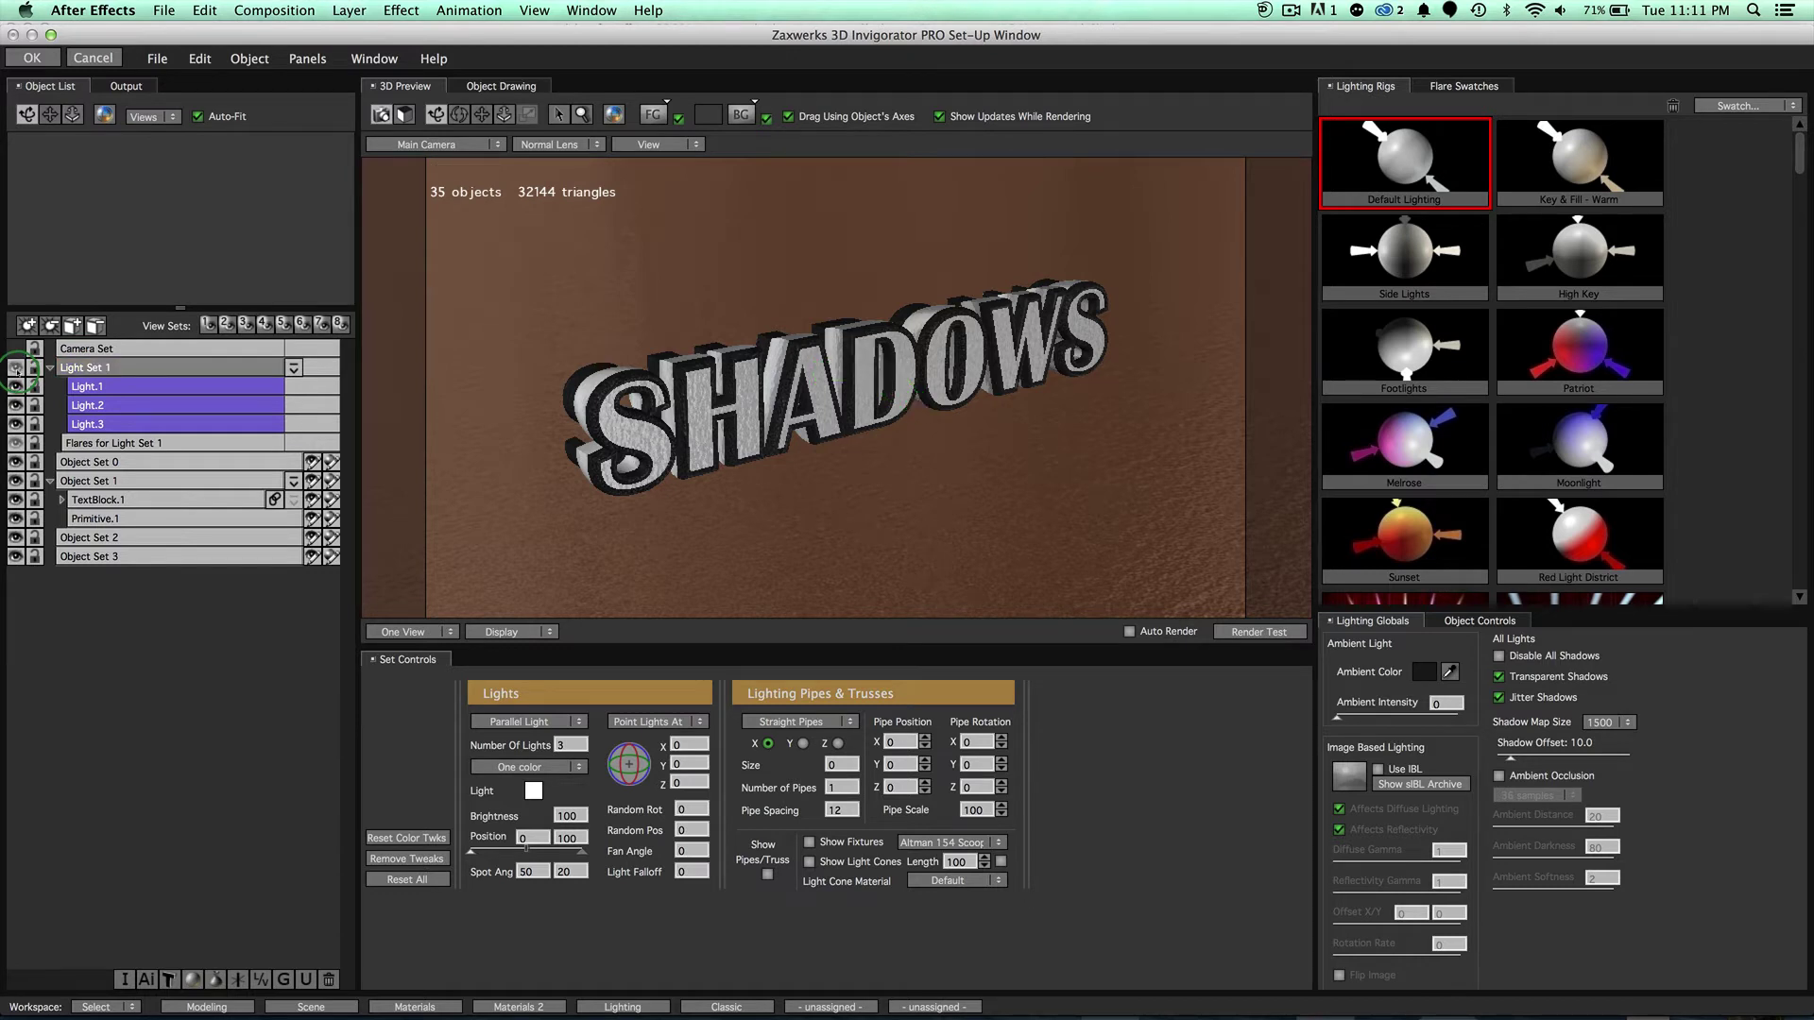
{"action": "left_click", "coordinate": [16, 369]}
Select Light Set 1, deselect its three lights, and switch off Light.1.
{"action": "left_click", "coordinate": [80, 377]}
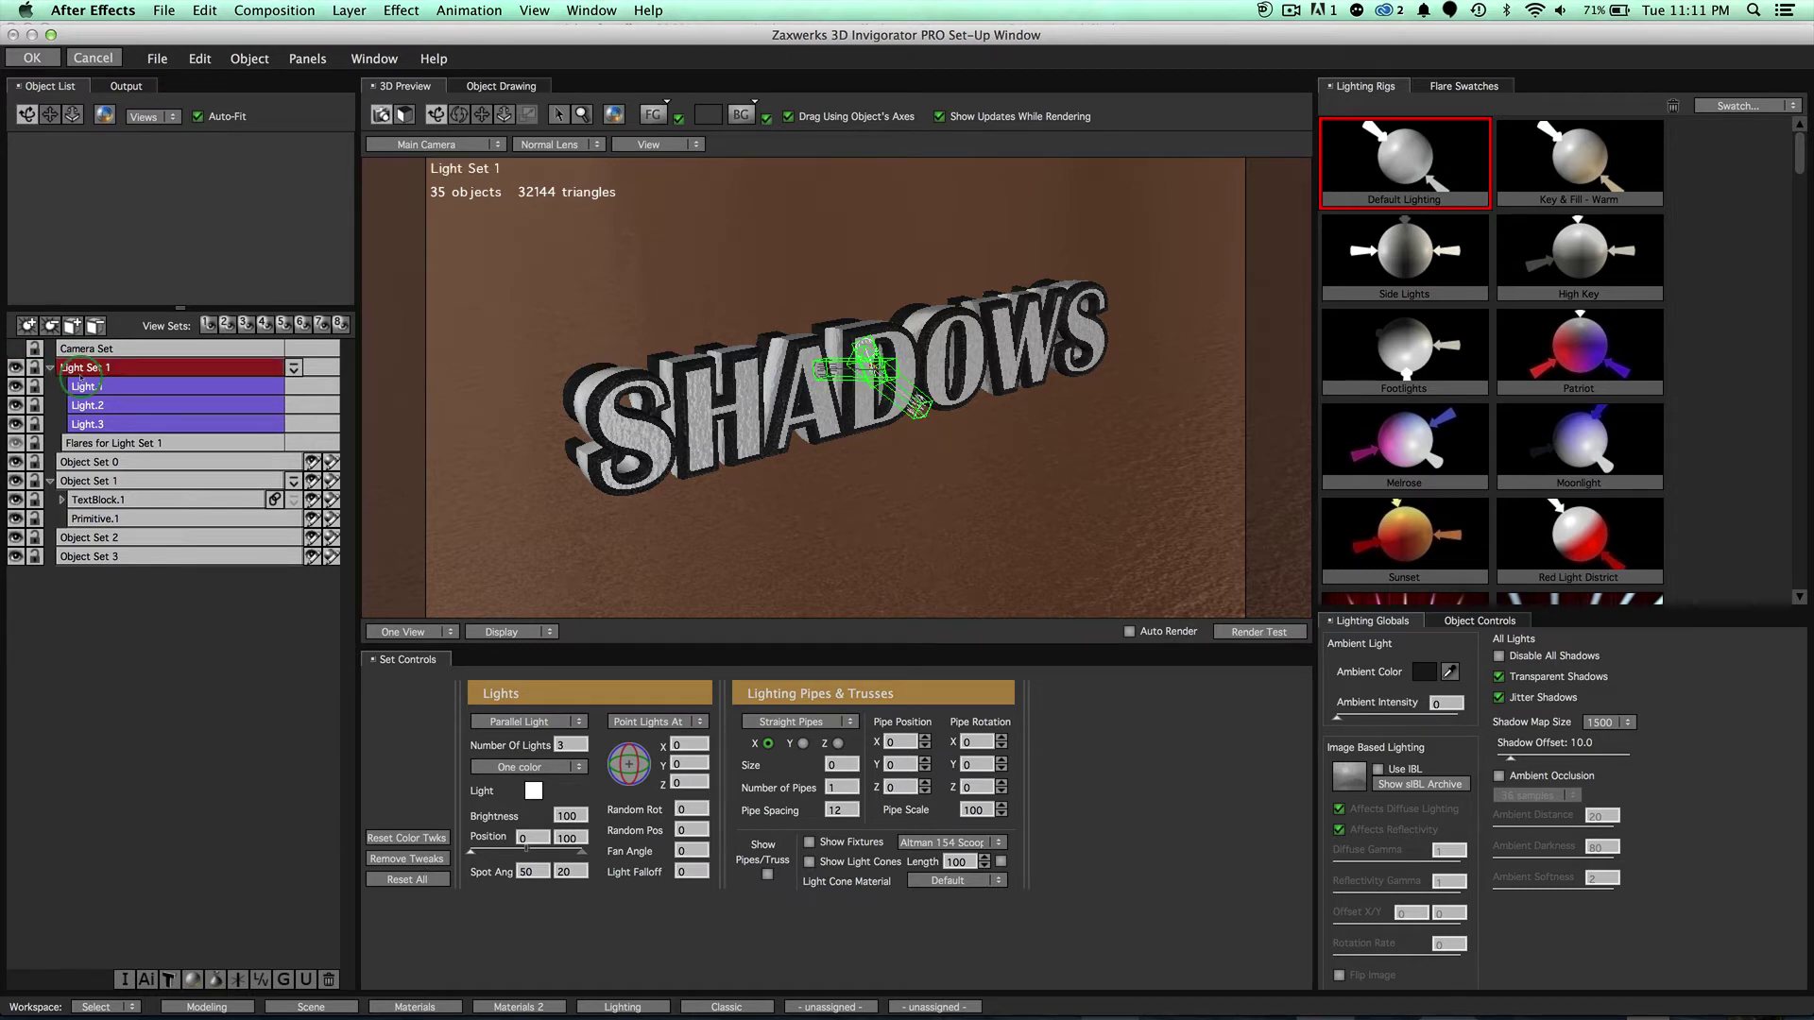
{"action": "left_click", "coordinate": [101, 390]}
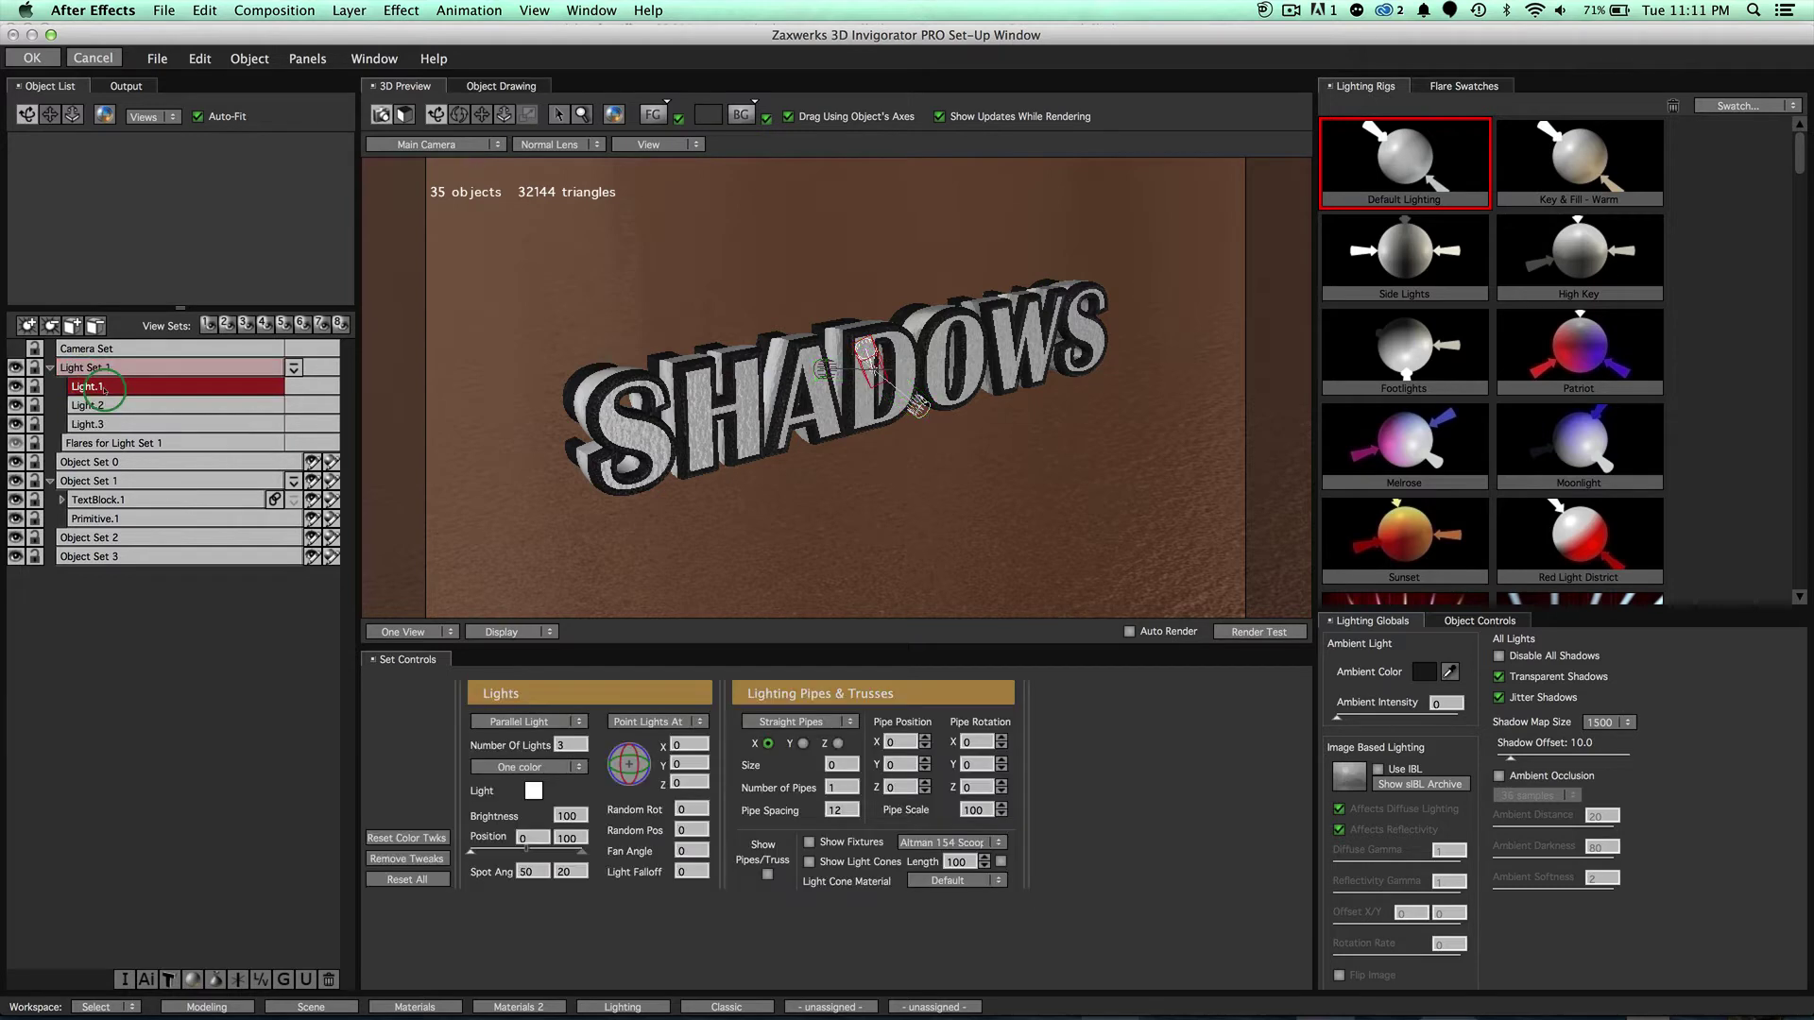
{"action": "left_click", "coordinate": [16, 386]}
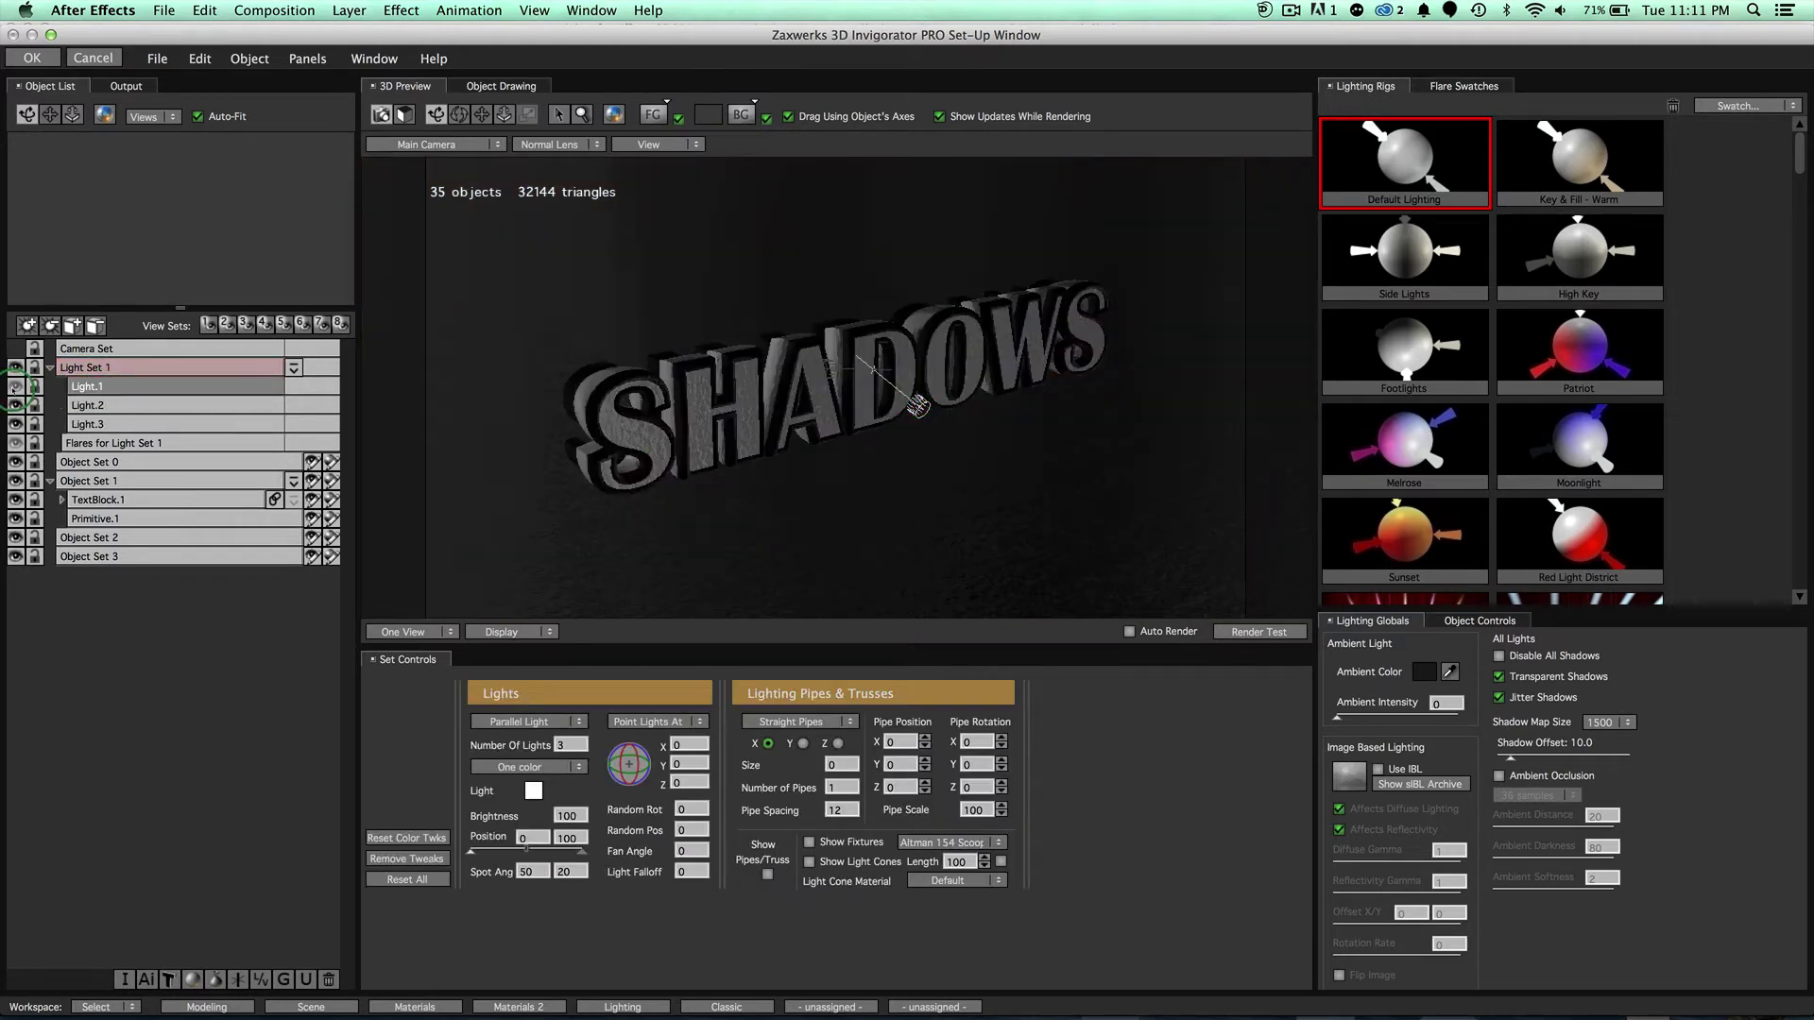
Turn Light.1 back on, enable its Shadow Casting, and orbit to see the floor shadows.
{"action": "left_click", "coordinate": [16, 387]}
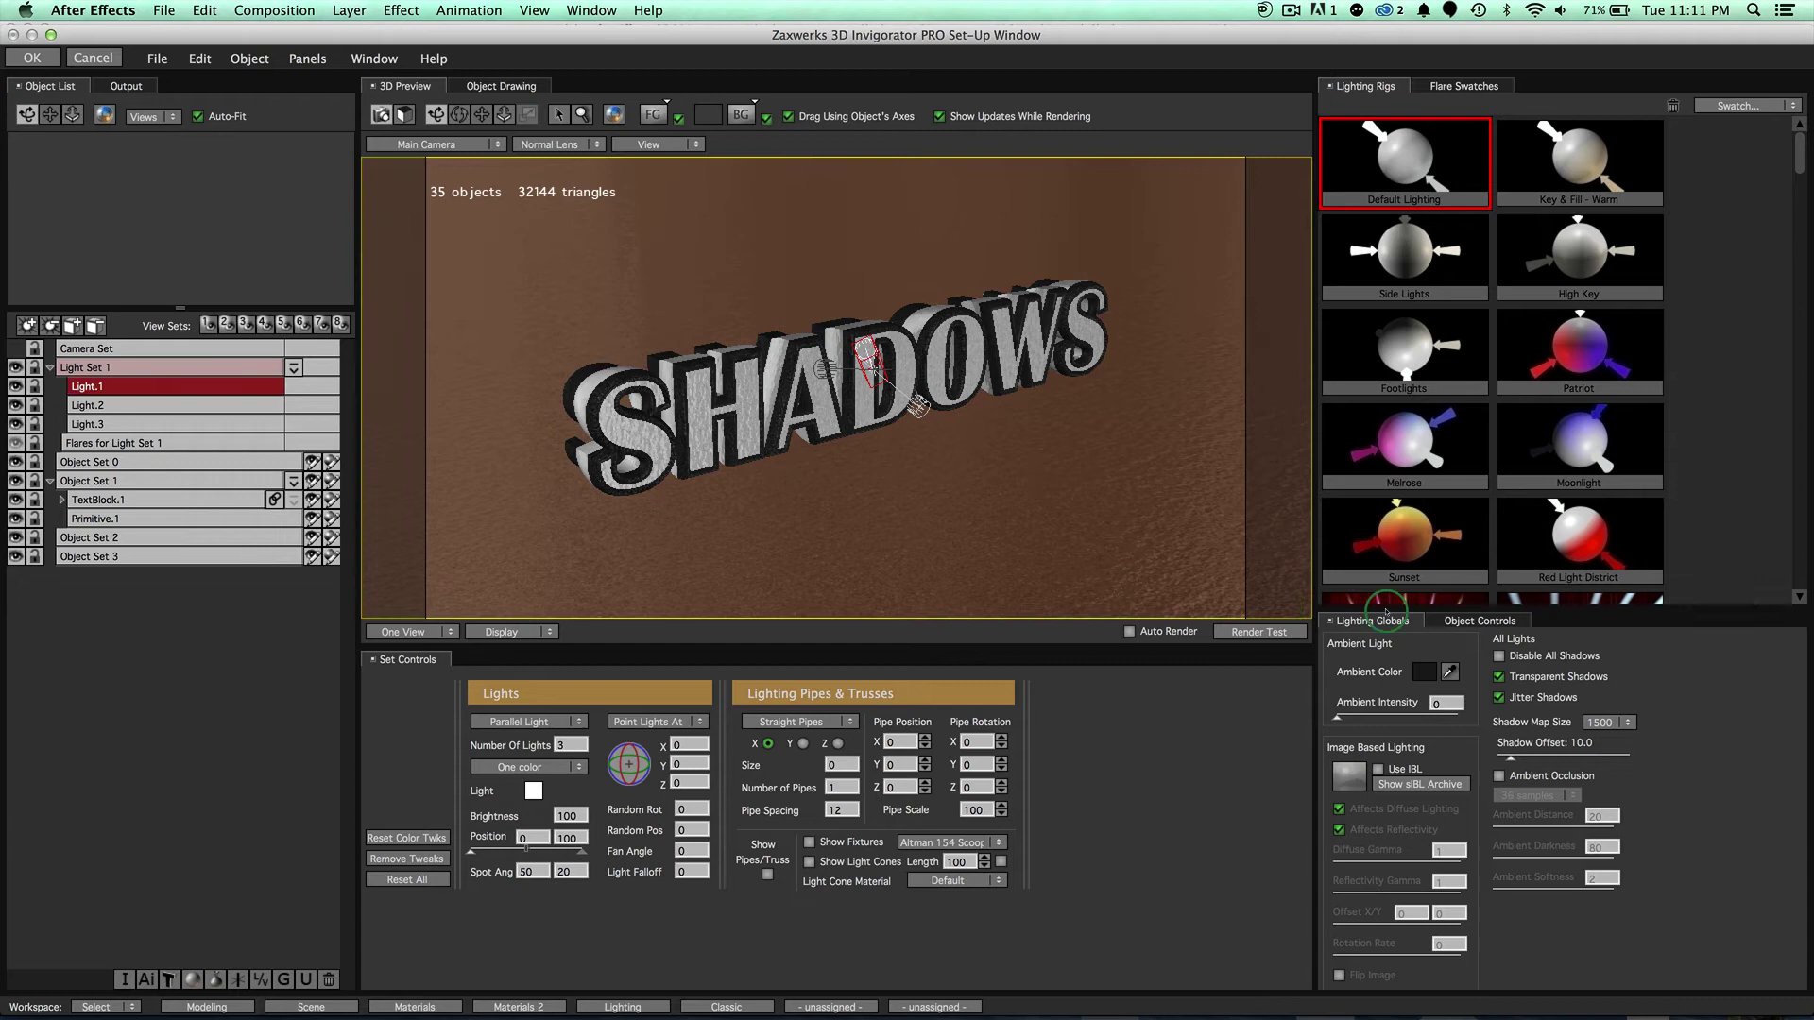
{"action": "left_click", "coordinate": [1480, 621]}
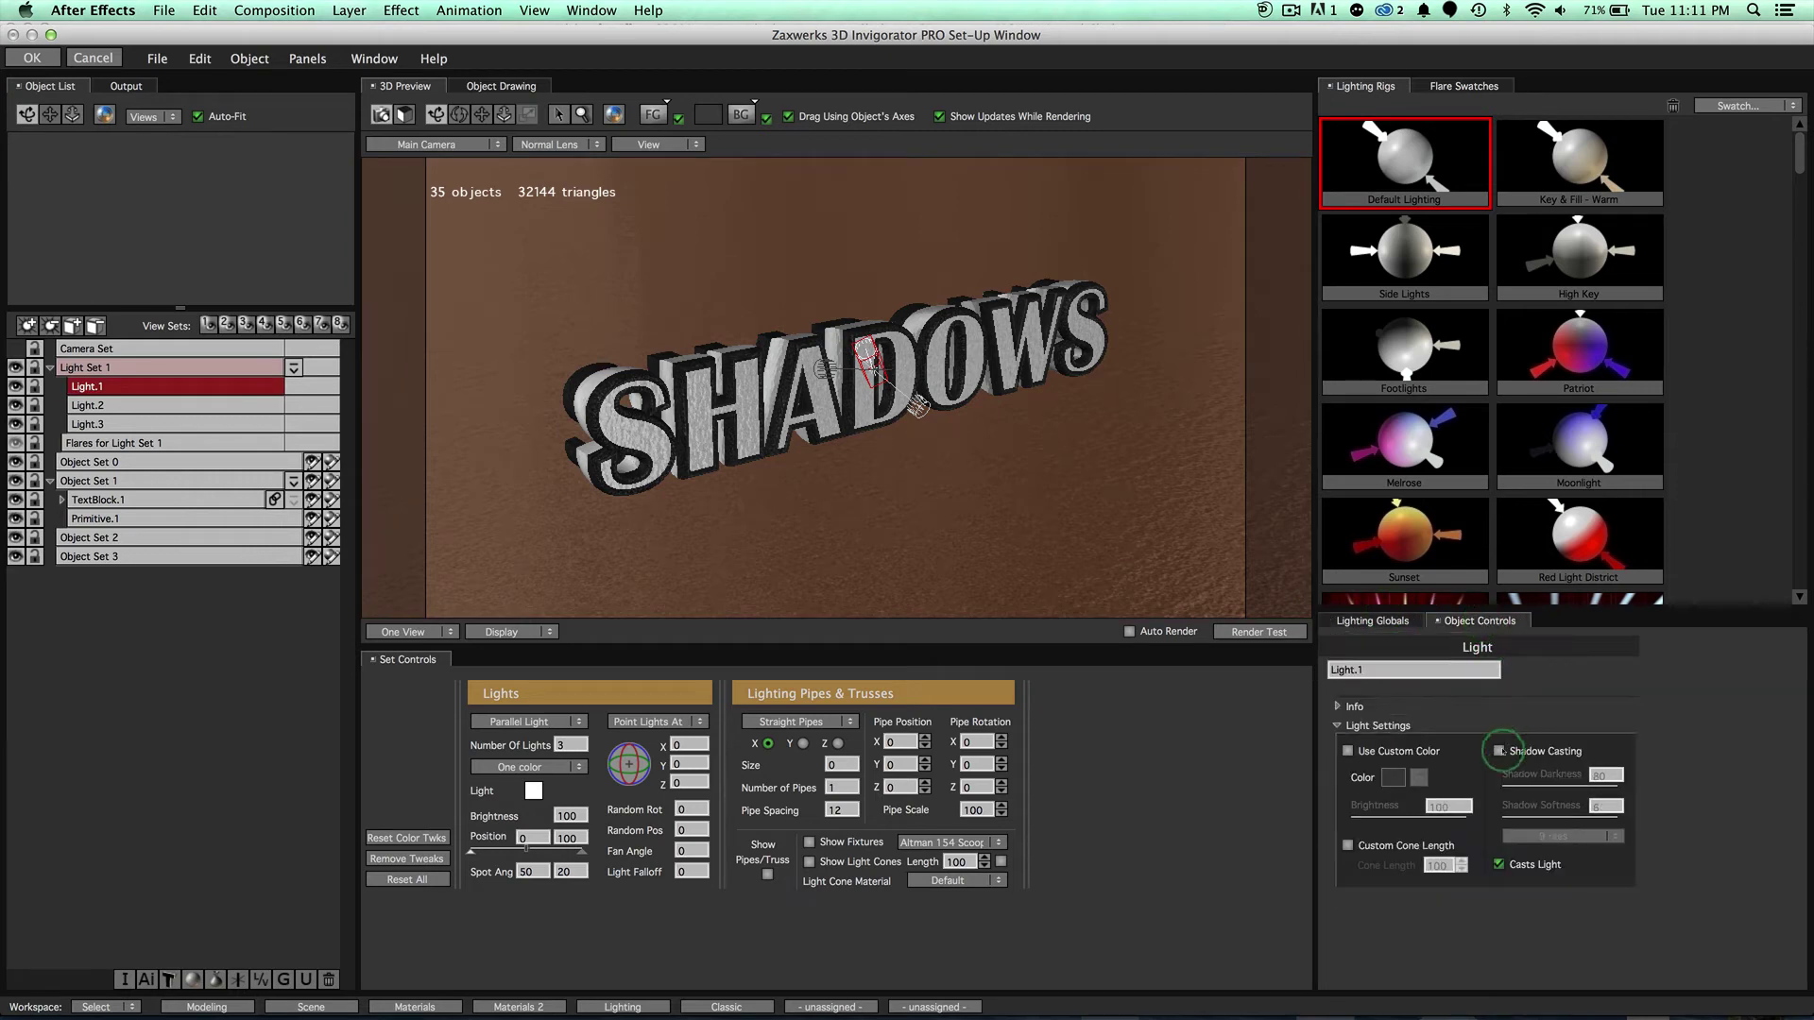
{"action": "left_click", "coordinate": [1500, 751]}
{"action": "left_click_drag", "start_coordinate": [1154, 409], "coordinate": [958, 439]}
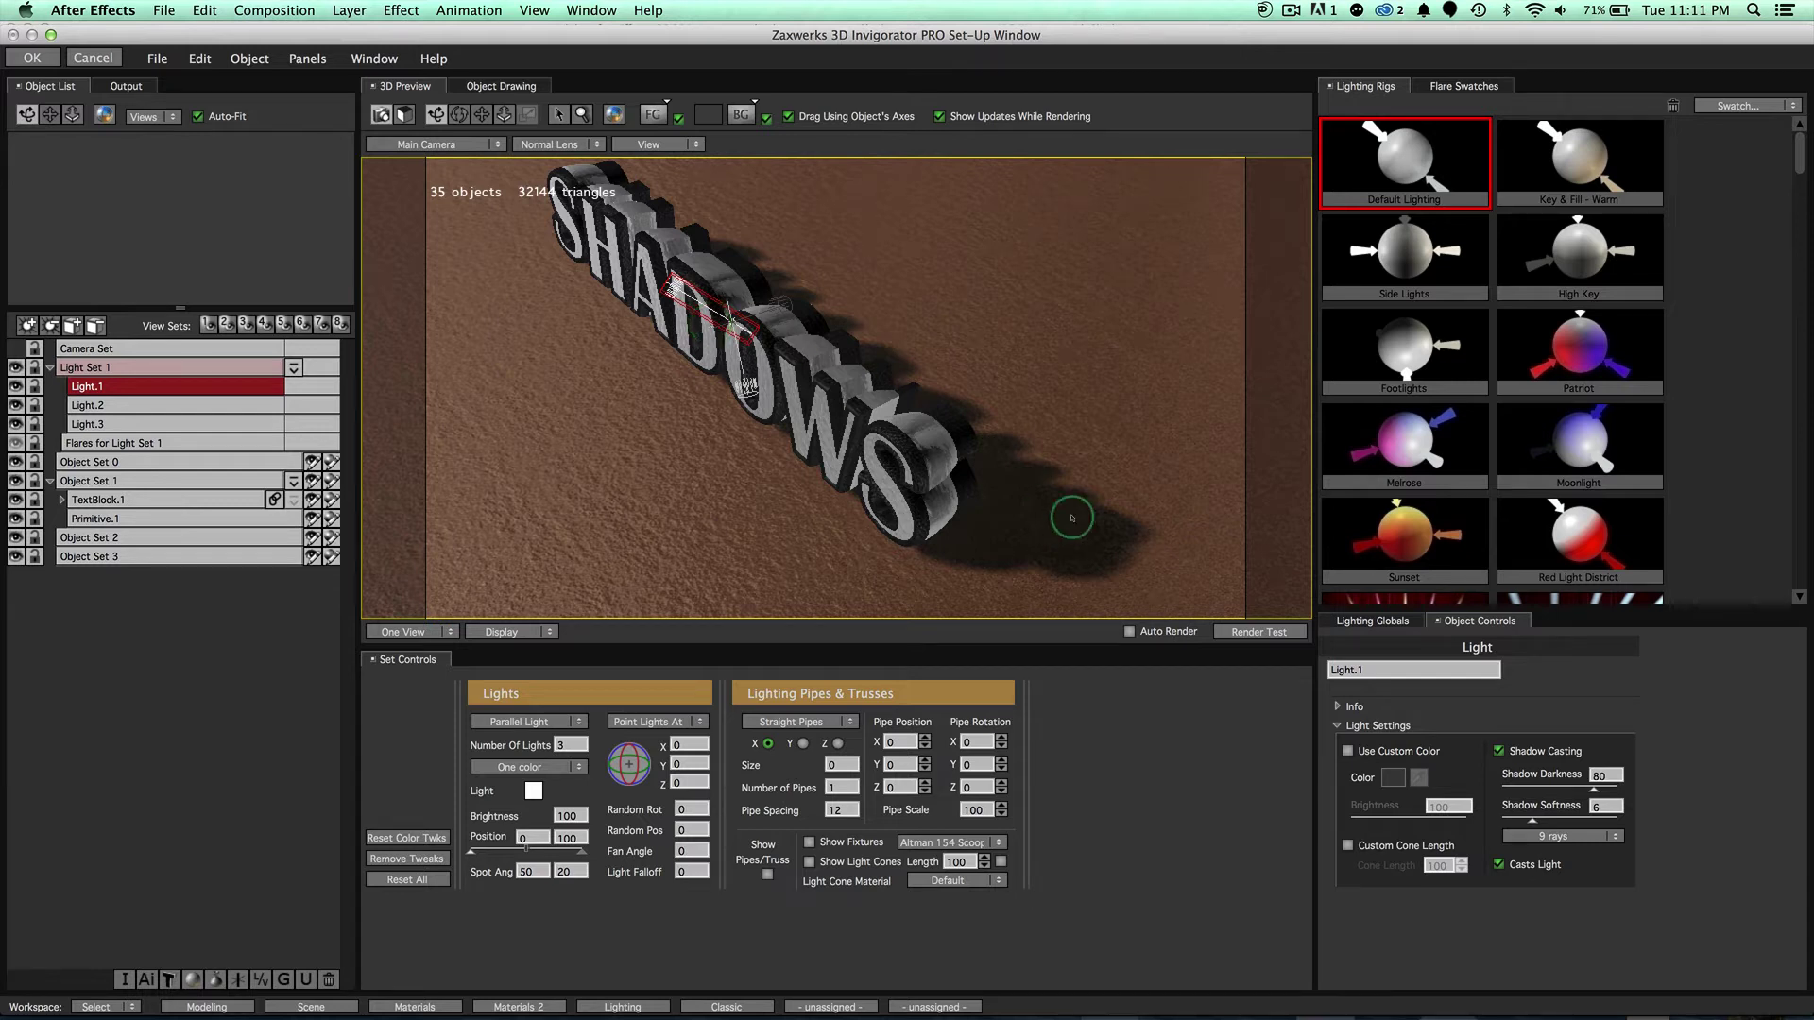
Open and close the Preferences without changes, then run a Render Test.
{"action": "left_click", "coordinate": [432, 59]}
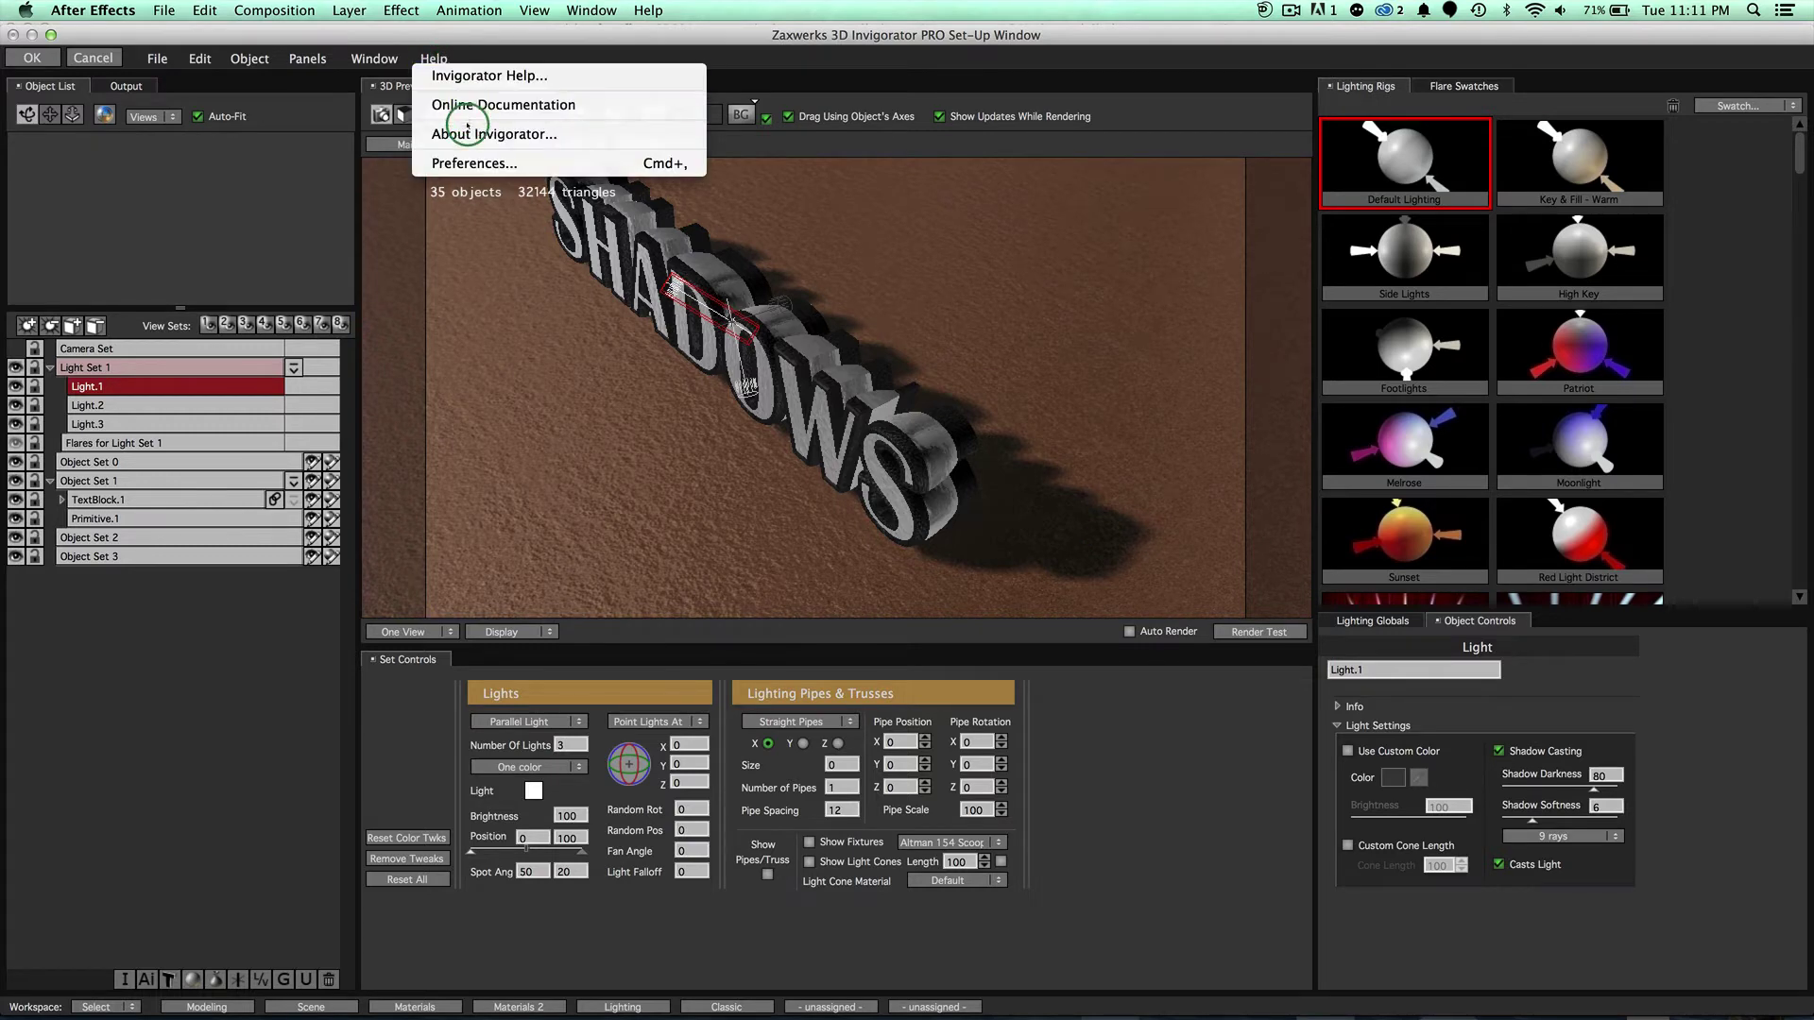
{"action": "left_click", "coordinate": [467, 163]}
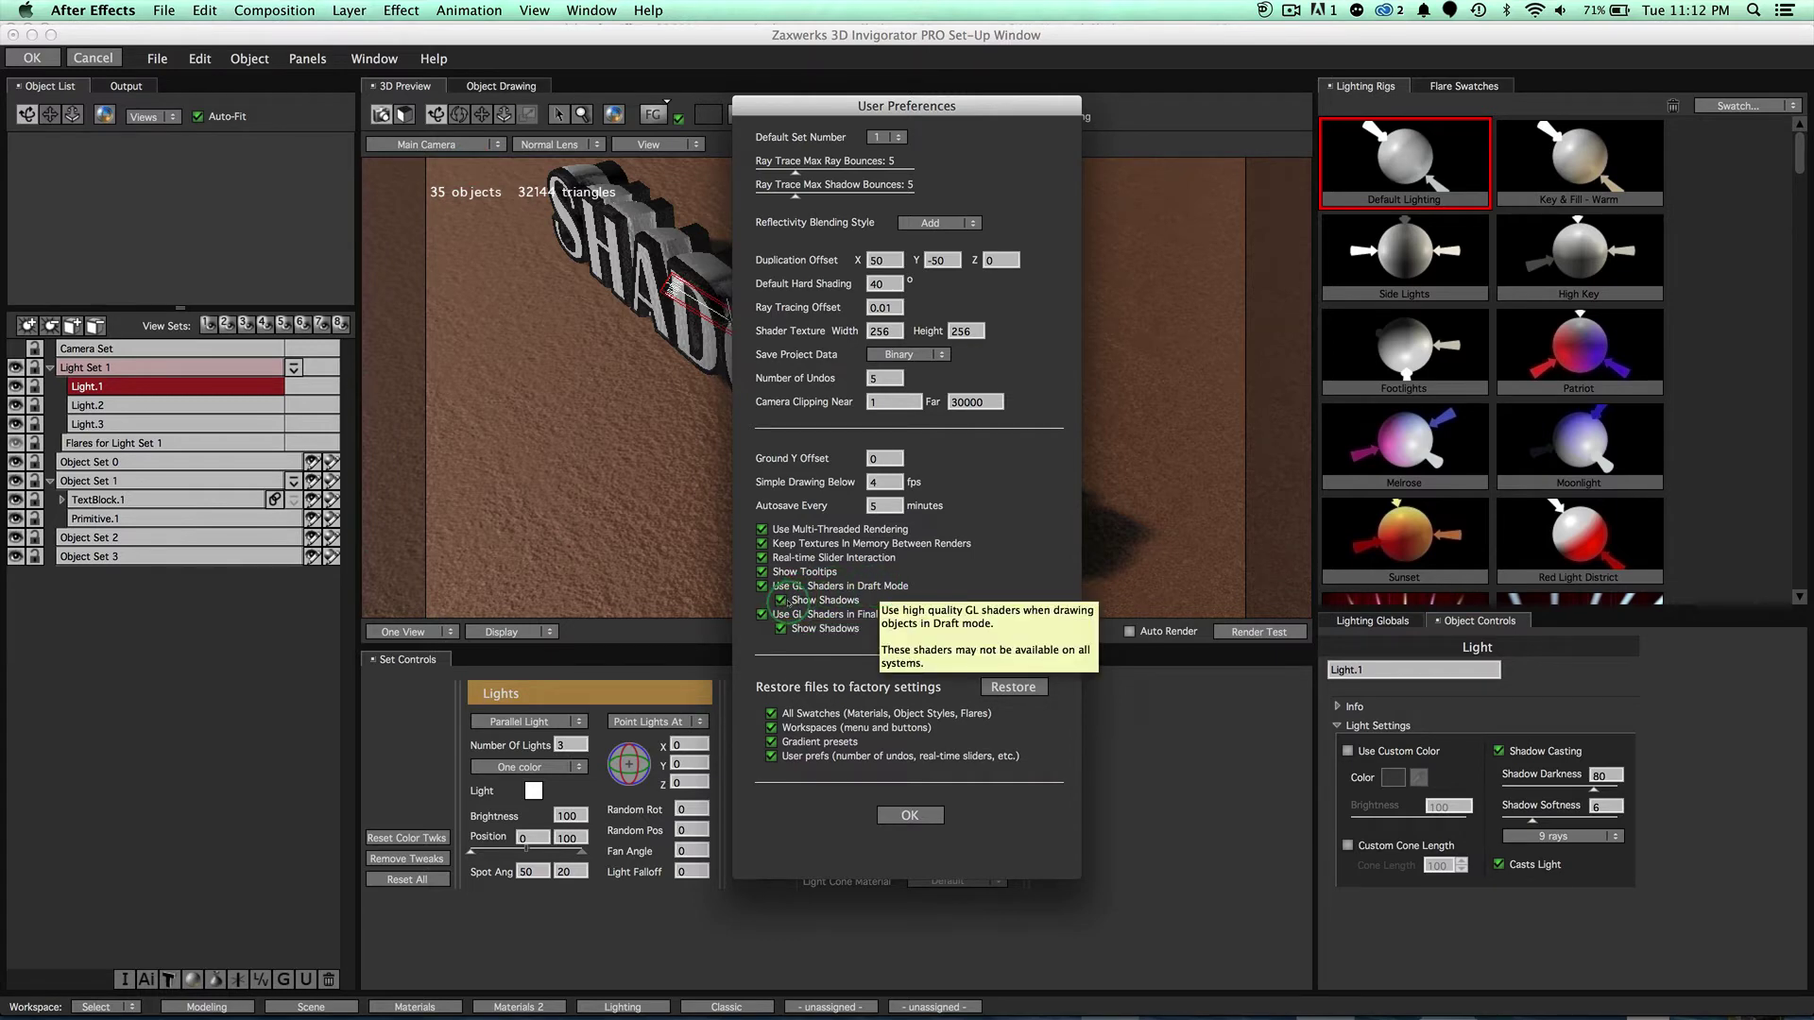
{"action": "left_click", "coordinate": [910, 817]}
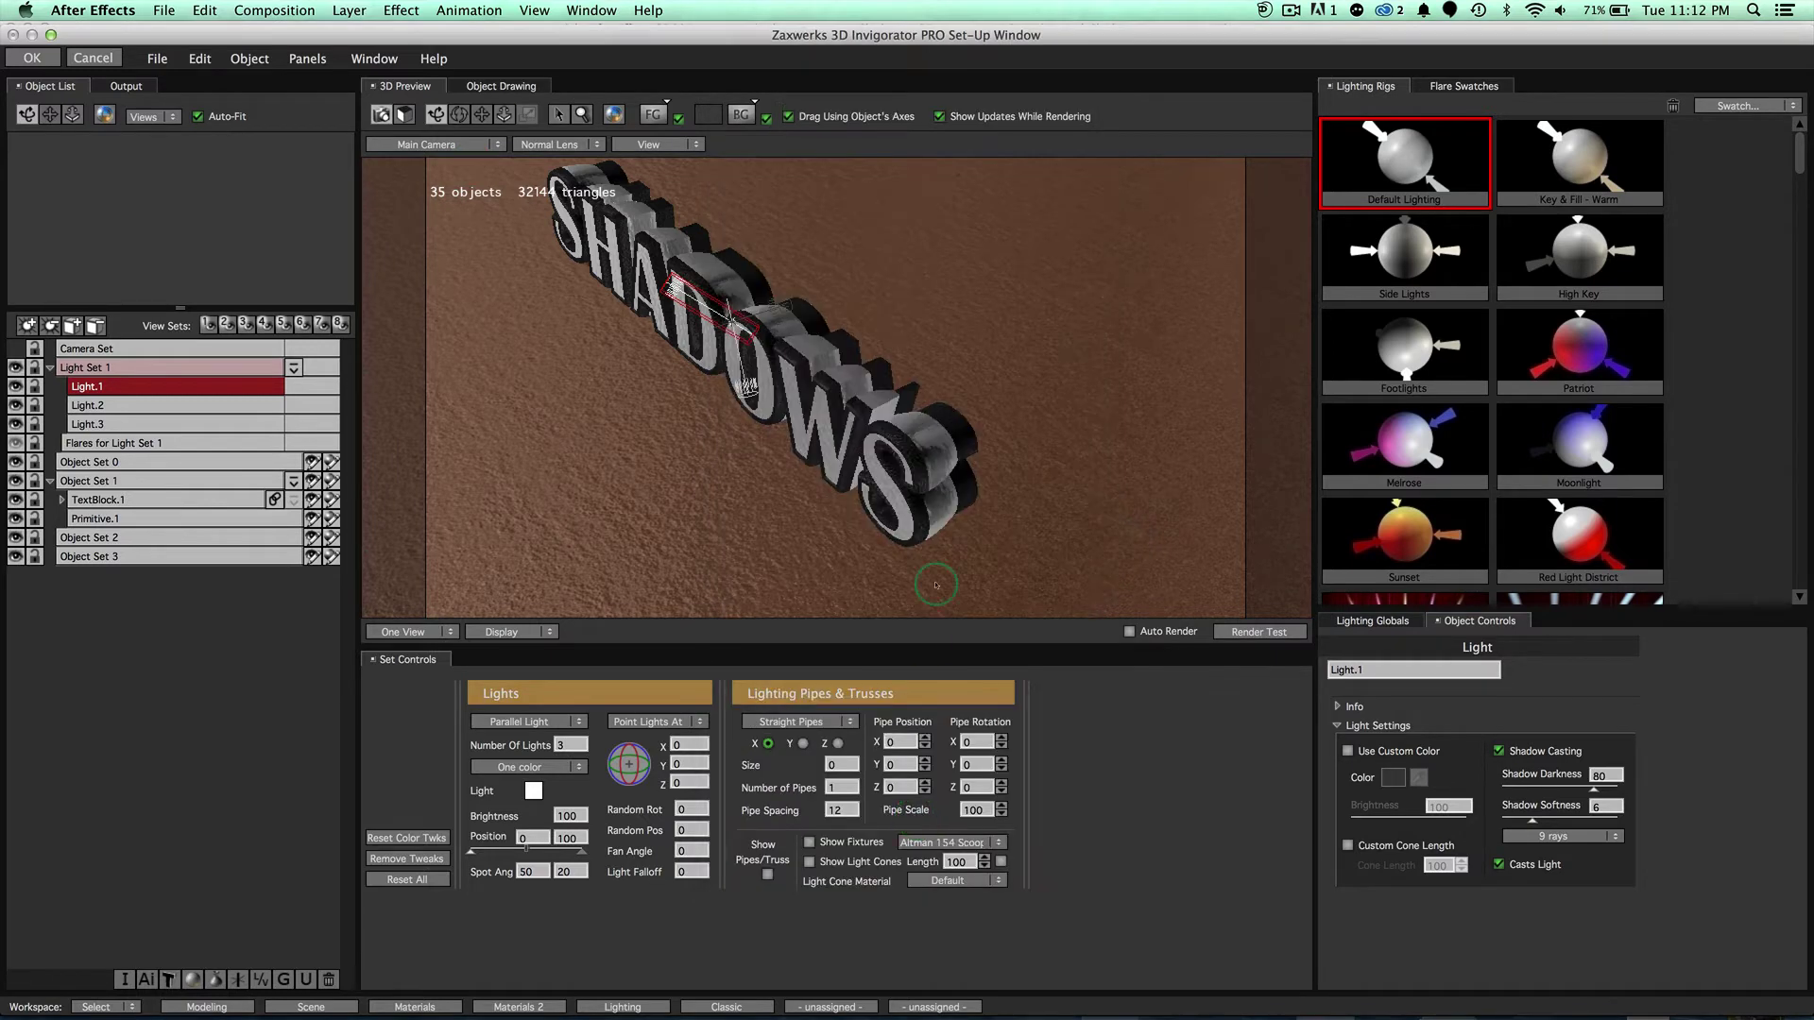
{"action": "left_click", "coordinate": [1258, 631]}
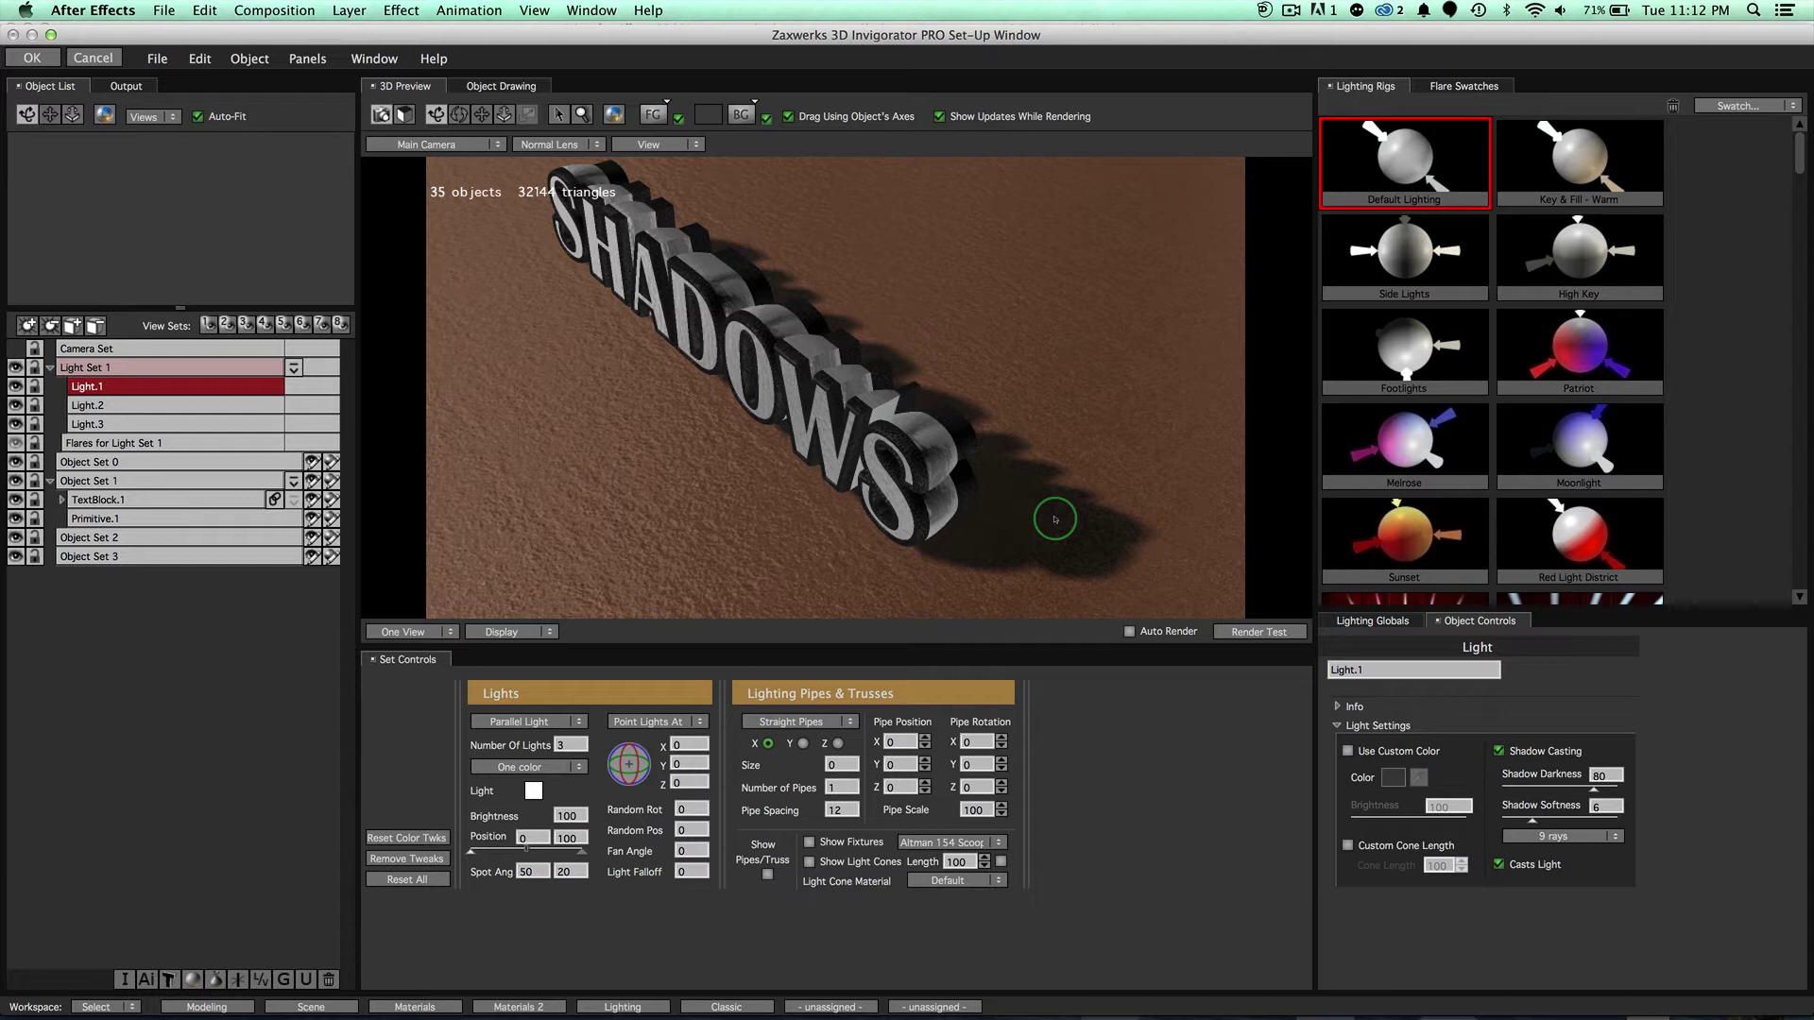
Enable Show Shadows for draft-mode GL shaders in Preferences and confirm with OK.
{"action": "left_click", "coordinate": [433, 58]}
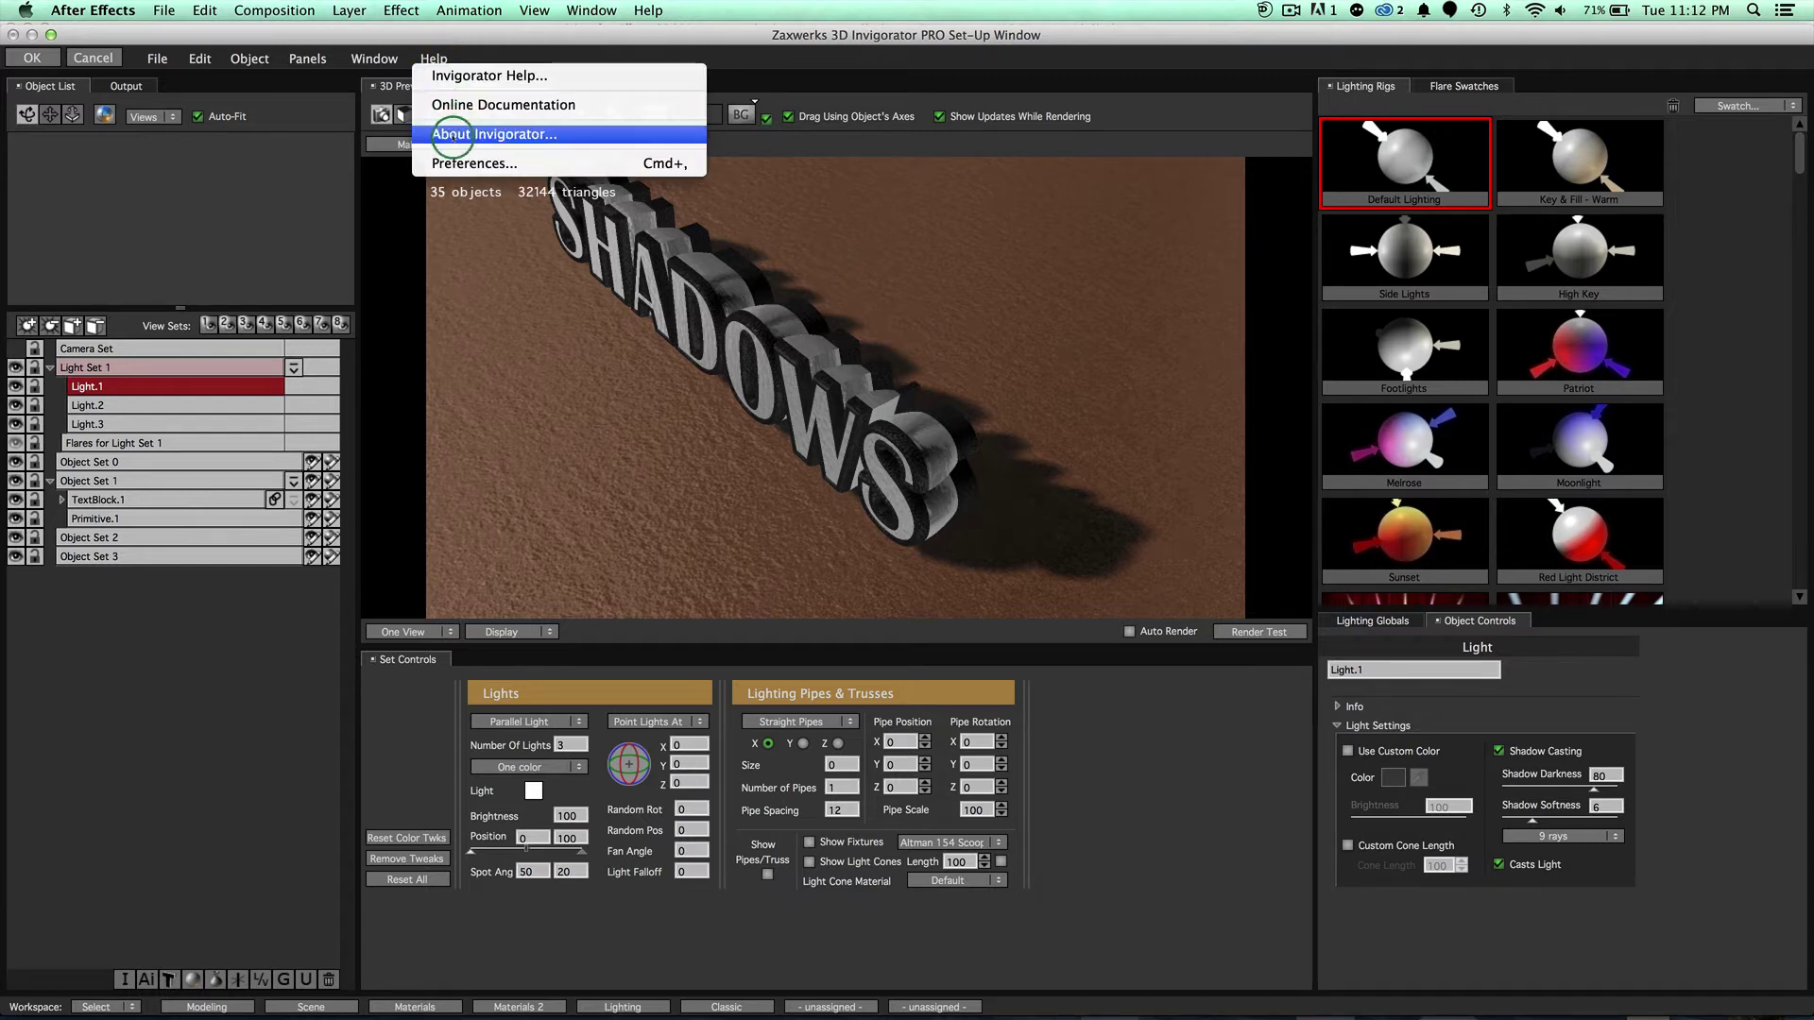
{"action": "left_click", "coordinate": [463, 164]}
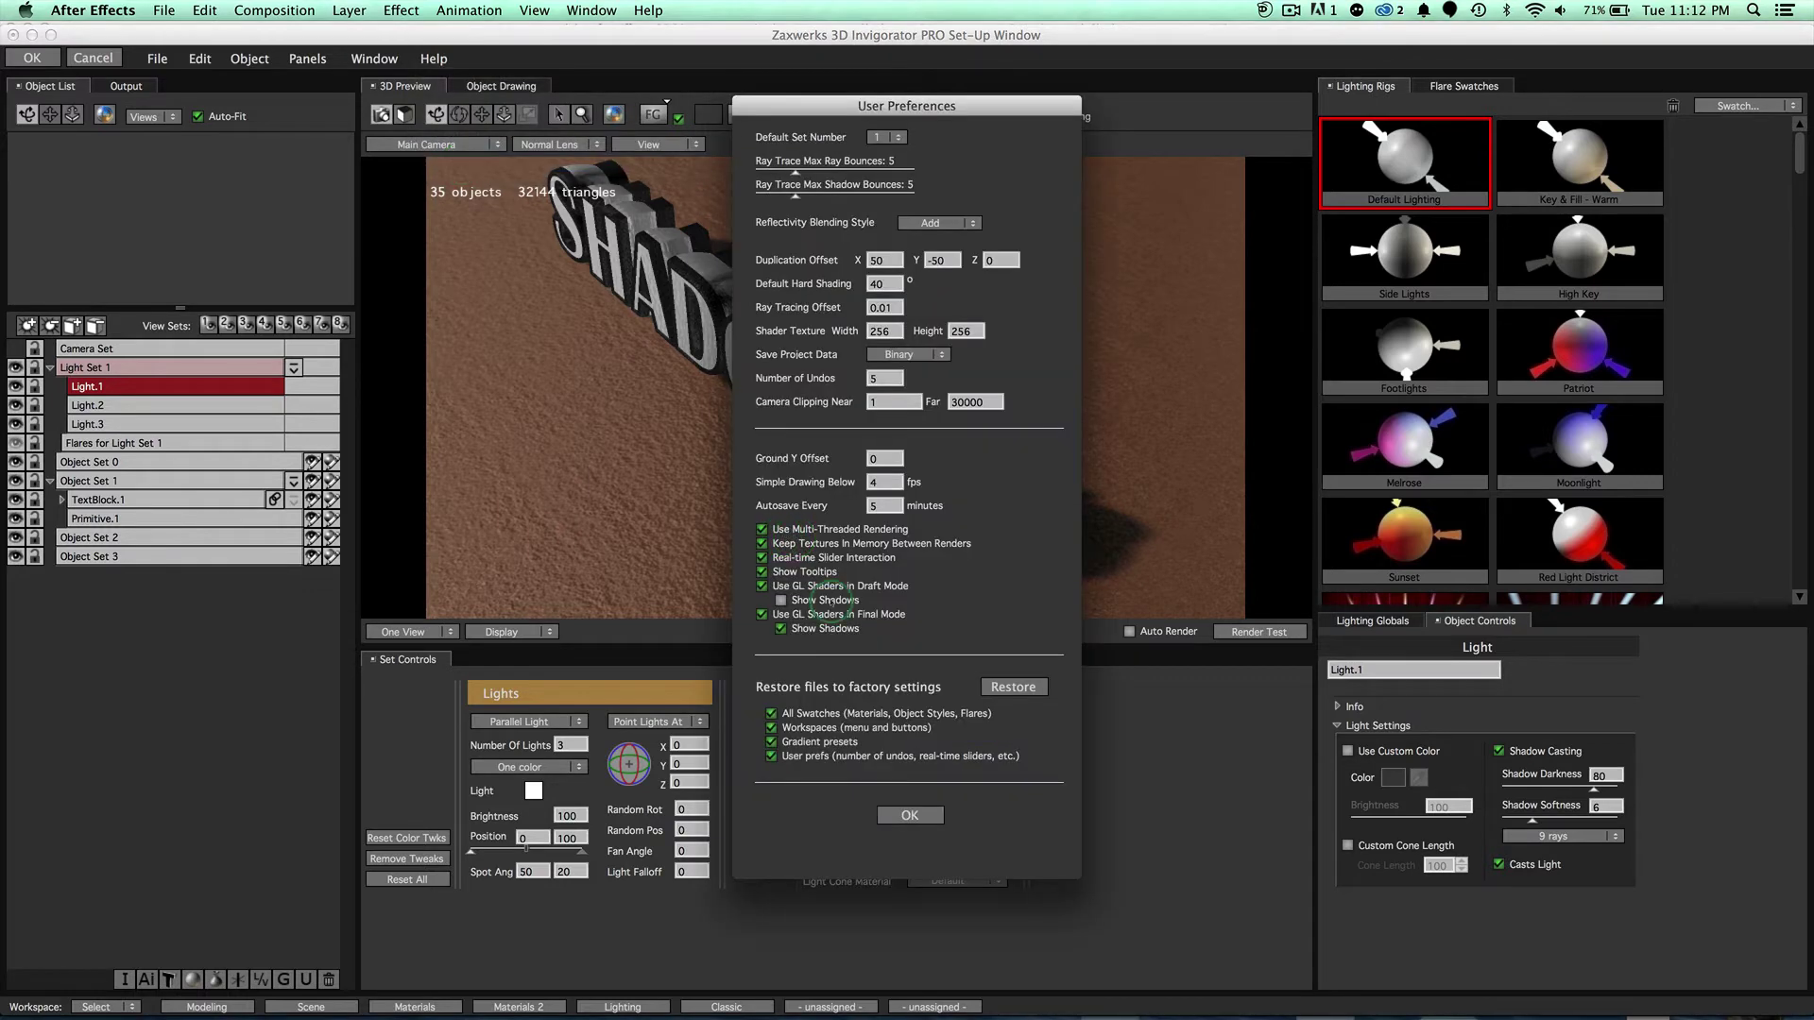
{"action": "left_click", "coordinate": [829, 599]}
{"action": "left_click", "coordinate": [916, 818]}
{"action": "left_click", "coordinate": [915, 814]}
{"action": "left_click", "coordinate": [918, 816]}
{"action": "left_click", "coordinate": [821, 630]}
{"action": "left_click", "coordinate": [910, 814]}
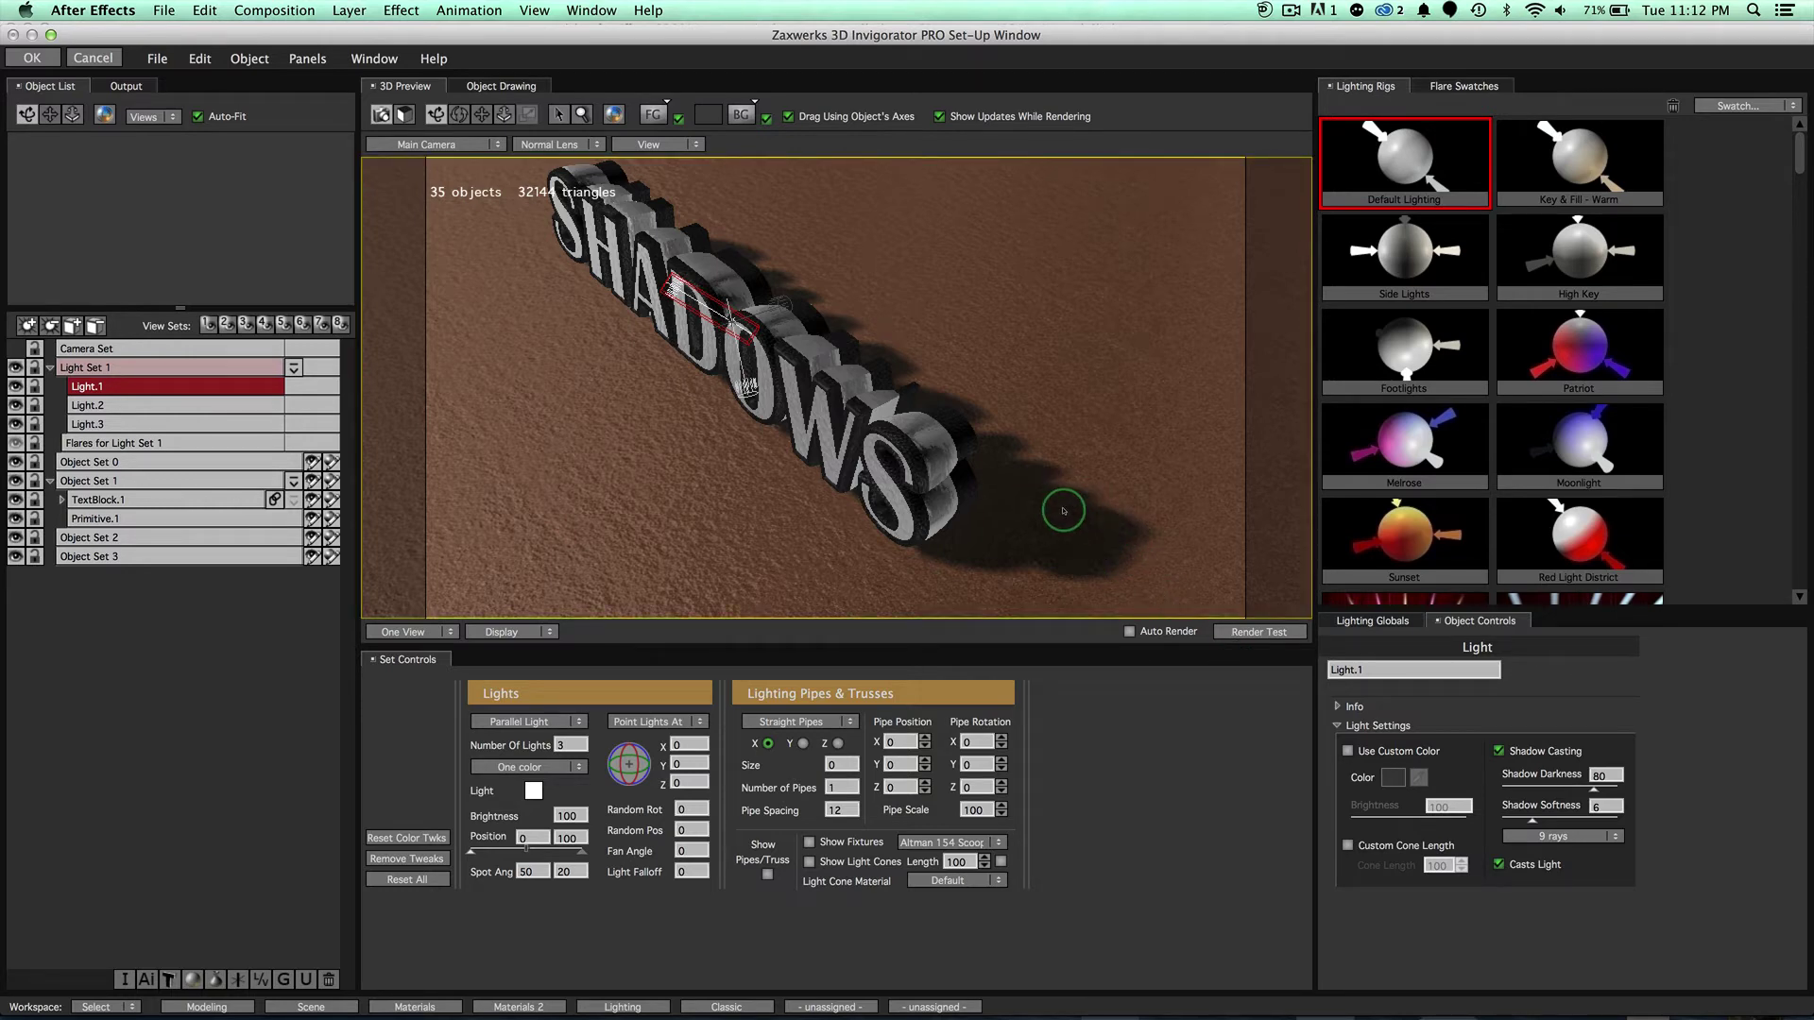
Lower Light.1's Shadow Darkness to 61.5 and set its Shadow Softness to about 15.
{"action": "left_click_drag", "start_coordinate": [1062, 511], "coordinate": [967, 498]}
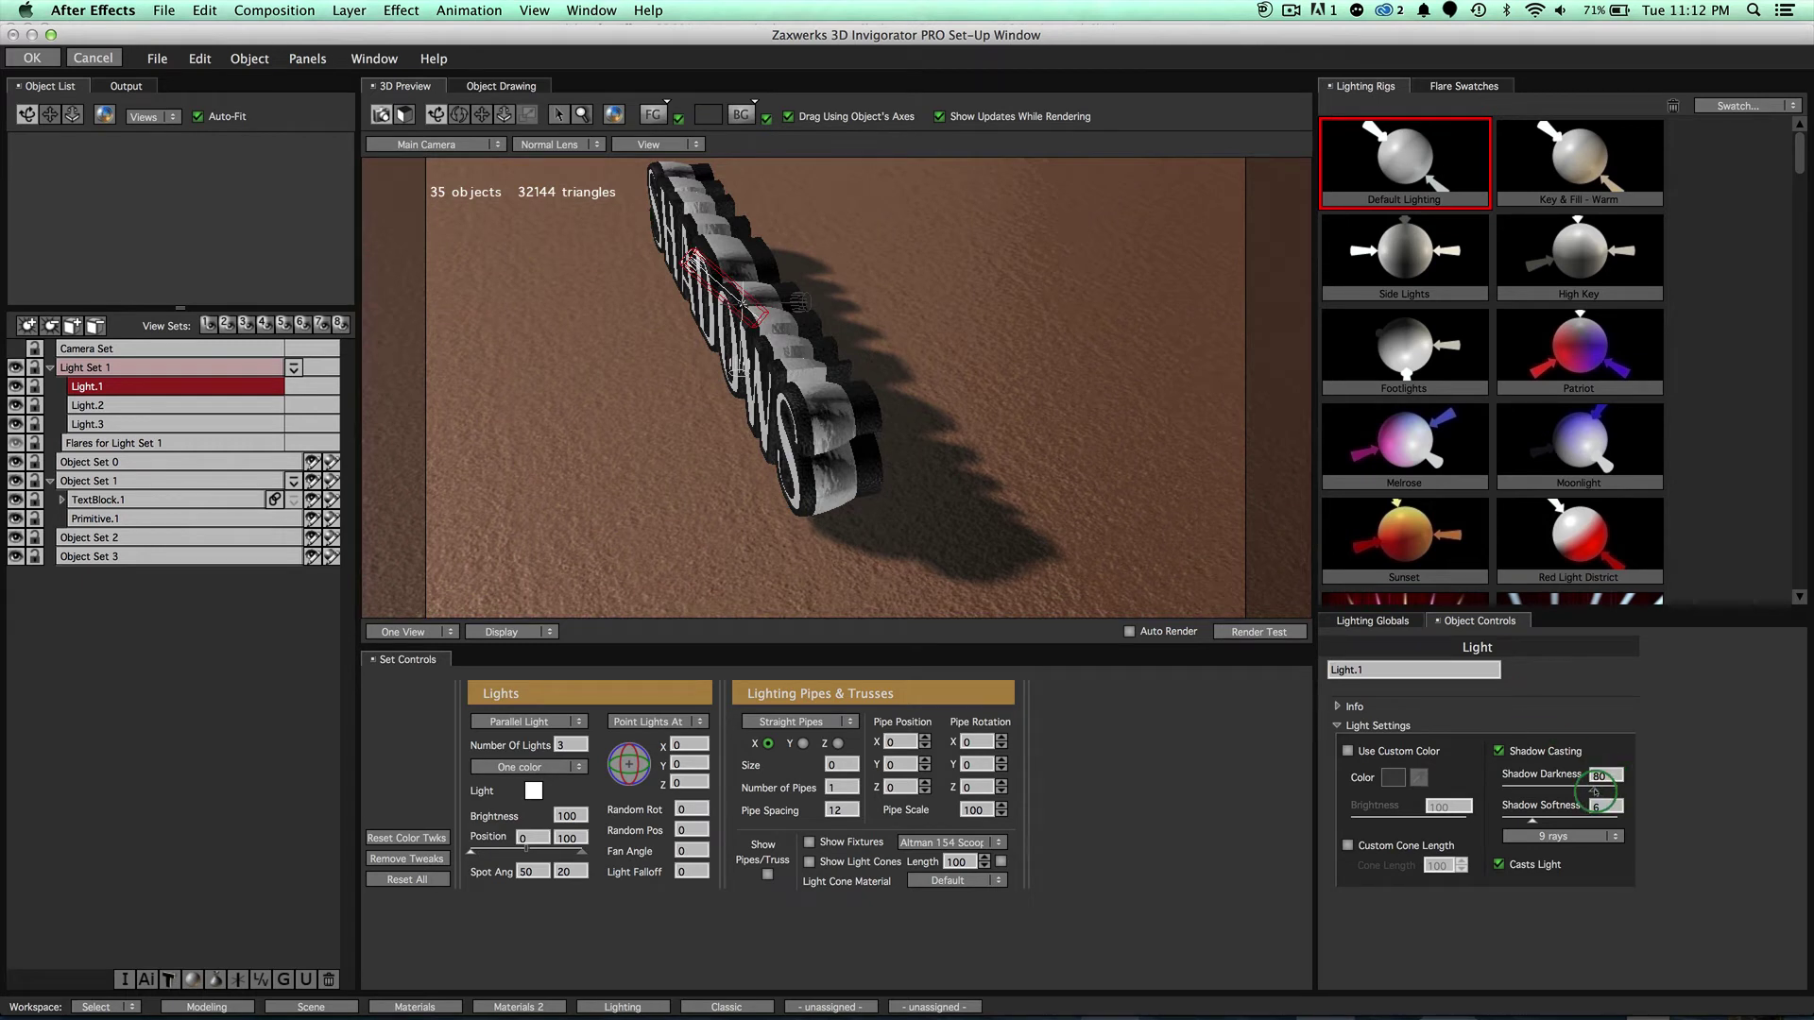
{"action": "mouse_move", "coordinate": [1596, 792]}
{"action": "left_mouse_down"}
{"action": "mouse_move", "coordinate": [1523, 809]}
{"action": "mouse_move", "coordinate": [1644, 795]}
{"action": "mouse_move", "coordinate": [1549, 803]}
{"action": "mouse_move", "coordinate": [1573, 803]}
{"action": "left_mouse_up"}
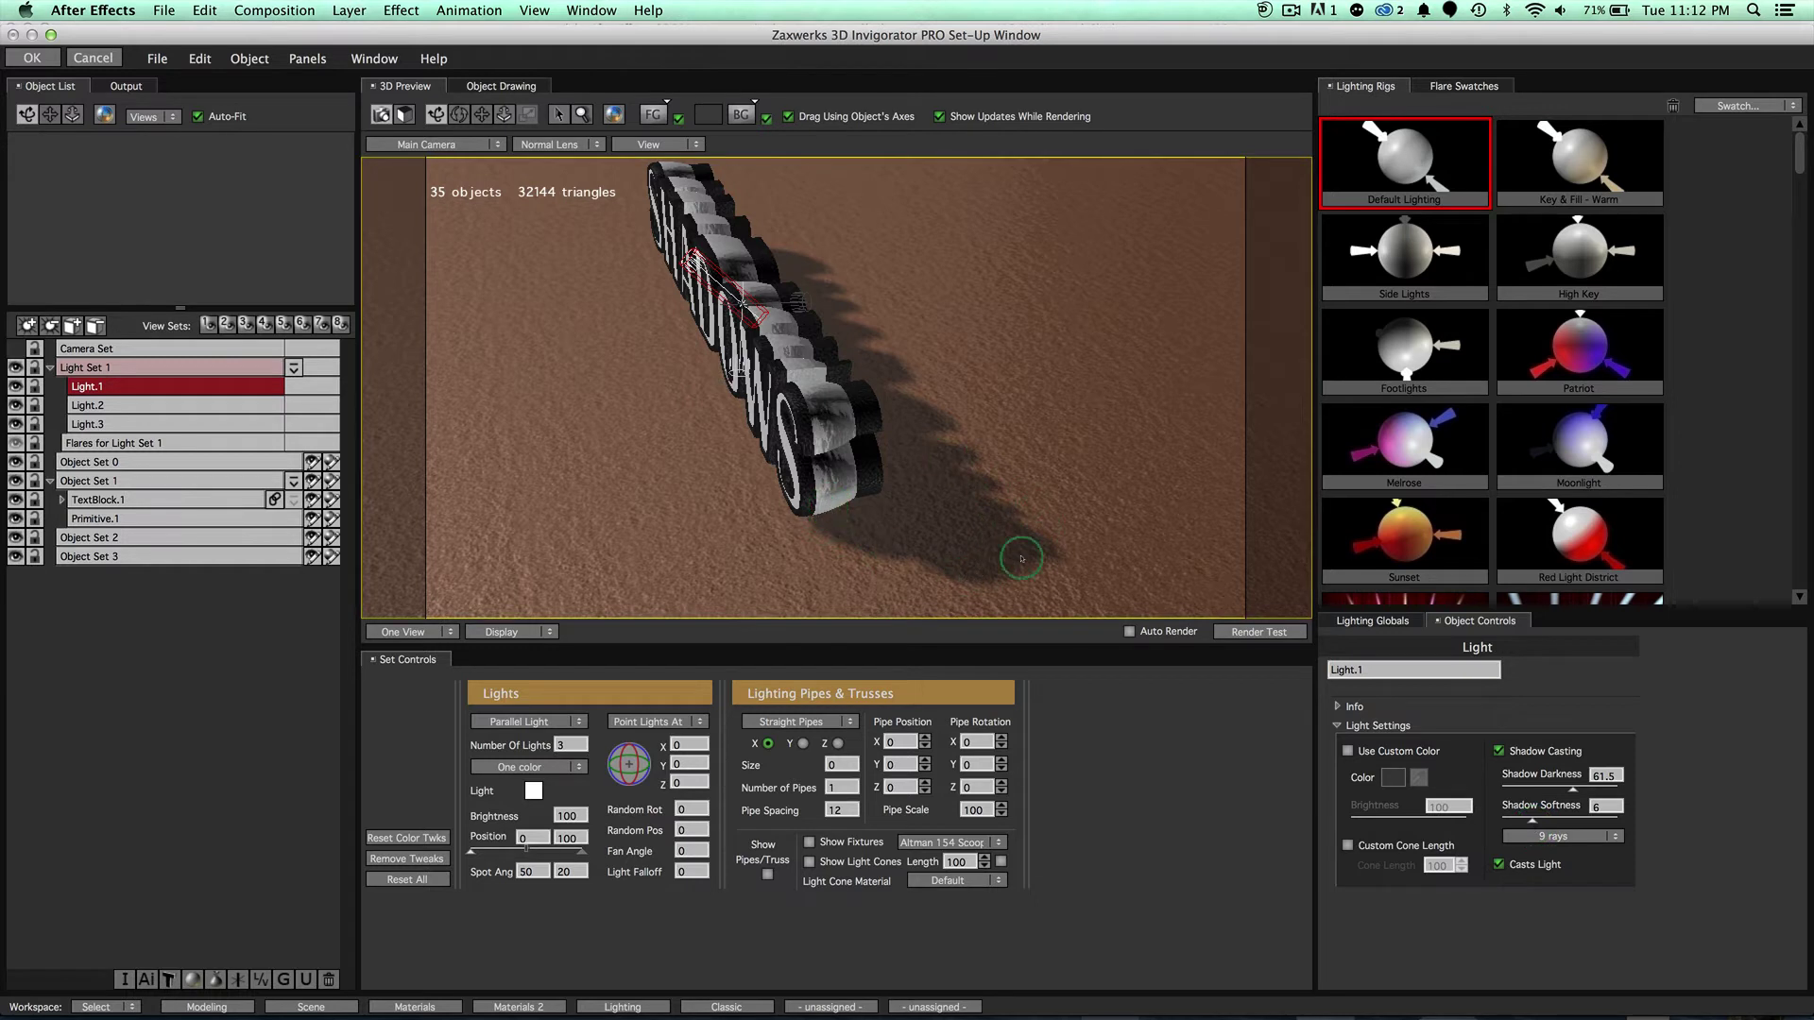
{"action": "left_click_drag", "start_coordinate": [1556, 836], "coordinate": [1479, 829]}
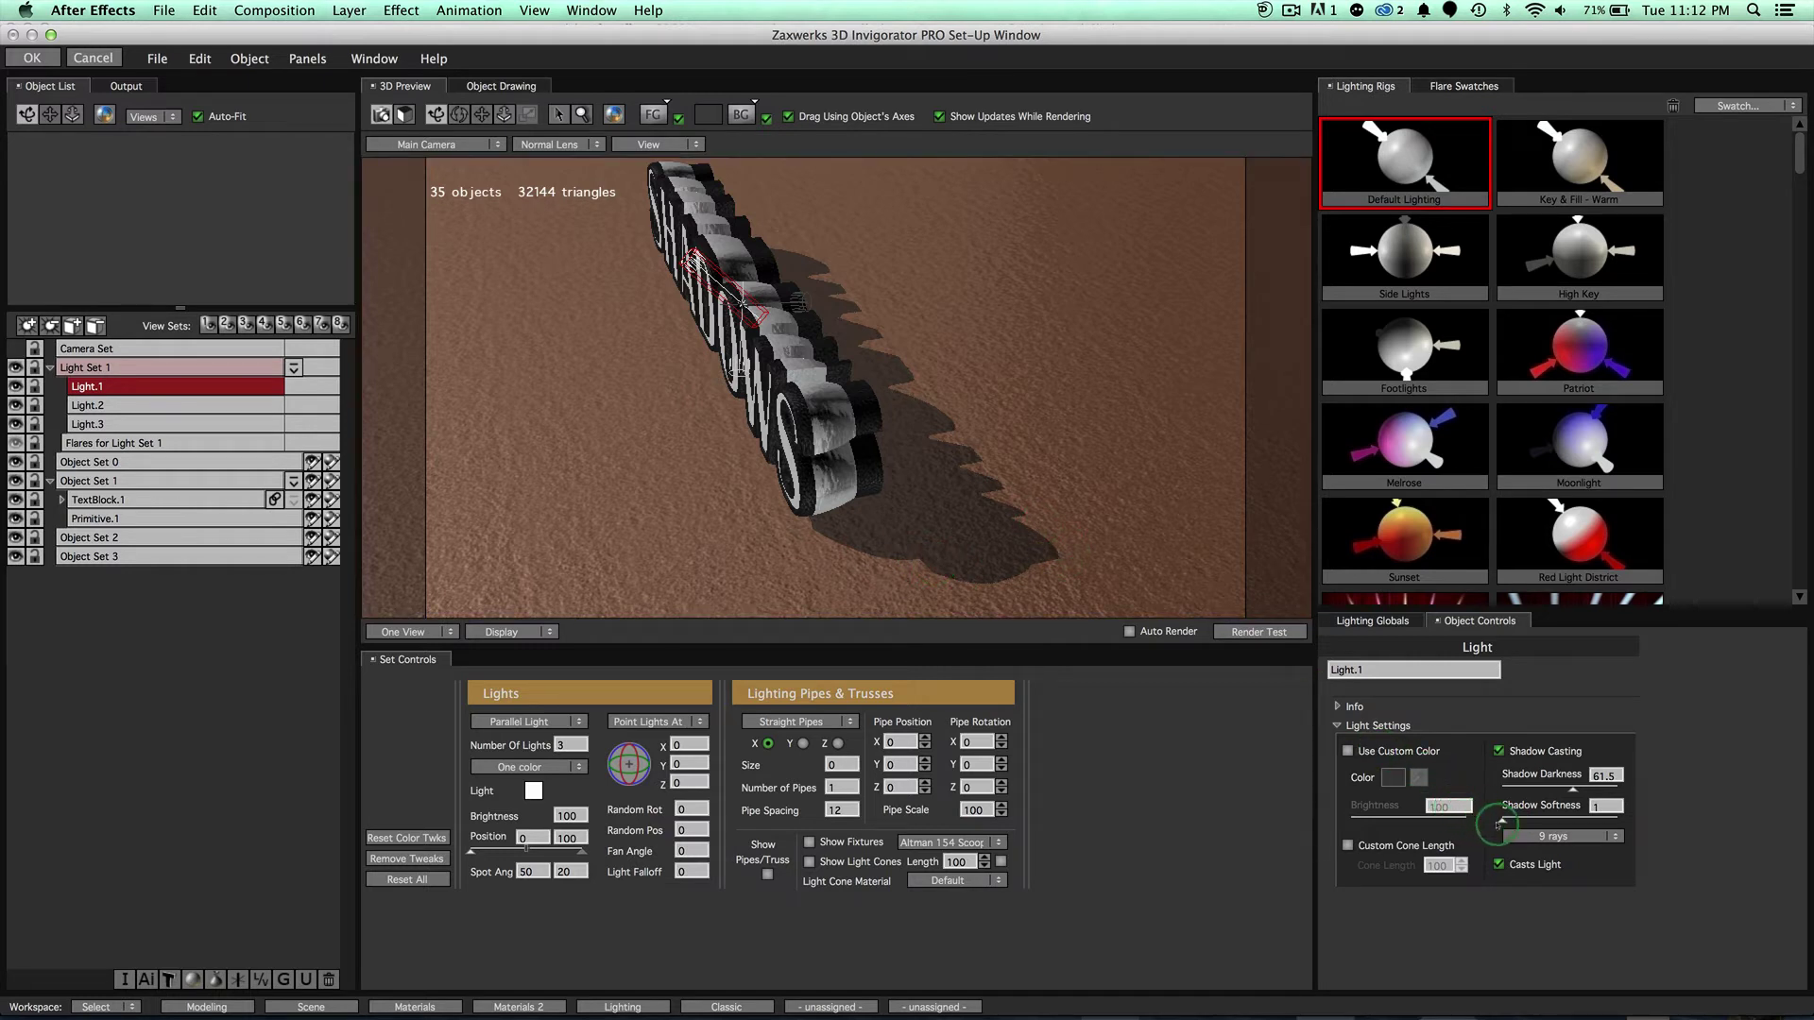
{"action": "left_click_drag", "start_coordinate": [1502, 824], "coordinate": [1593, 825]}
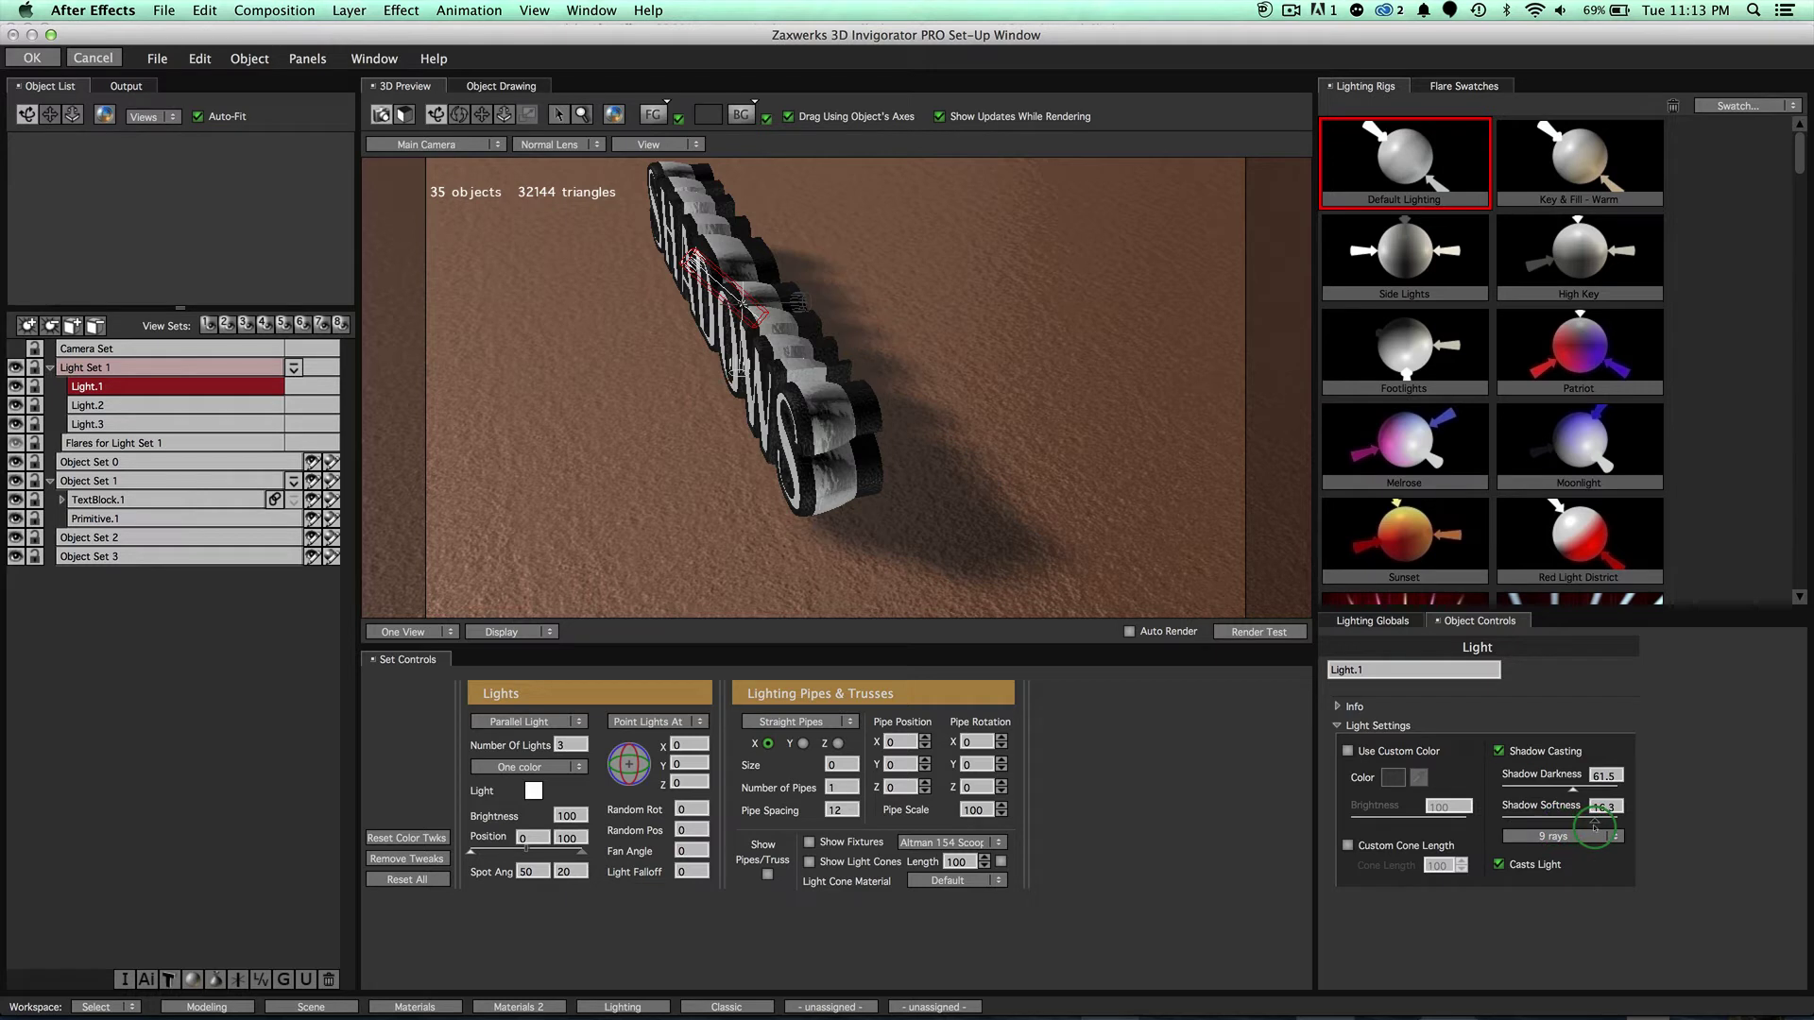
{"action": "left_click_drag", "start_coordinate": [1595, 827], "coordinate": [1561, 844]}
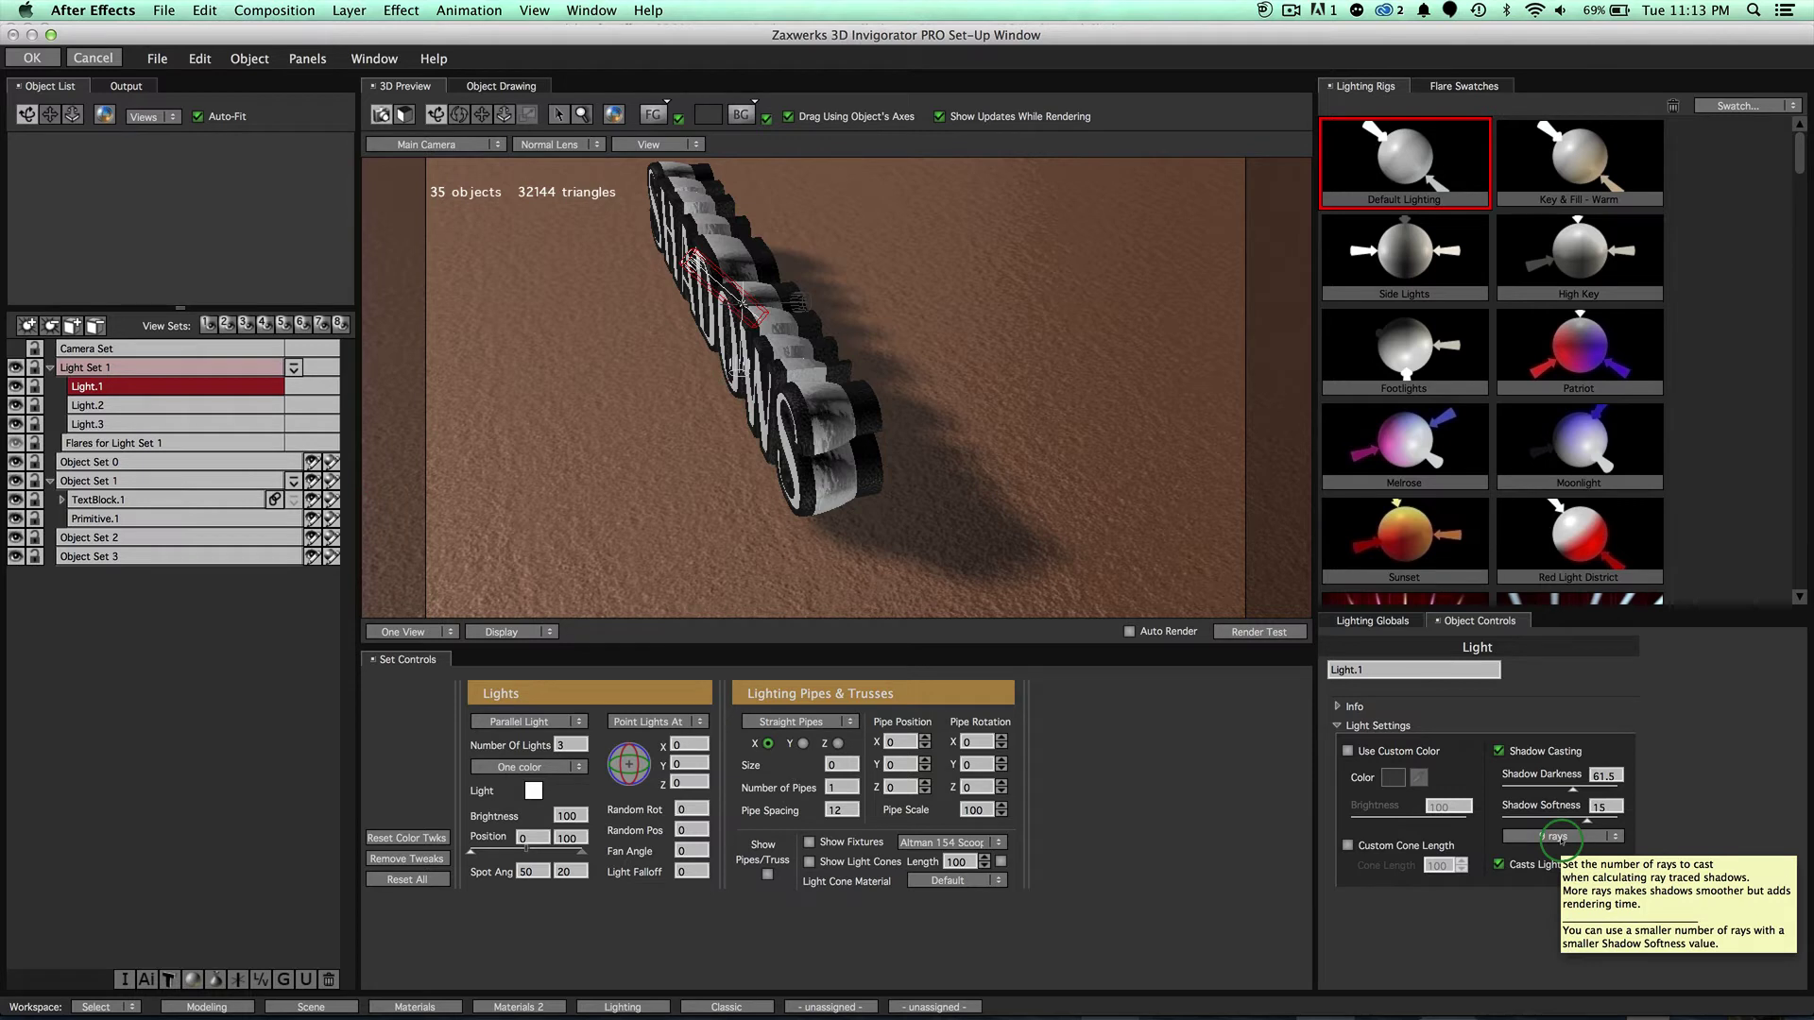
Cast shadows with 16 rays, switch the renderer to Ray Tracer, and render a test.
{"action": "left_click", "coordinate": [1560, 839]}
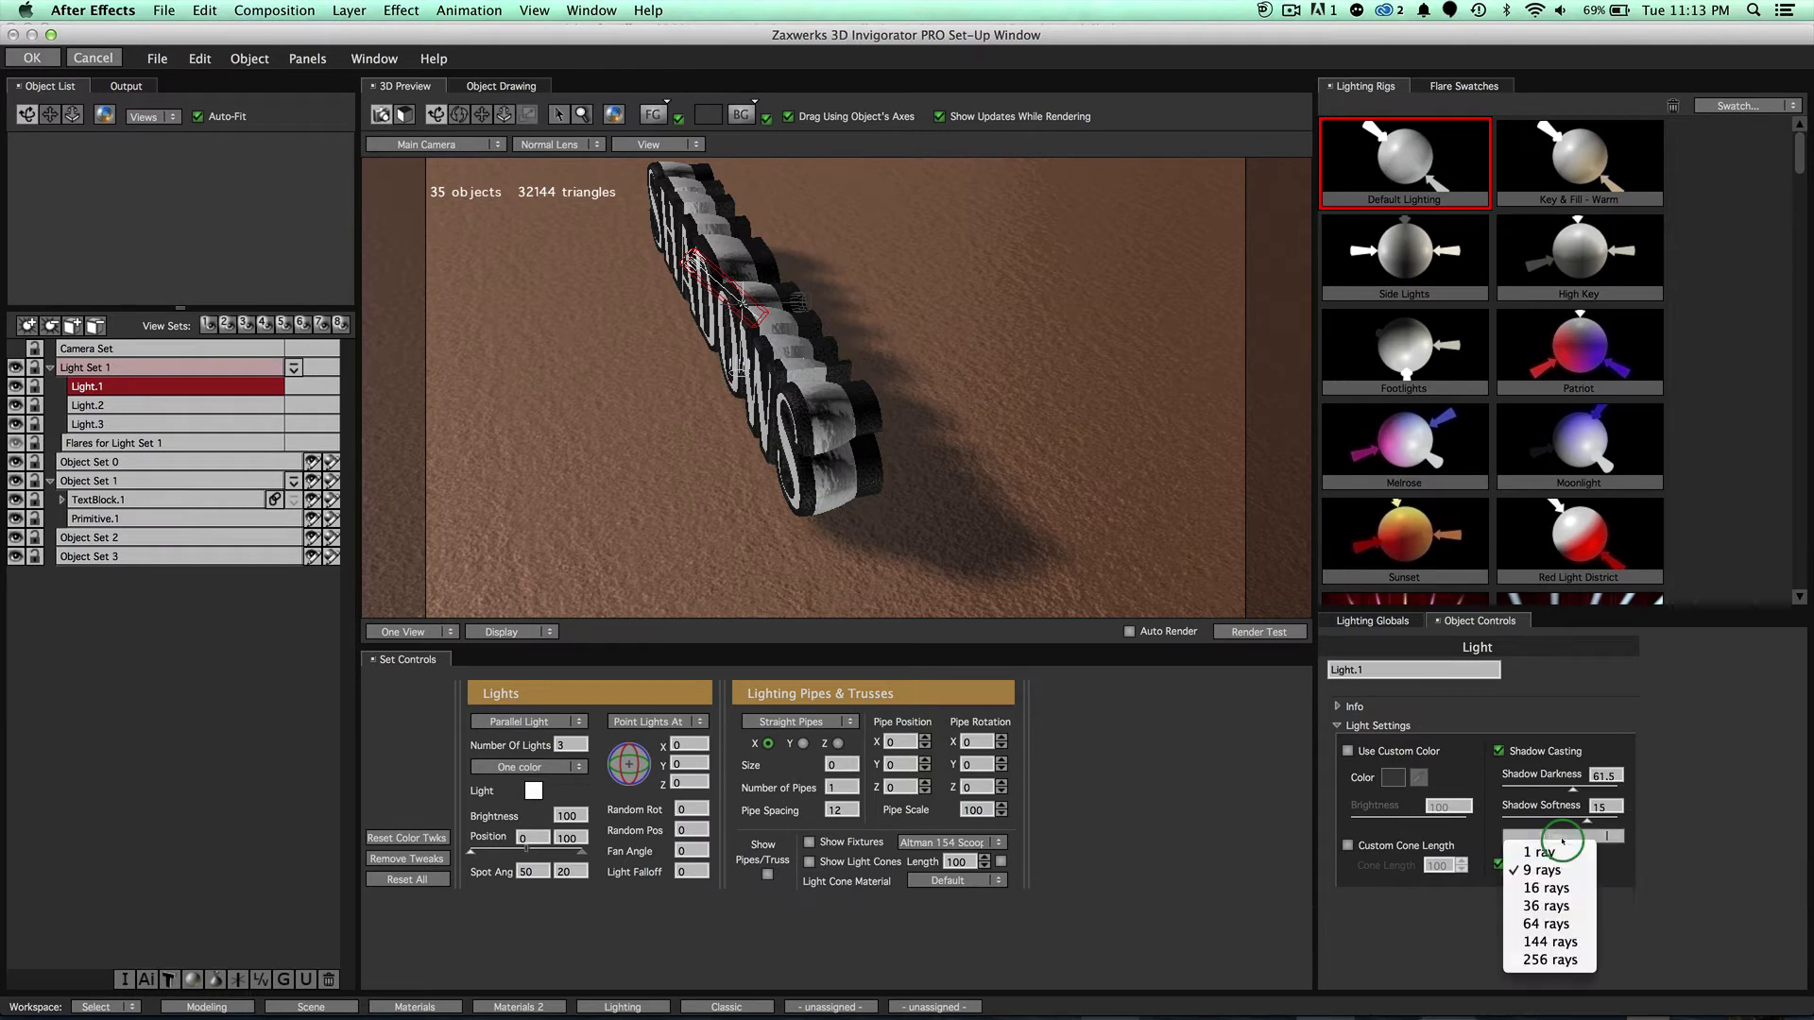
{"action": "left_click", "coordinate": [1546, 888]}
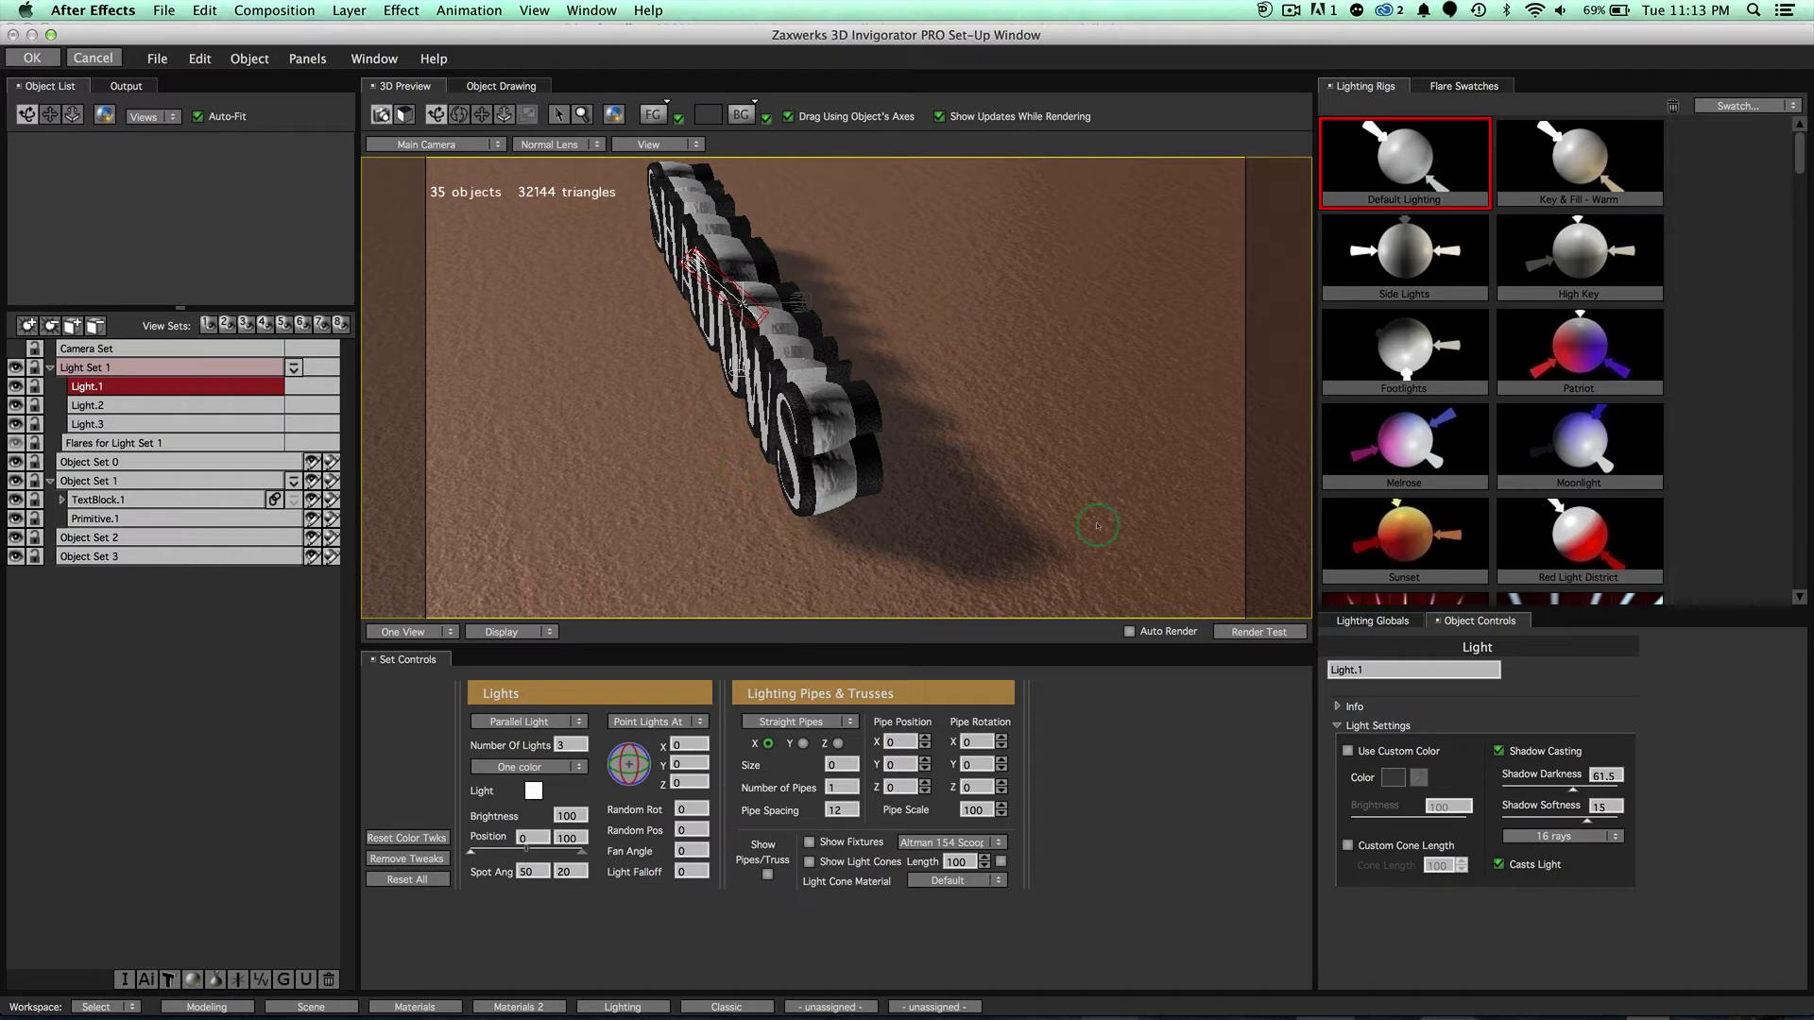
{"action": "left_click", "coordinate": [125, 86]}
{"action": "left_click", "coordinate": [71, 133]}
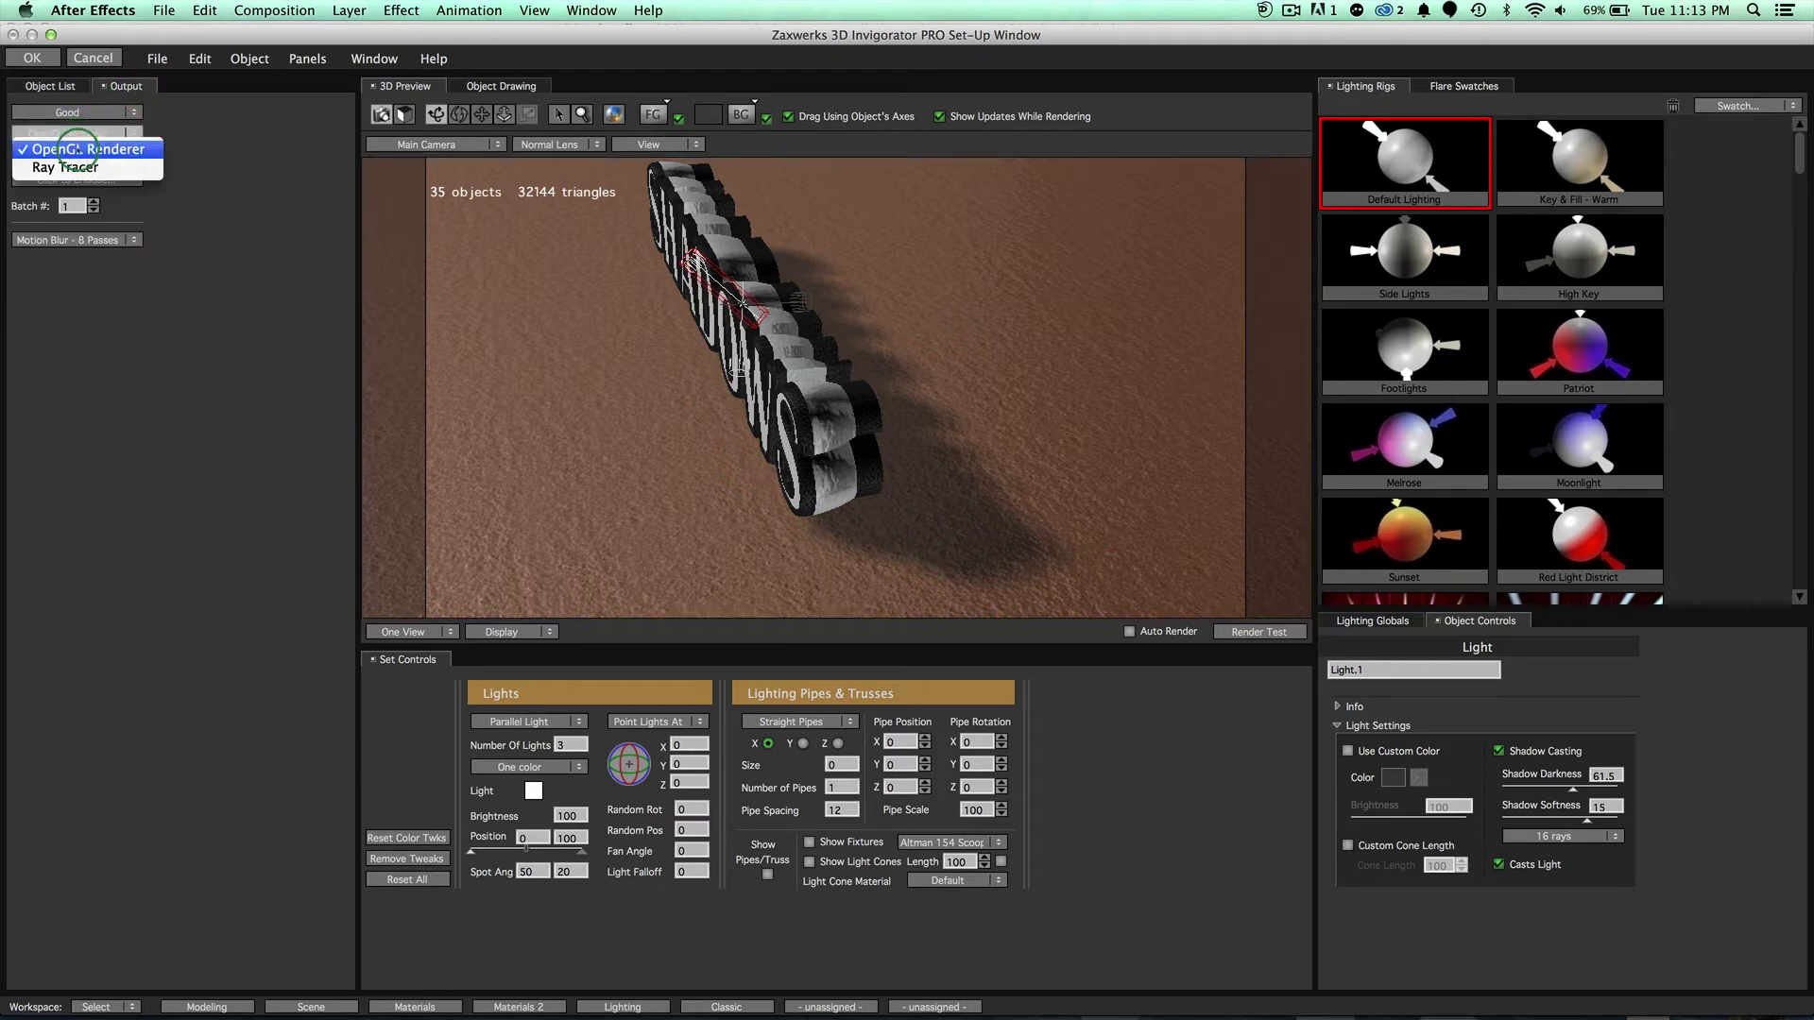
{"action": "left_click", "coordinate": [74, 167]}
{"action": "left_click", "coordinate": [1260, 631]}
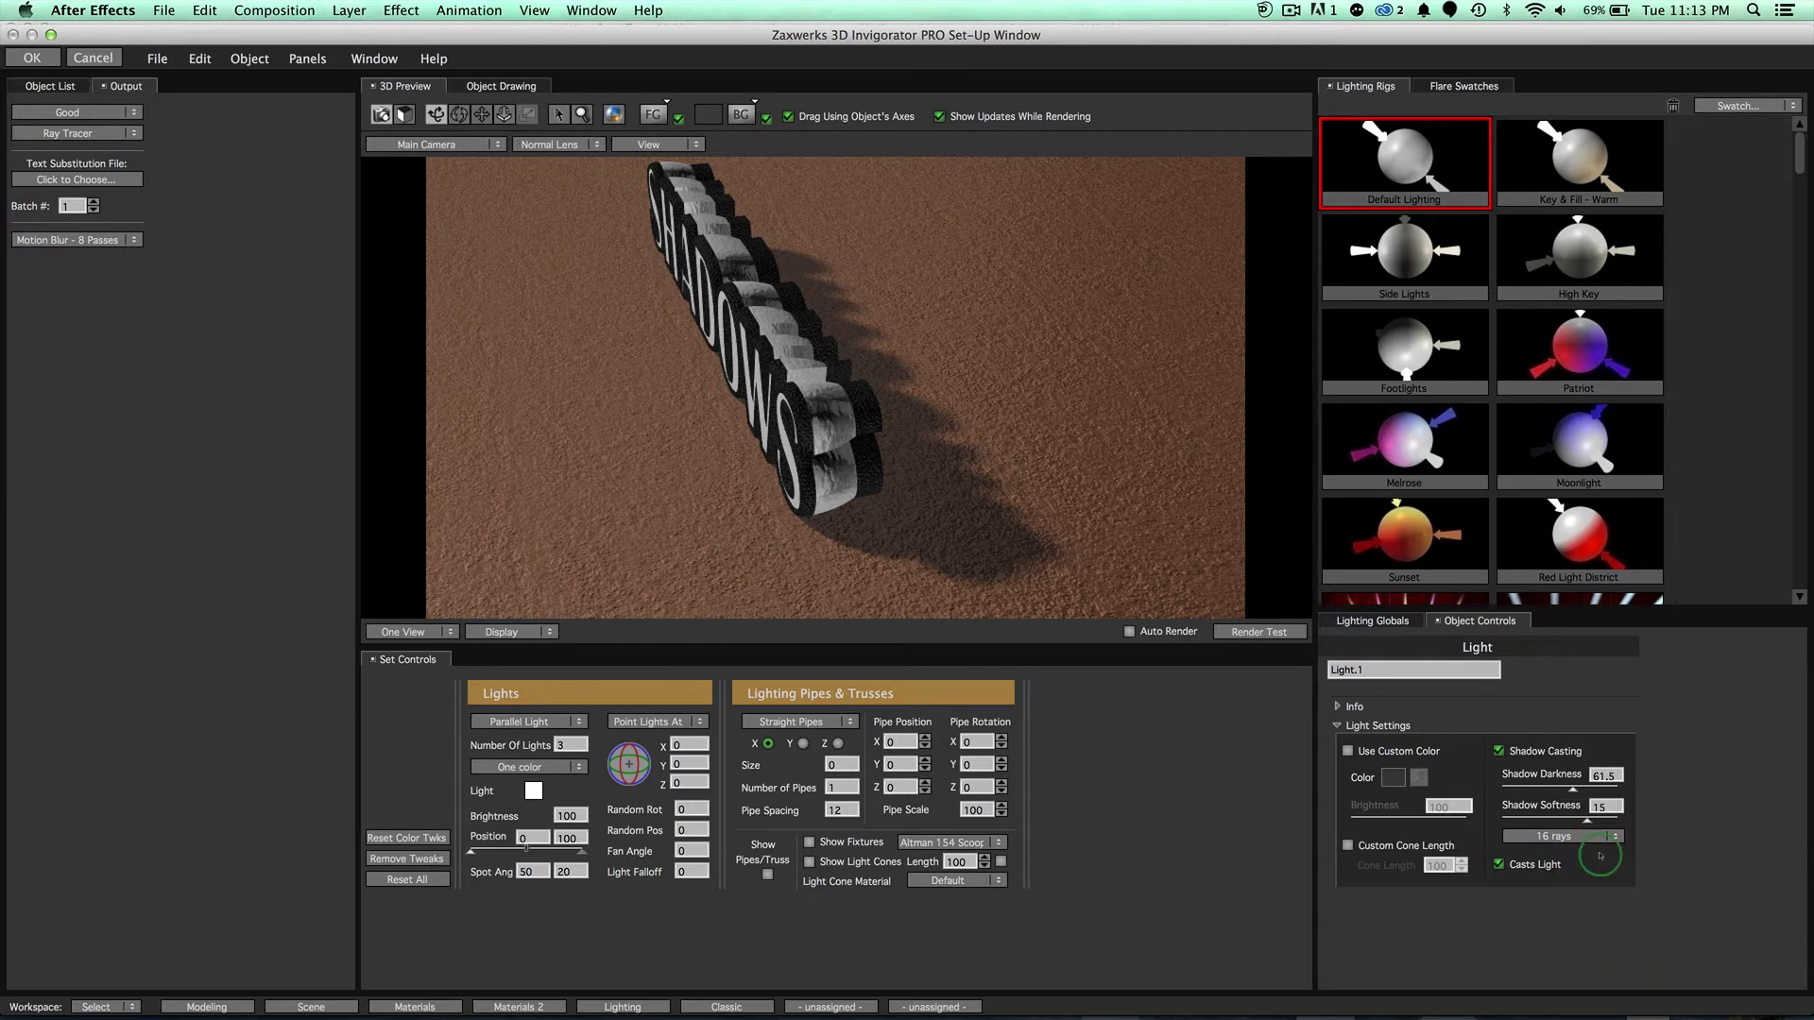
Keep 16 shadow rays and enter a Shadow Softness of 30.
{"action": "left_click", "coordinate": [1596, 835]}
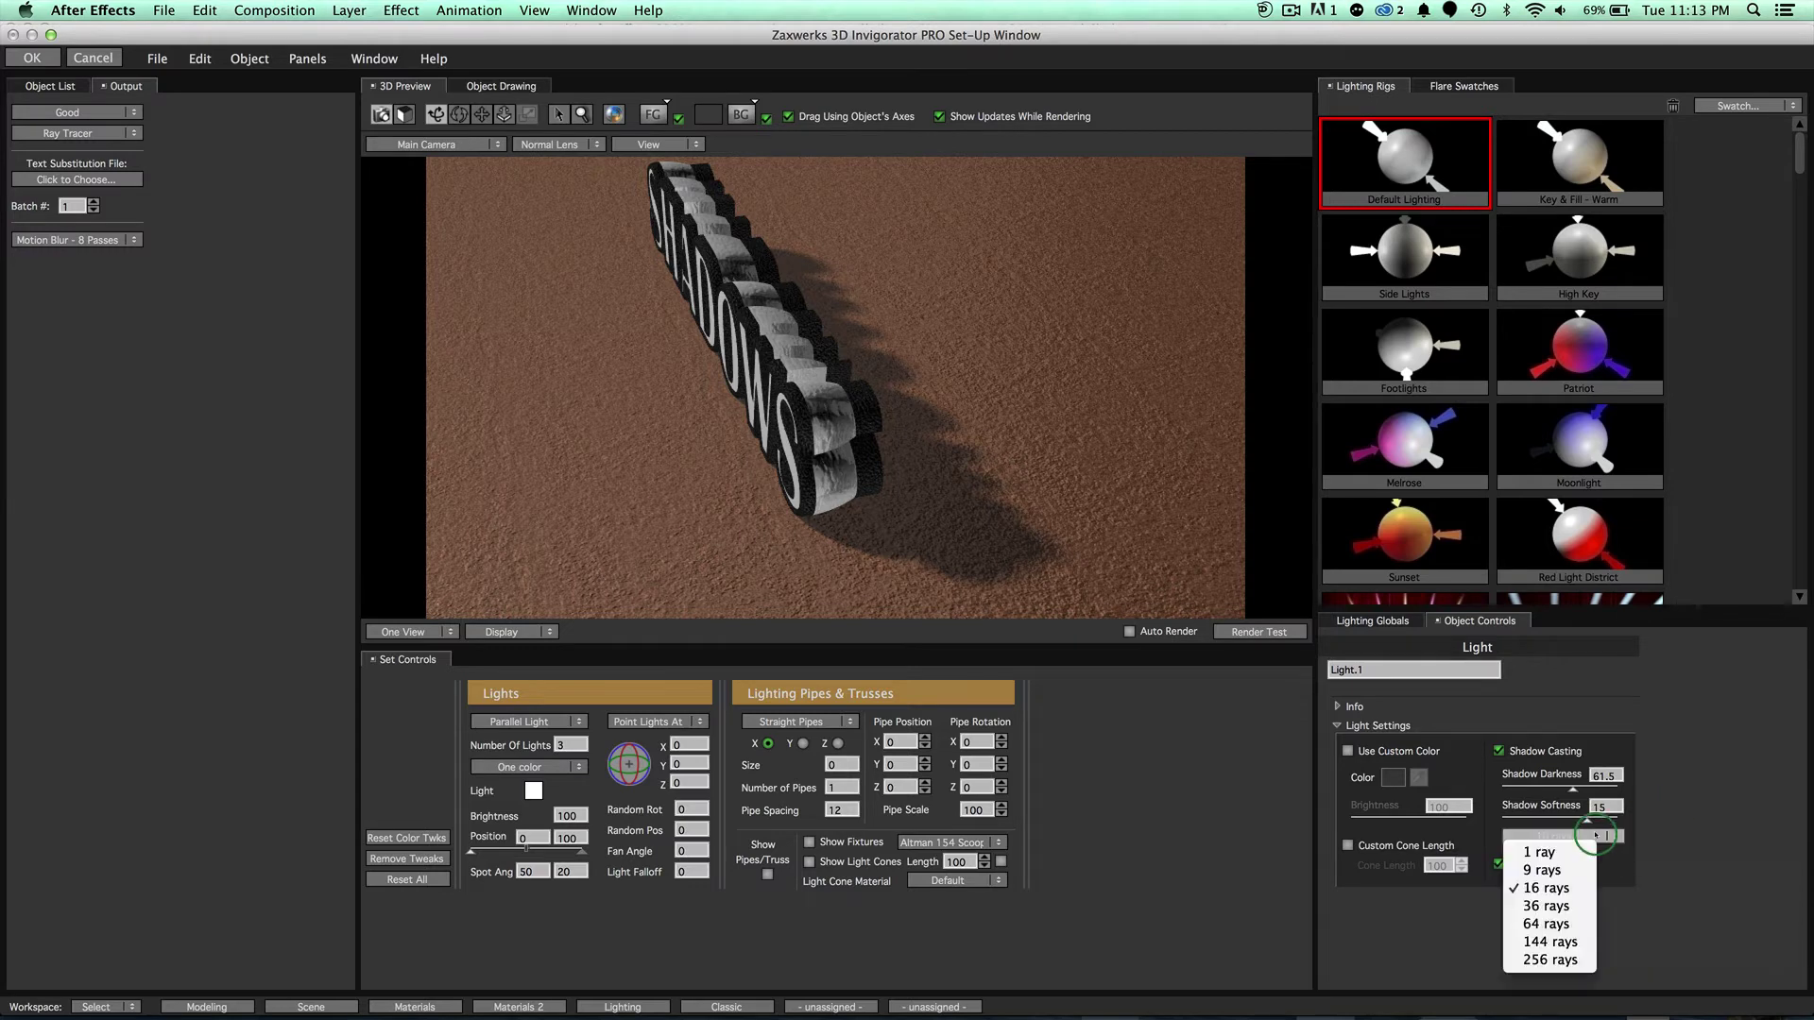
{"action": "left_click", "coordinate": [1670, 915]}
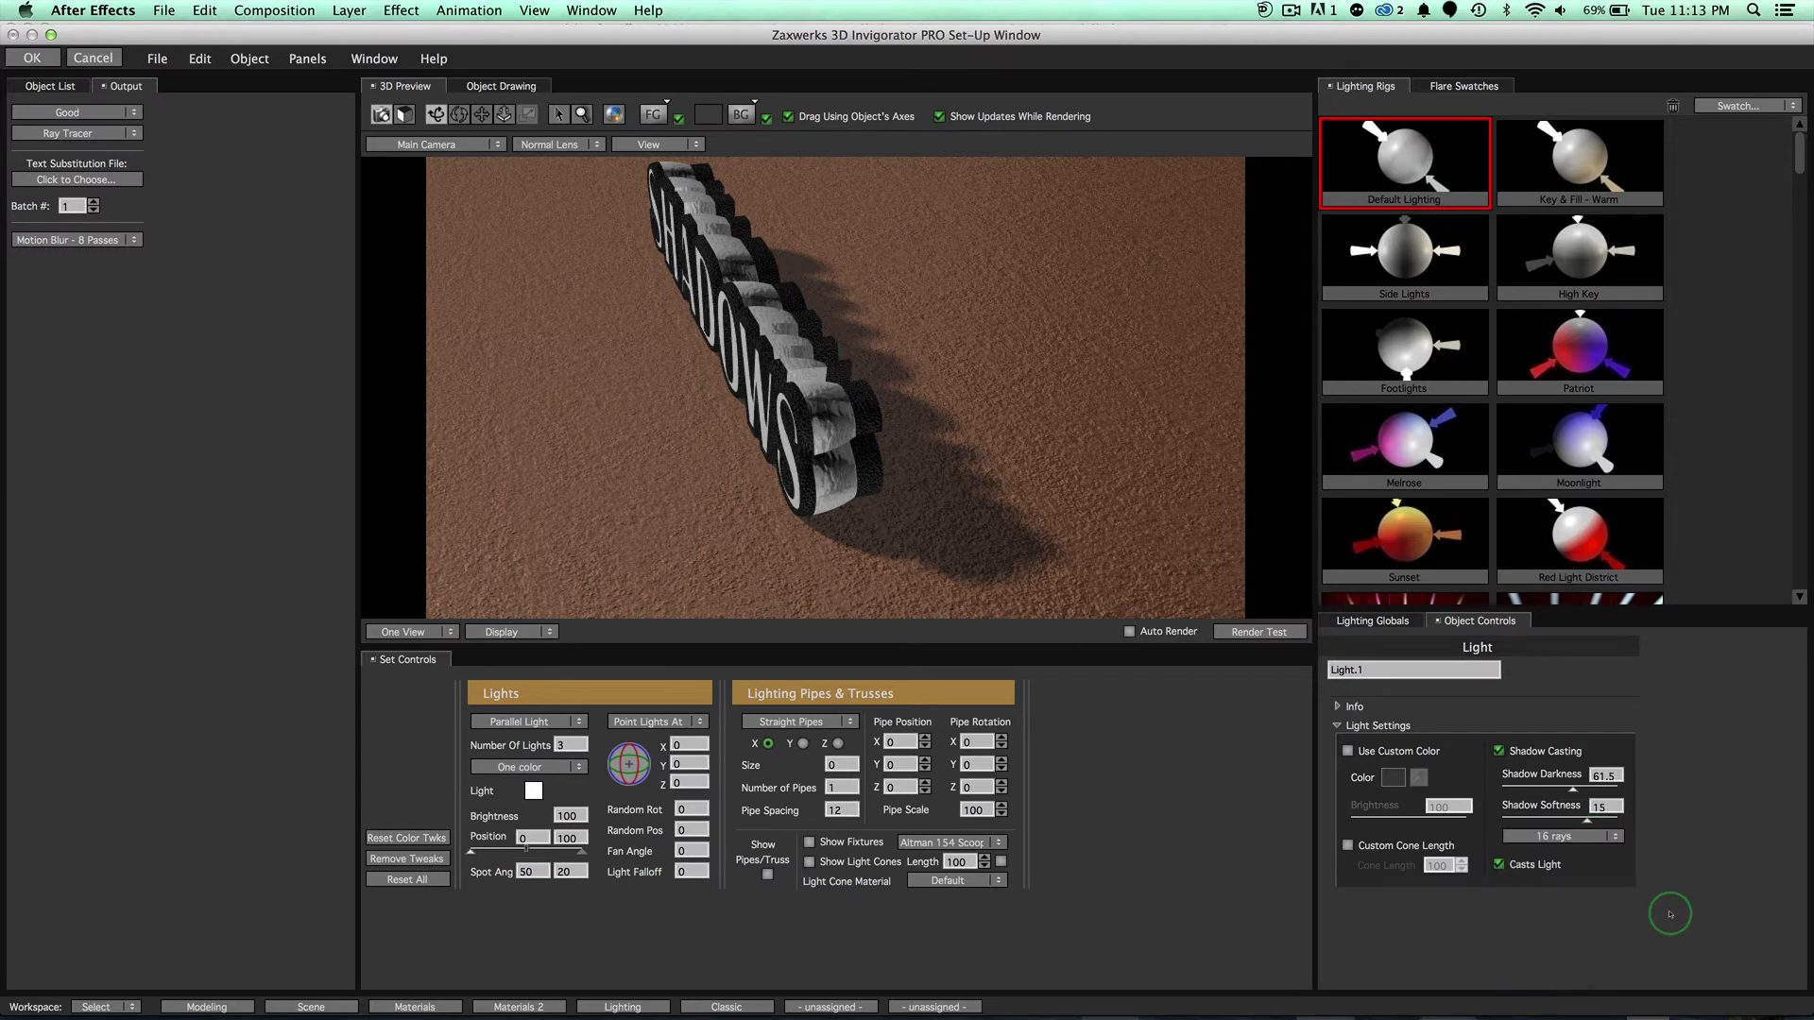
{"action": "left_click", "coordinate": [1602, 810]}
{"action": "type", "text": "30"}
{"action": "key", "text": "Return"}
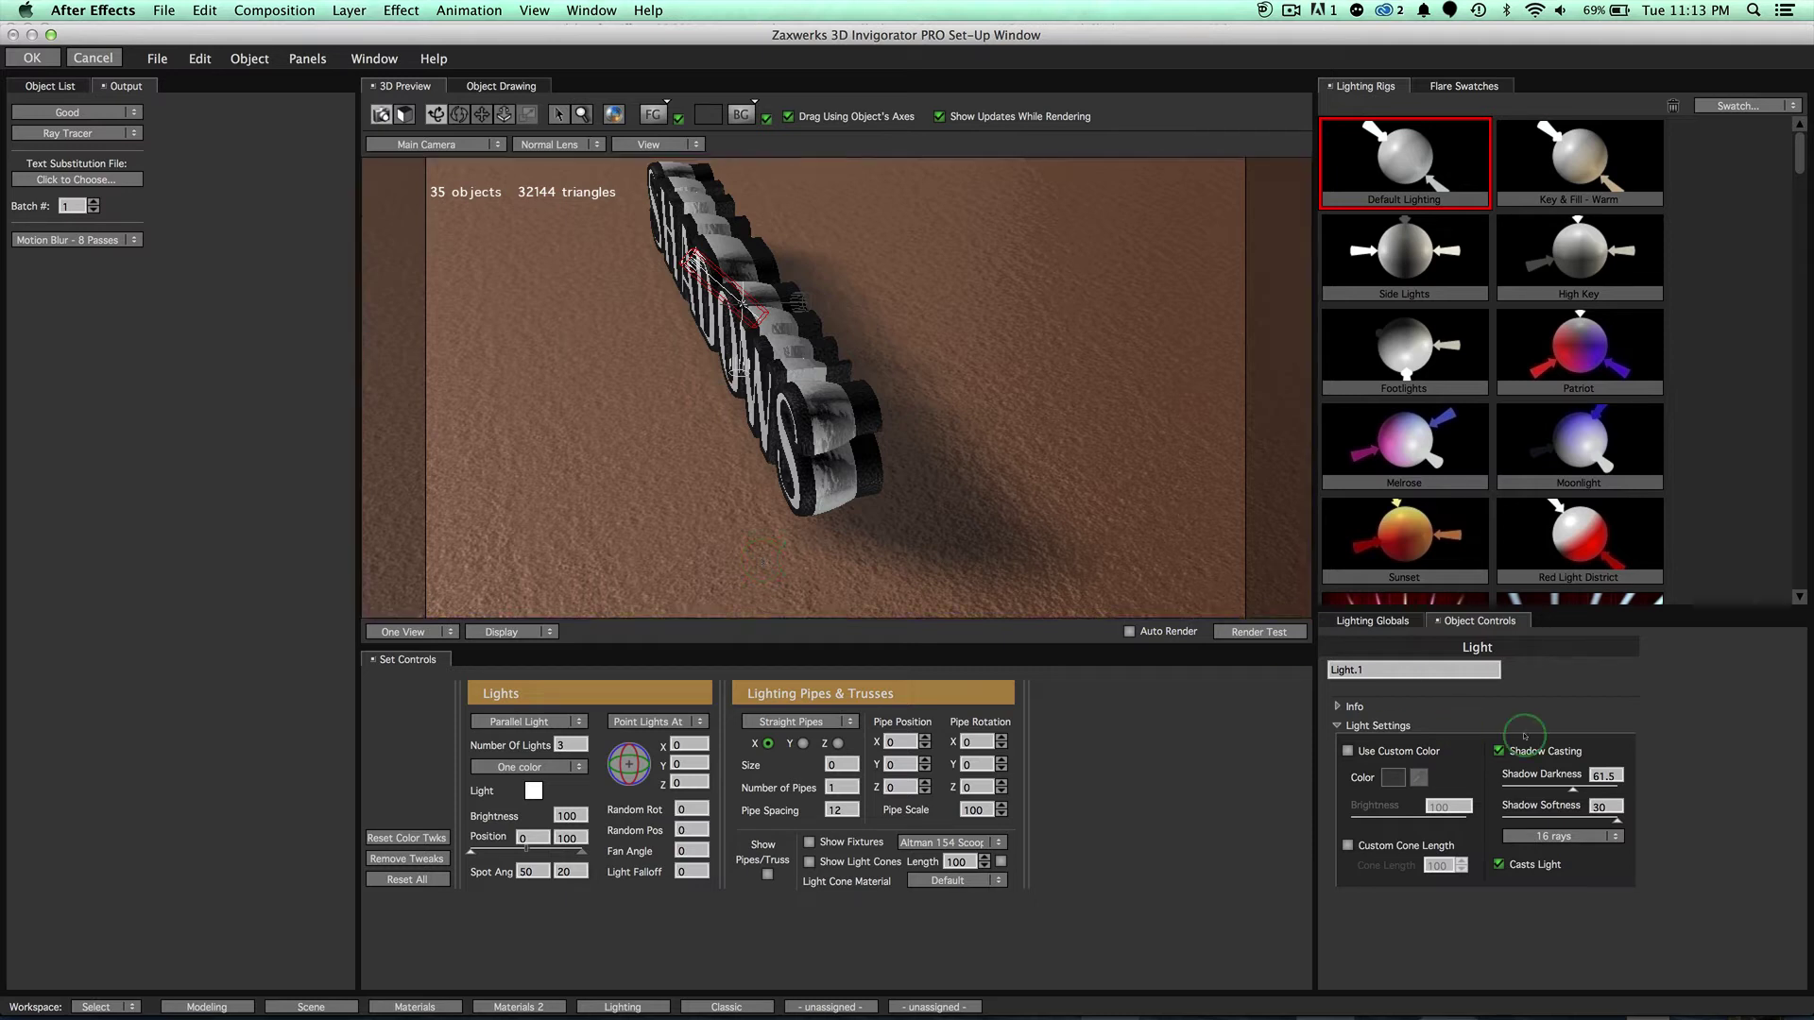
Drag Light.1's Shadow Softness down to 11.9 and move the camera close over the floor.
{"action": "left_click", "coordinate": [1606, 808]}
{"action": "key", "text": "Return"}
{"action": "left_click_drag", "start_coordinate": [1597, 829], "coordinate": [1571, 832]}
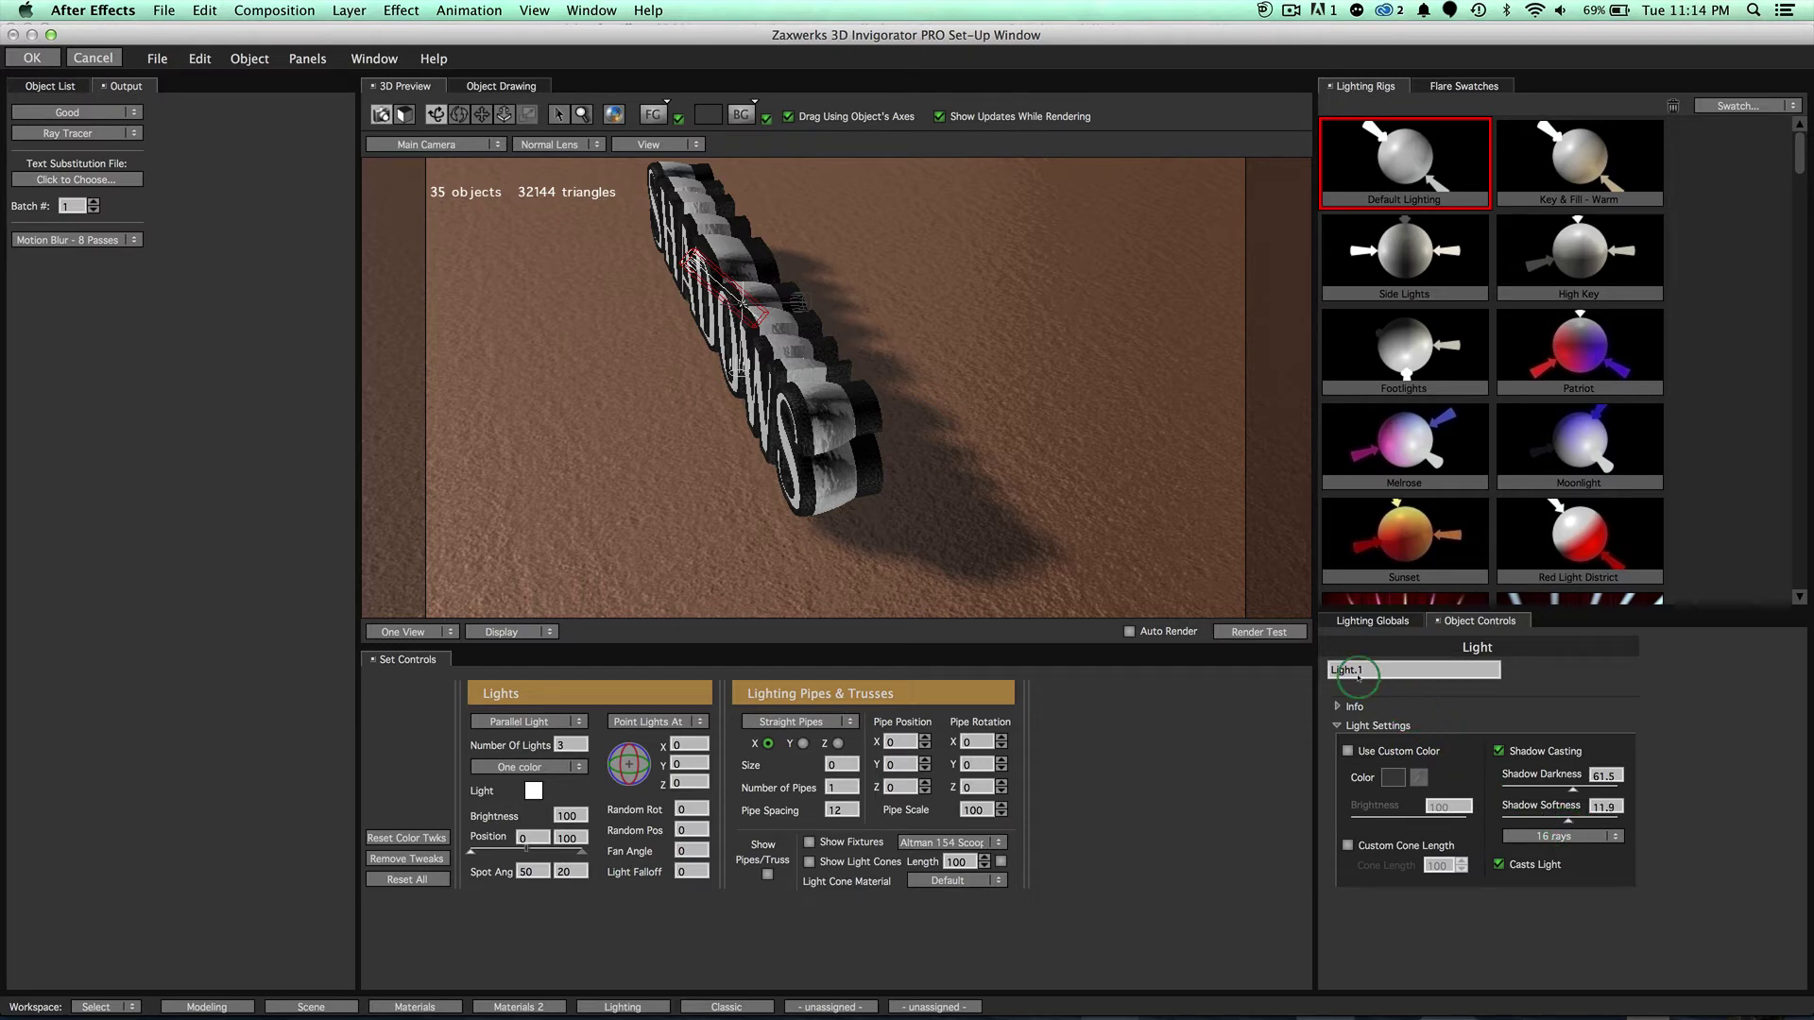
{"action": "left_click_drag", "start_coordinate": [936, 501], "coordinate": [912, 461]}
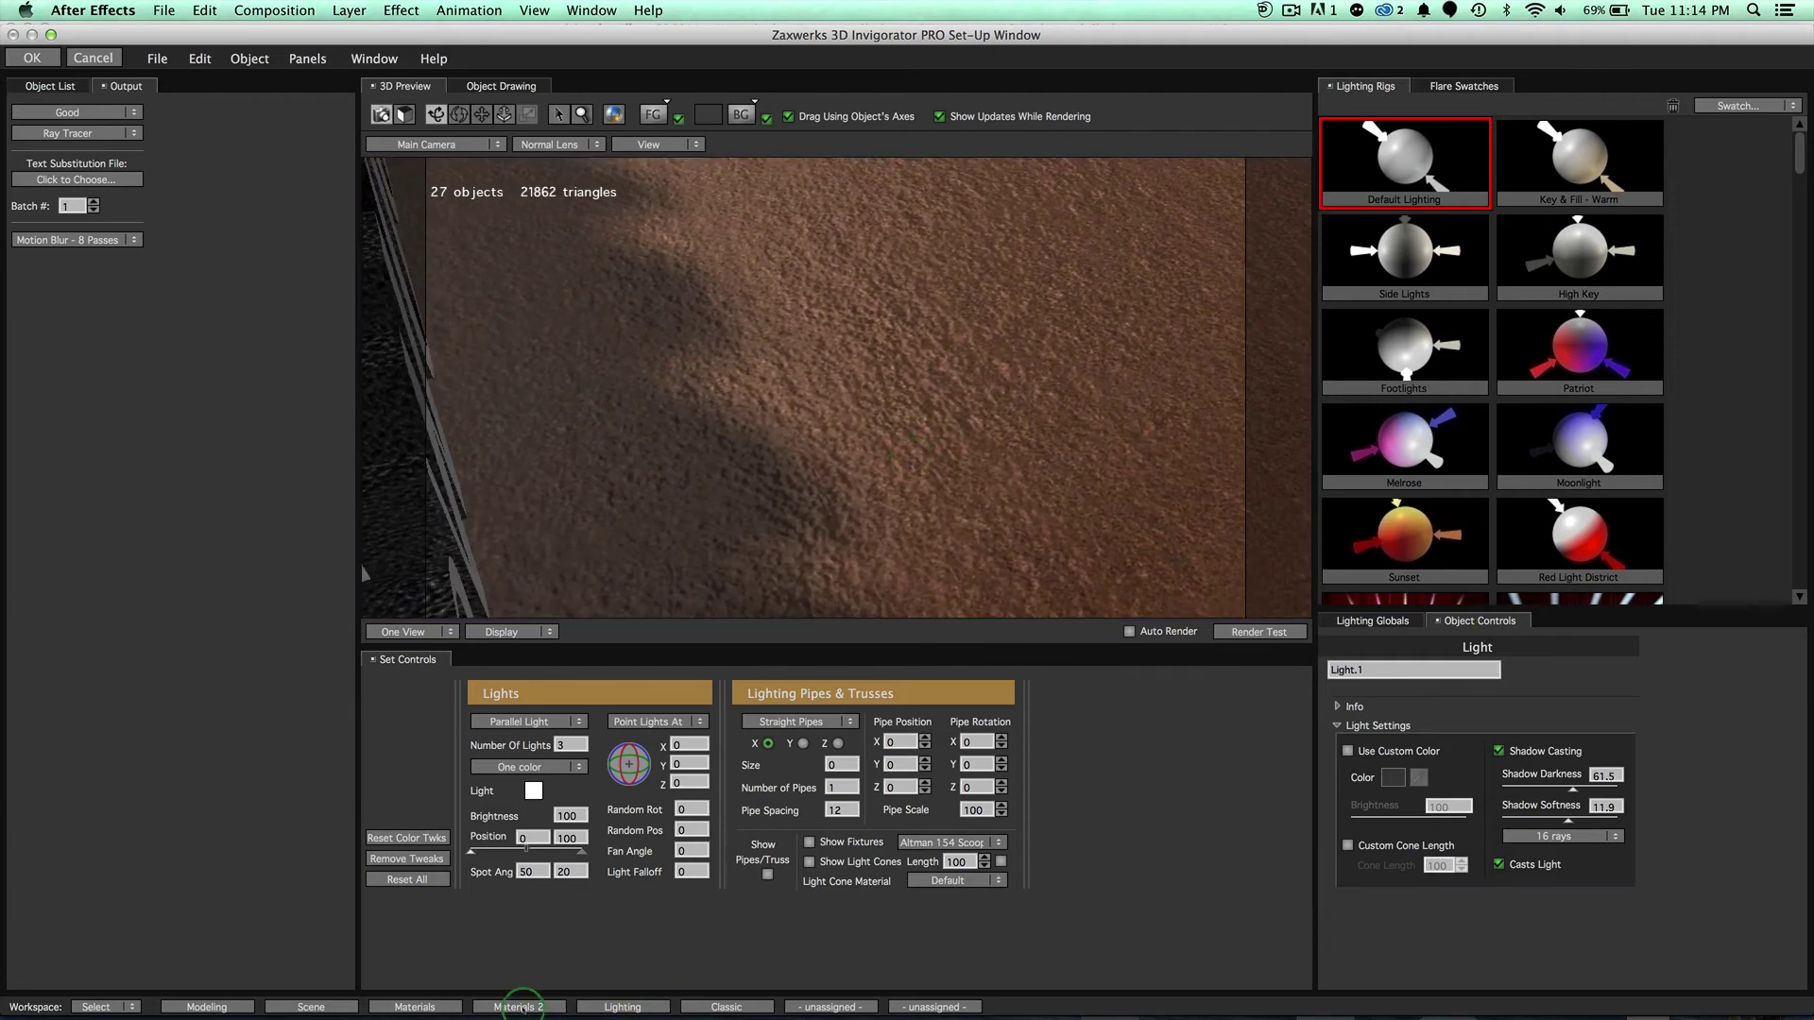
In the Materials workspace, delete Primitive.1's Metal material and inspect the plain grey floor.
{"action": "left_click", "coordinate": [451, 1005]}
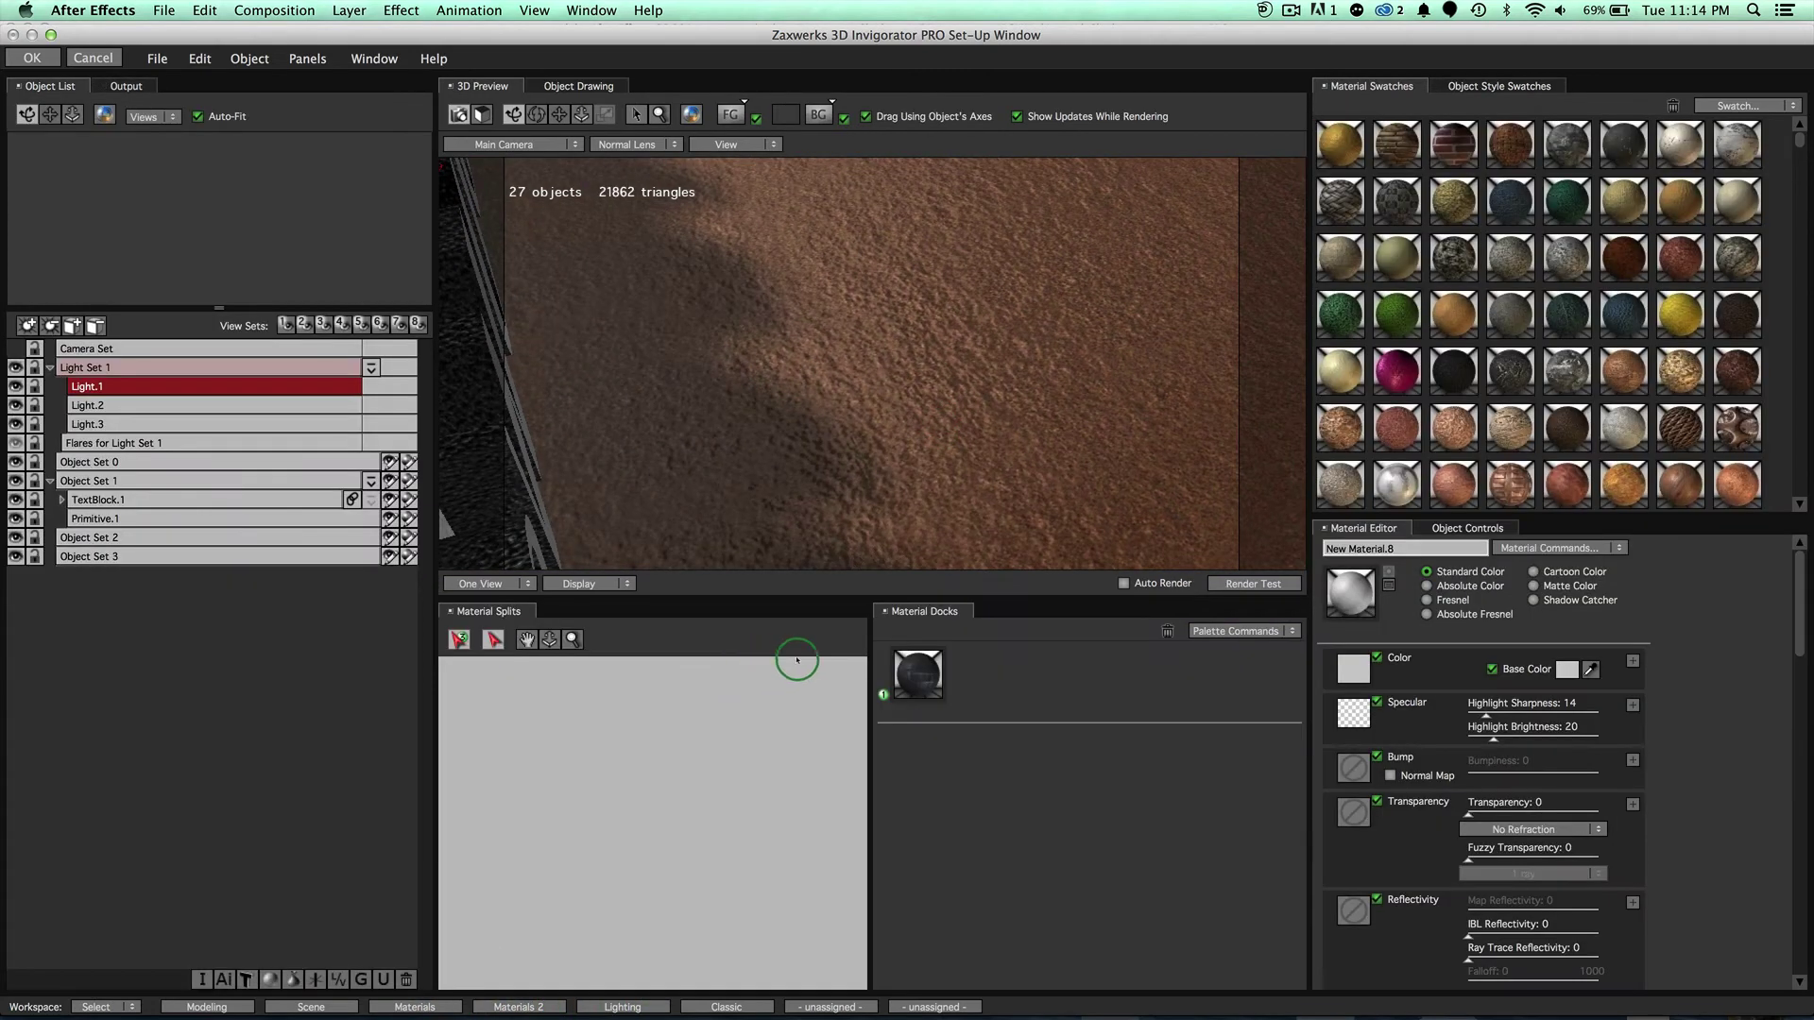
{"action": "left_click", "coordinate": [918, 671]}
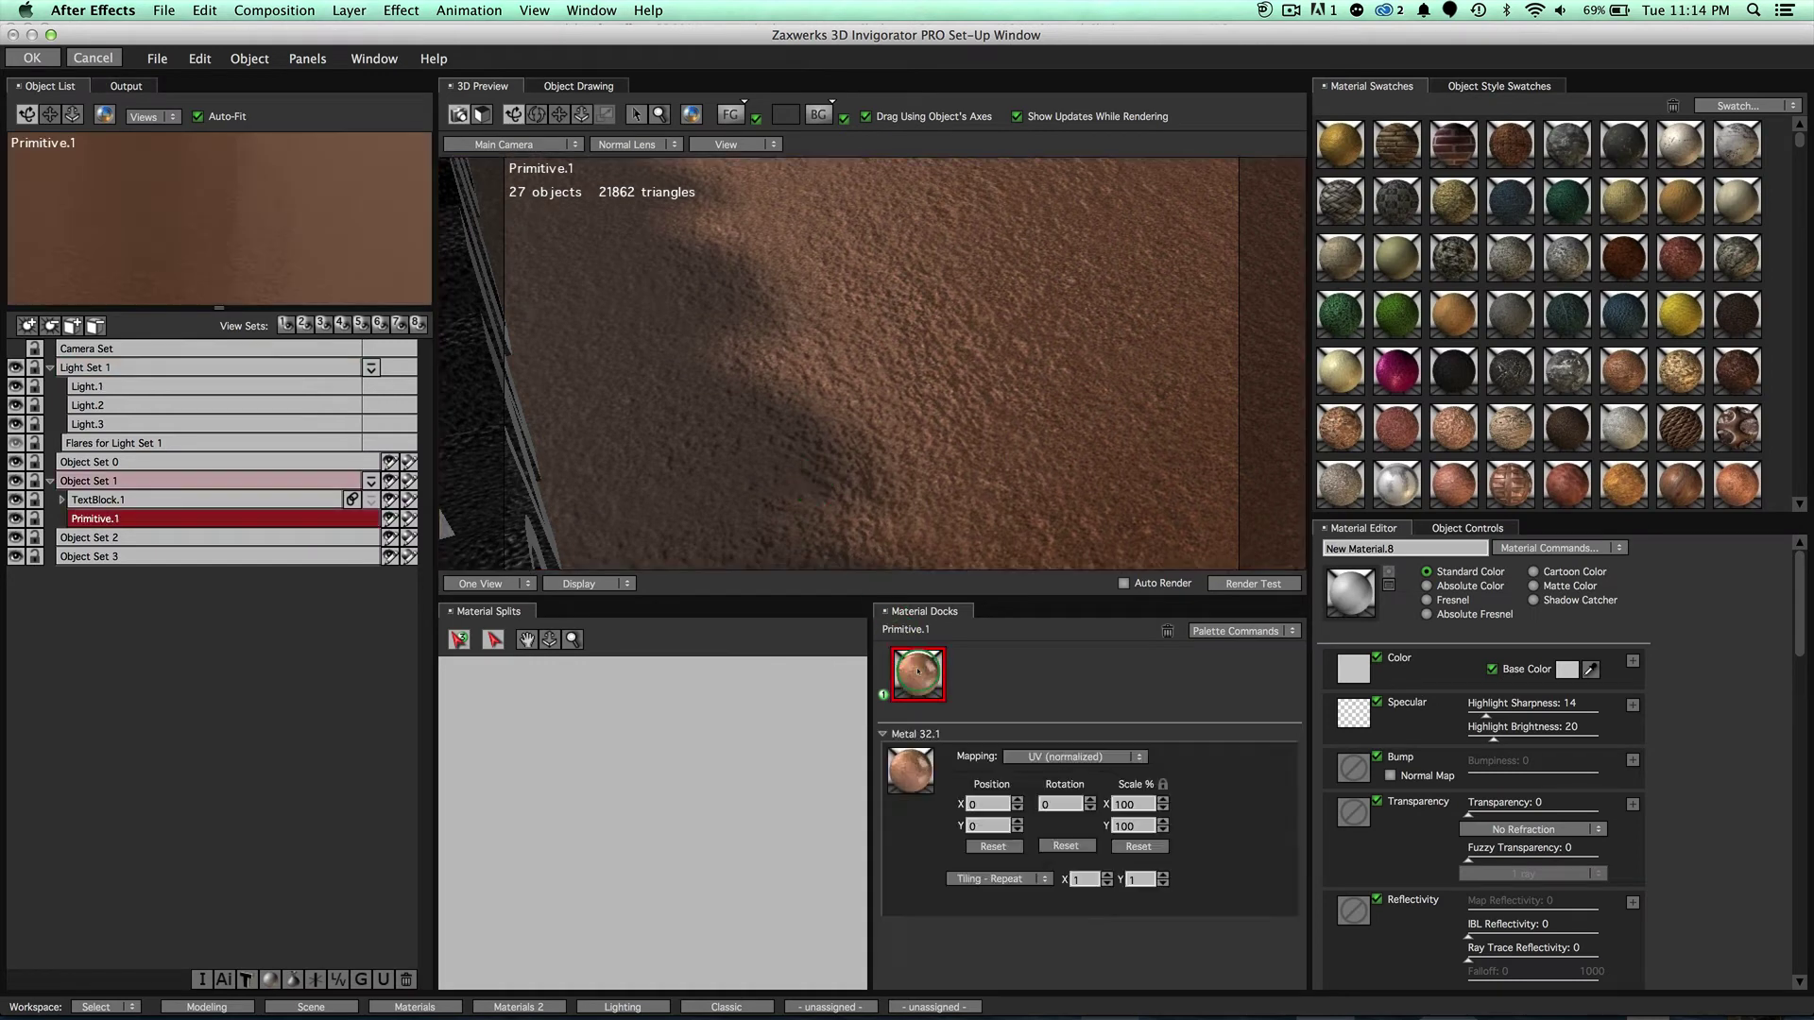
{"action": "key", "text": "Delete"}
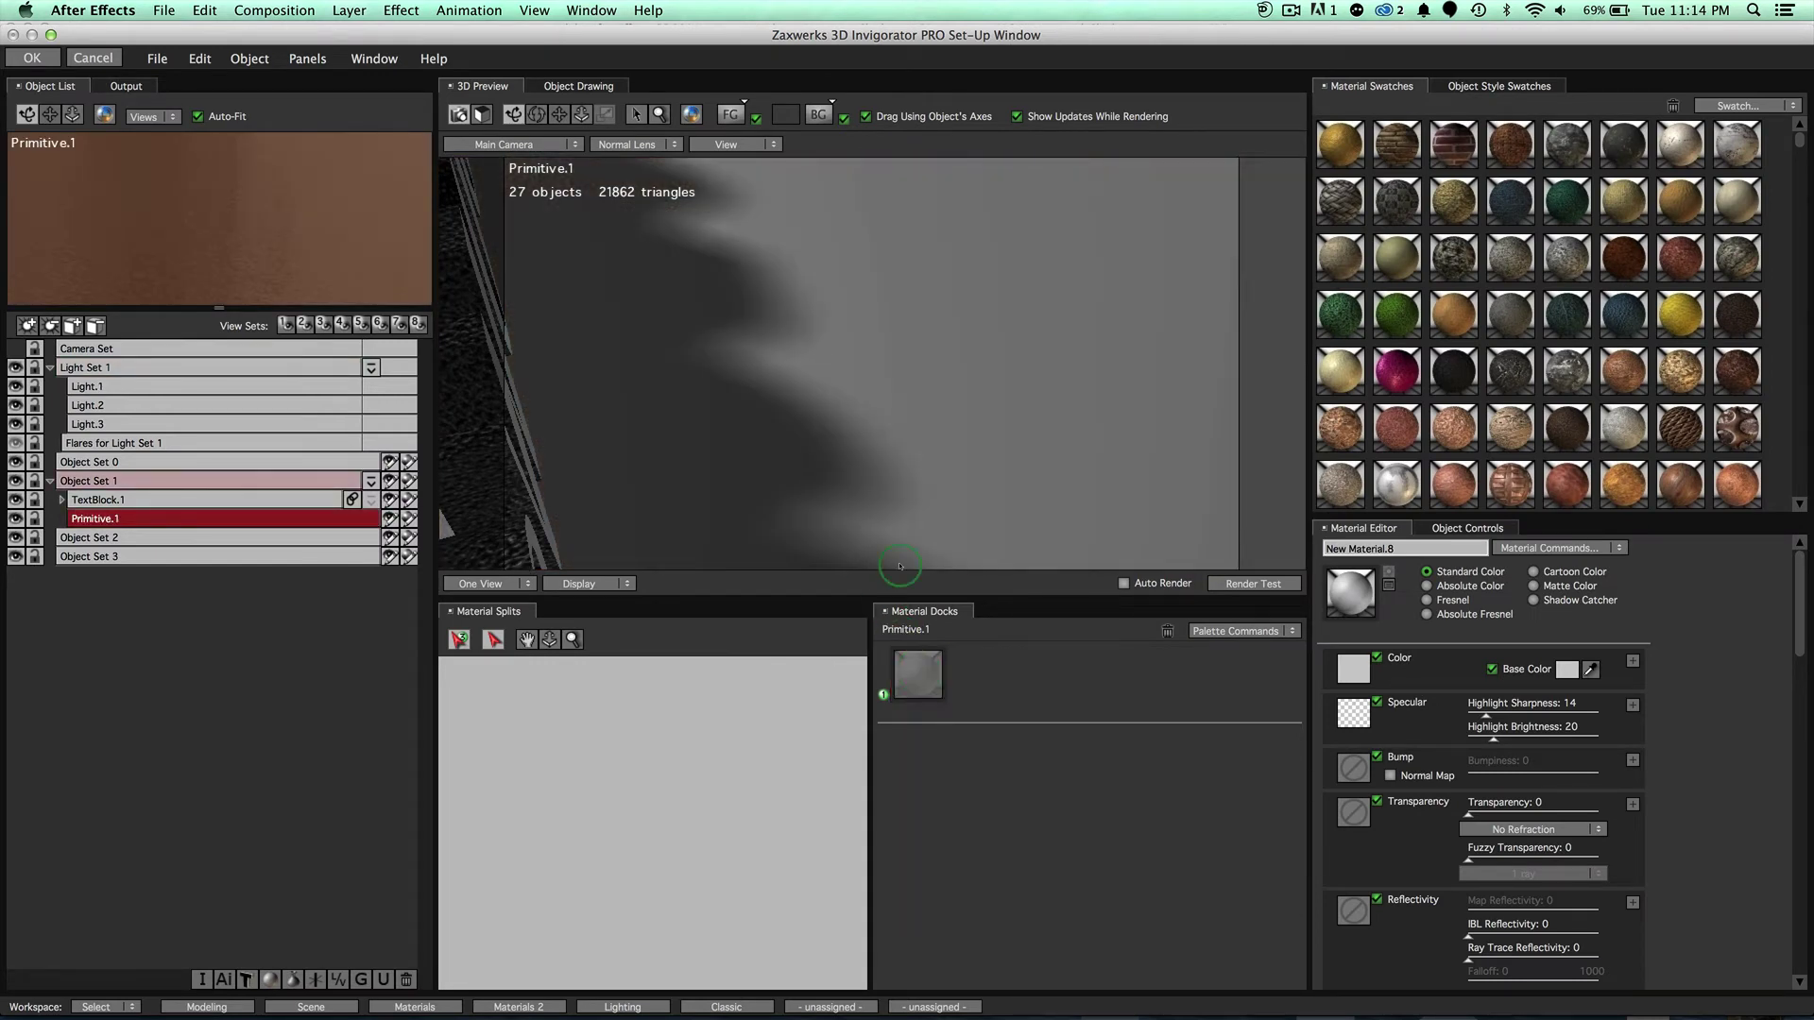
{"action": "left_click_drag", "start_coordinate": [856, 372], "coordinate": [742, 222]}
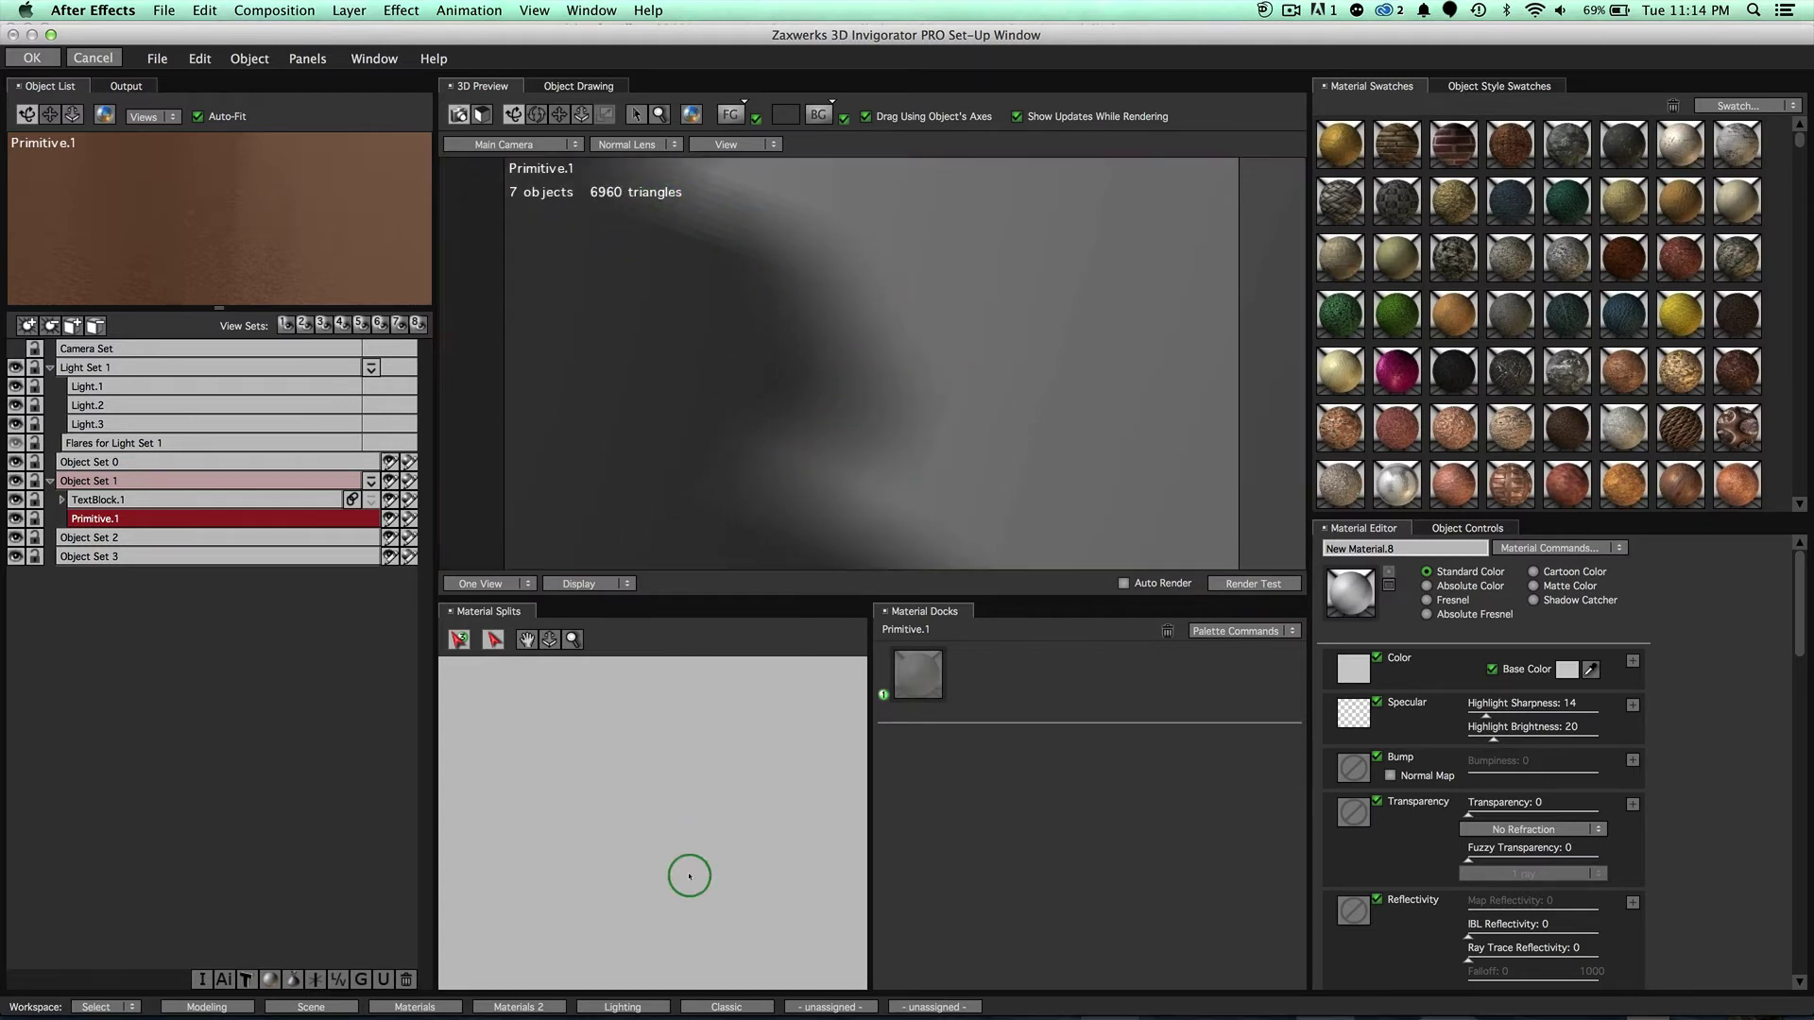
Back in Lighting, set Shadow Map Size to 500 and inspect the blocky shadow edges up close.
{"action": "left_click", "coordinate": [642, 1007]}
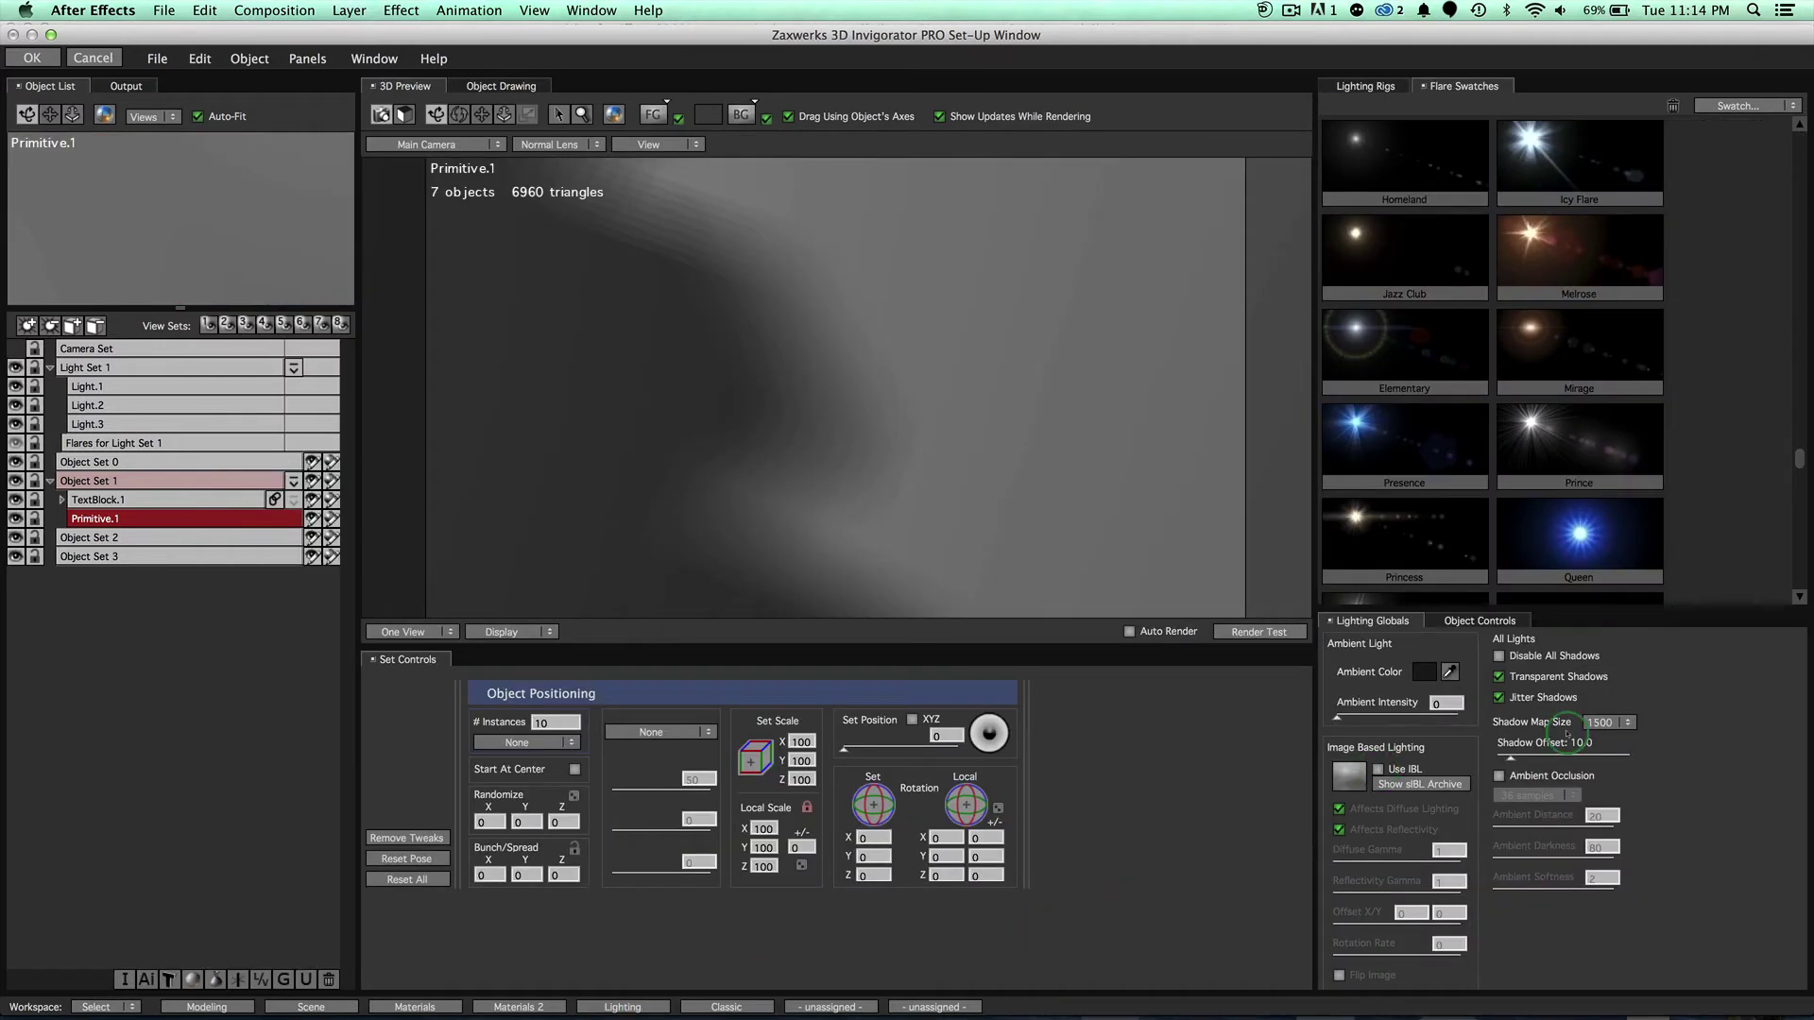
{"action": "left_click", "coordinate": [1616, 724]}
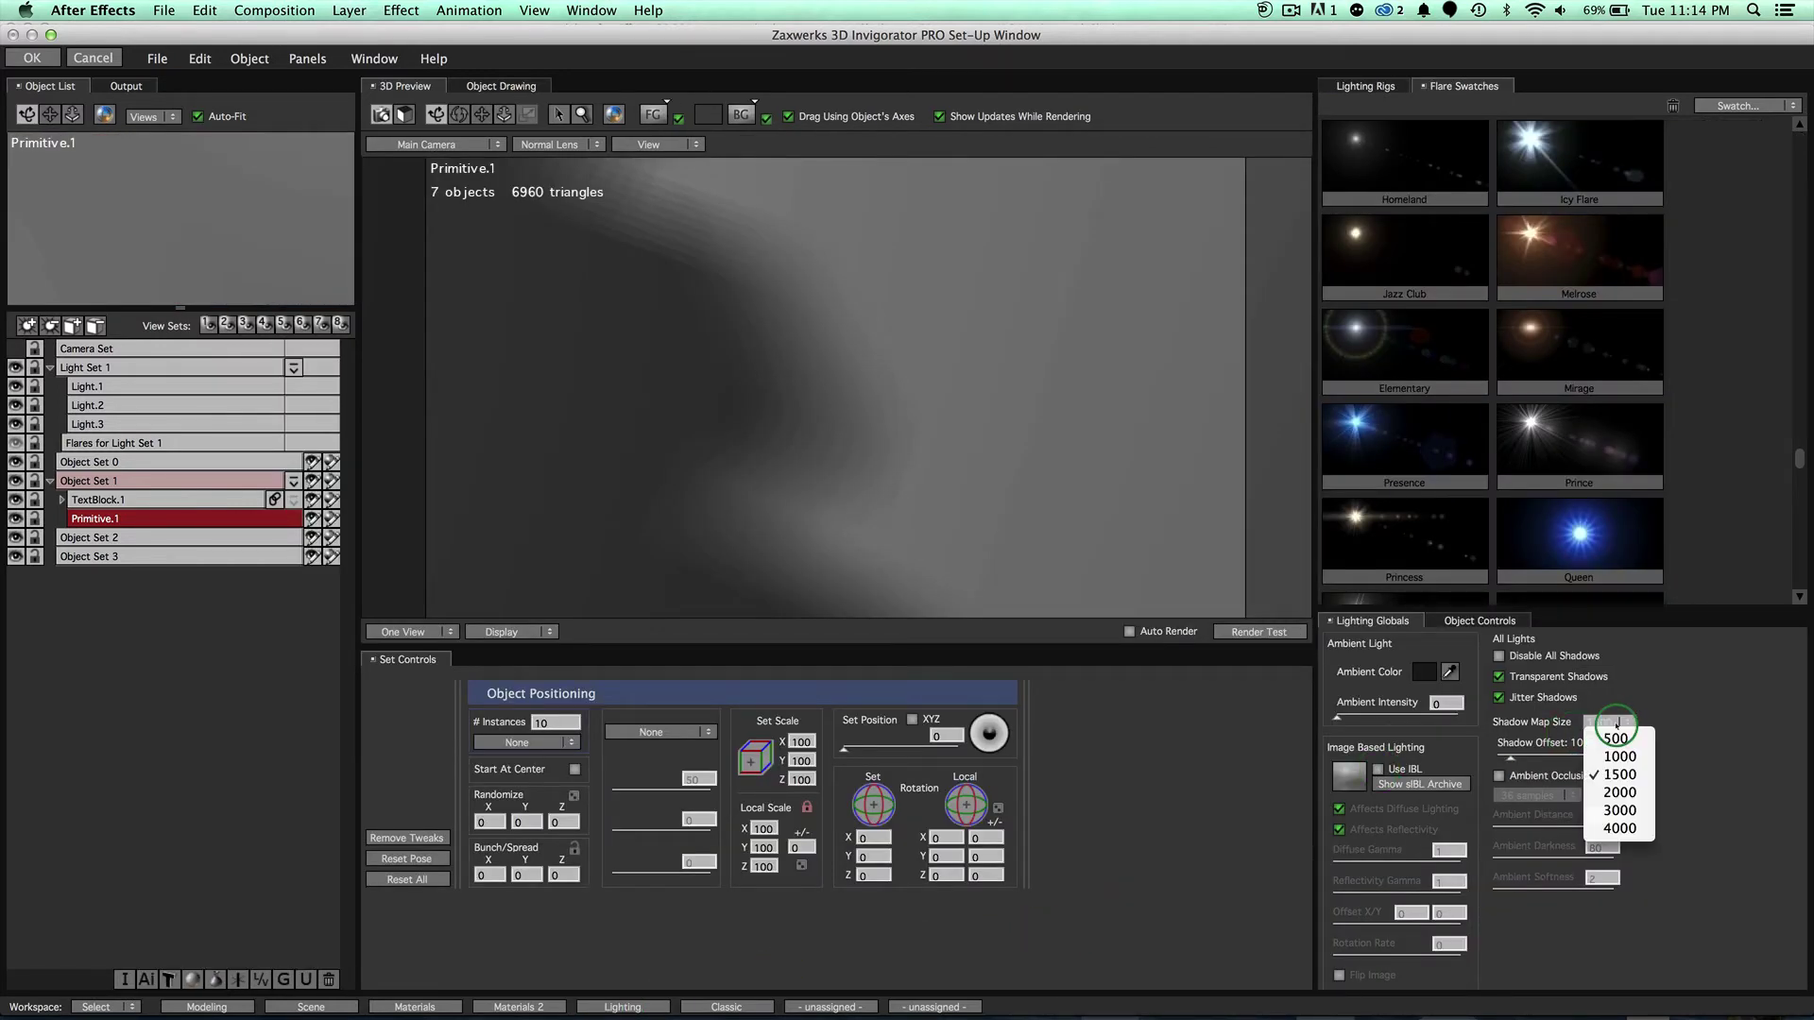
{"action": "left_click", "coordinate": [1616, 739]}
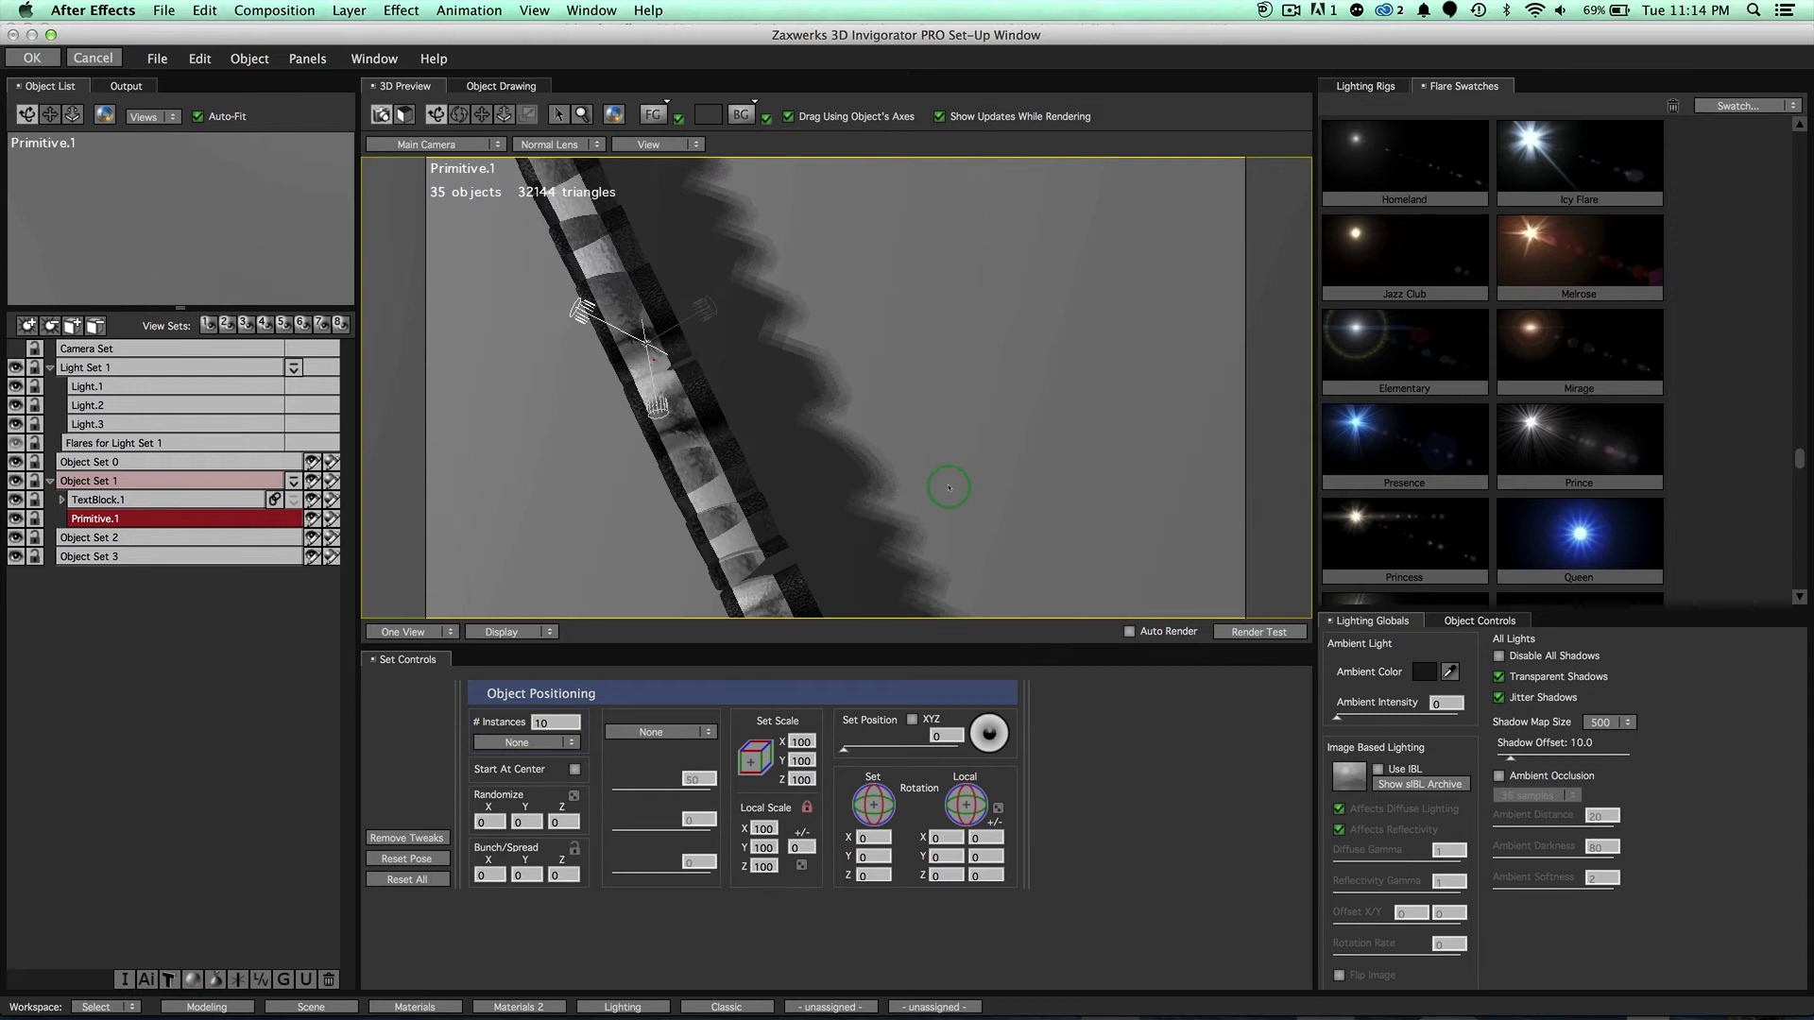
{"action": "left_click_drag", "start_coordinate": [950, 390], "coordinate": [958, 406]}
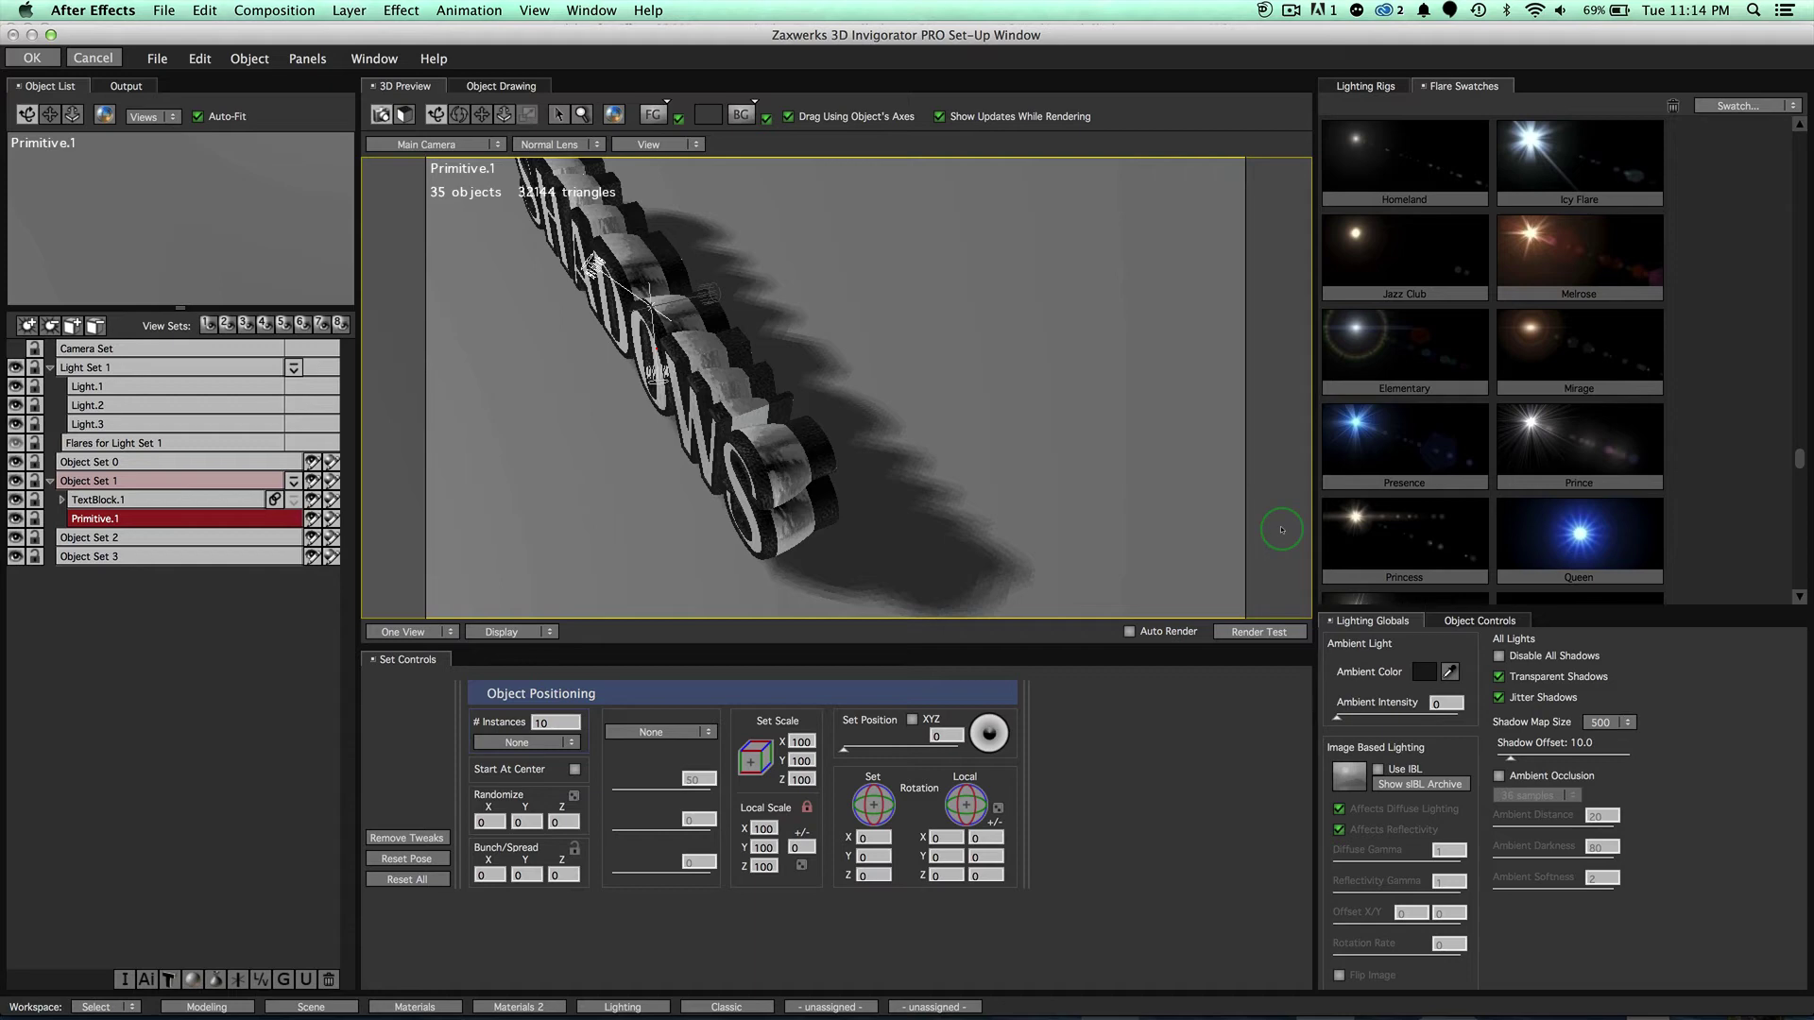
{"action": "left_click_drag", "start_coordinate": [1078, 477], "coordinate": [909, 206]}
{"action": "left_click_drag", "start_coordinate": [865, 315], "coordinate": [954, 300]}
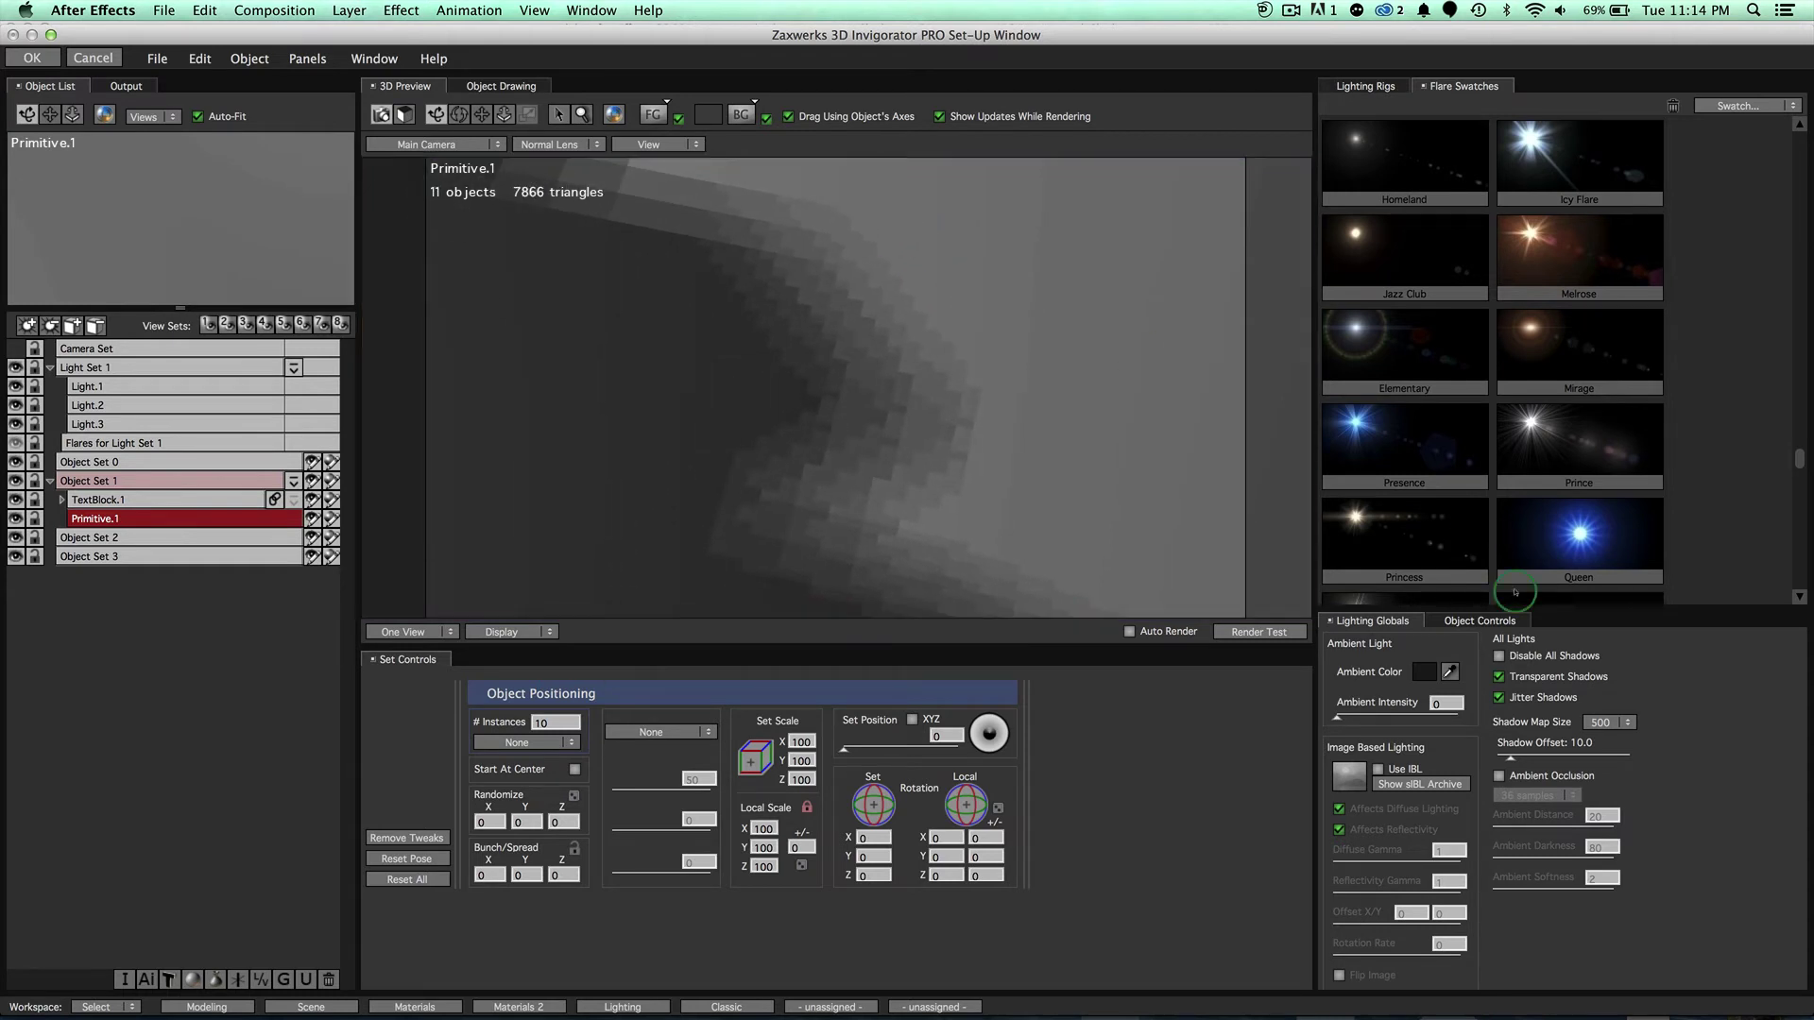
Set Shadow Map Size to 4000, re-render the preview and pull the camera back.
{"action": "left_click", "coordinate": [1613, 722]}
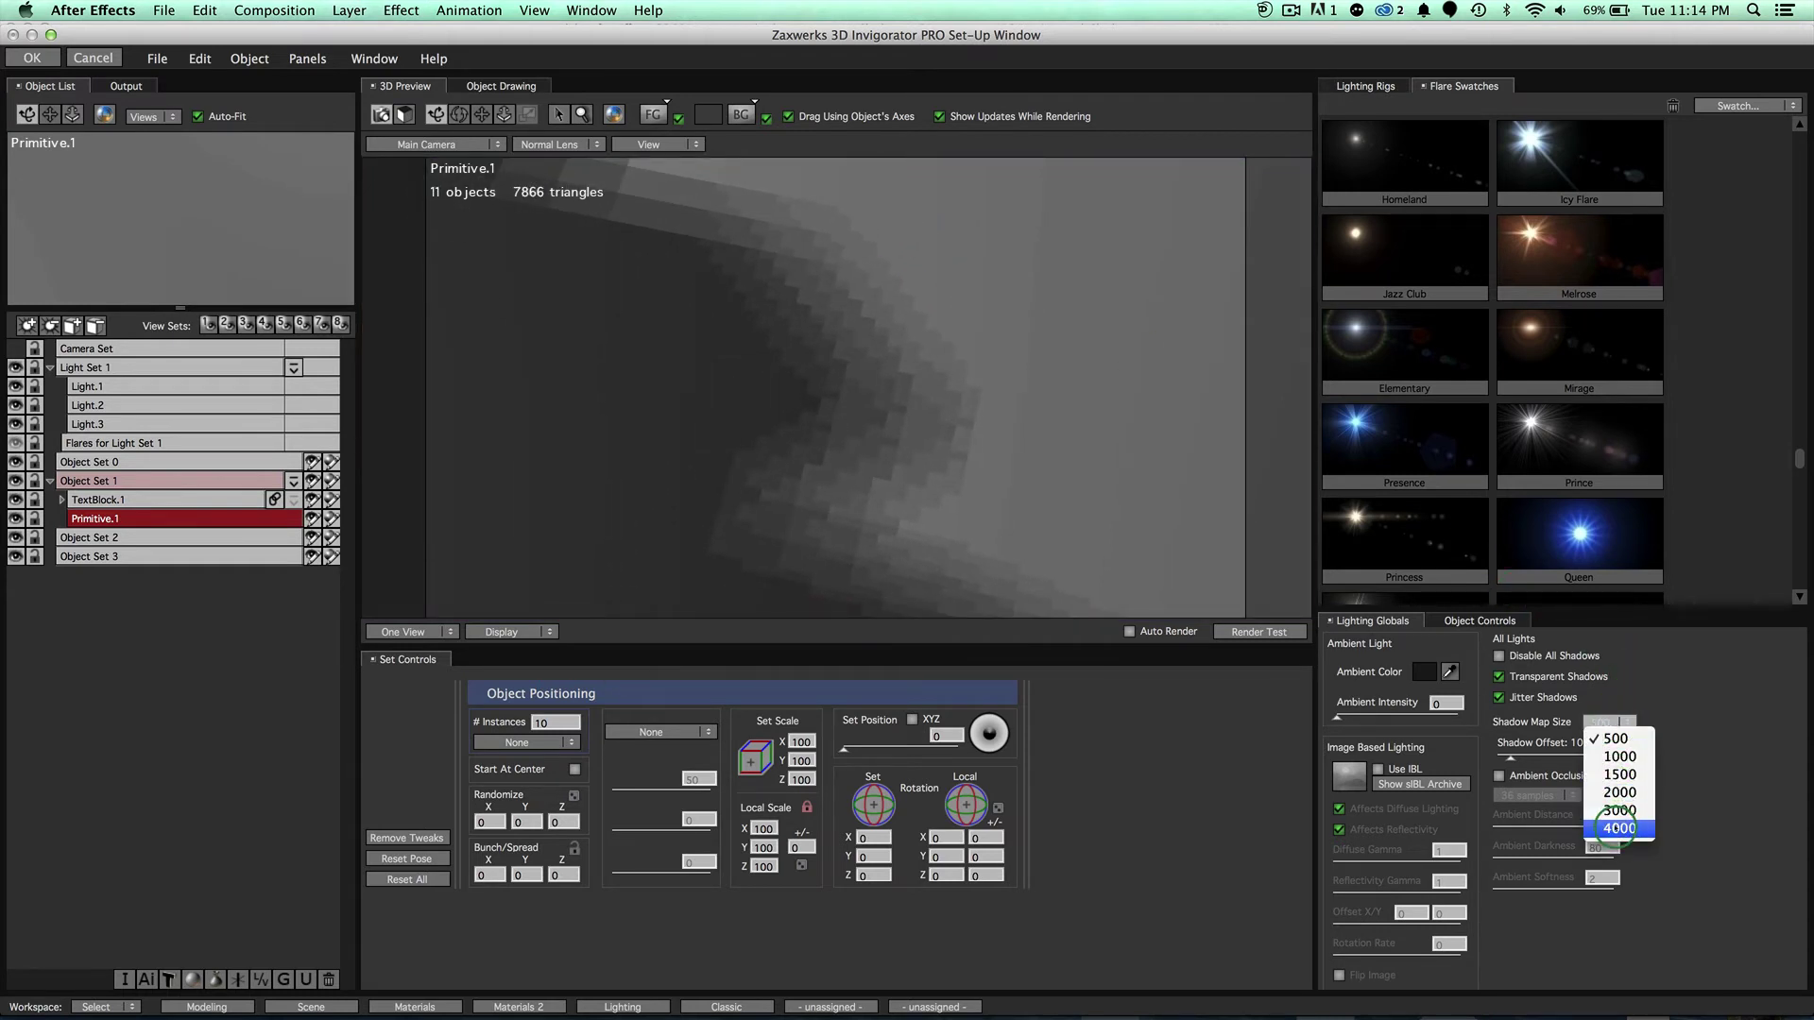
{"action": "left_click", "coordinate": [1615, 829]}
{"action": "left_click", "coordinate": [1071, 586]}
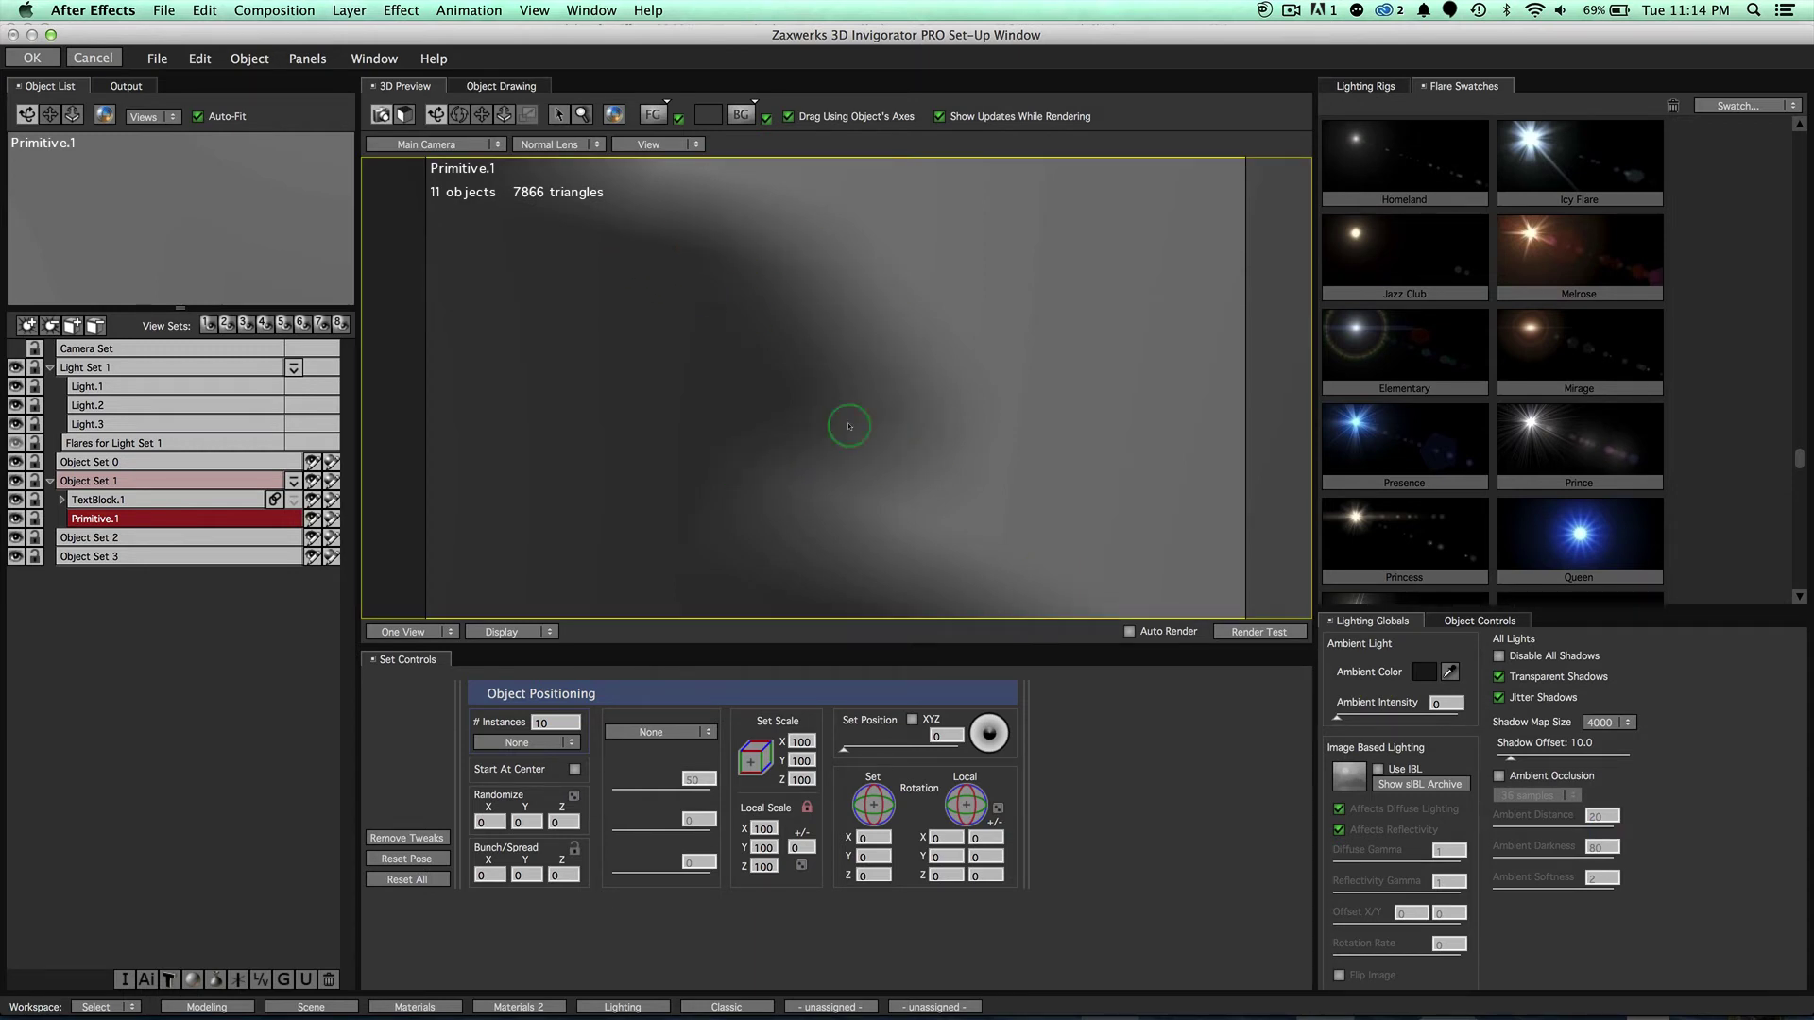
{"action": "left_click_drag", "start_coordinate": [848, 426], "coordinate": [943, 378]}
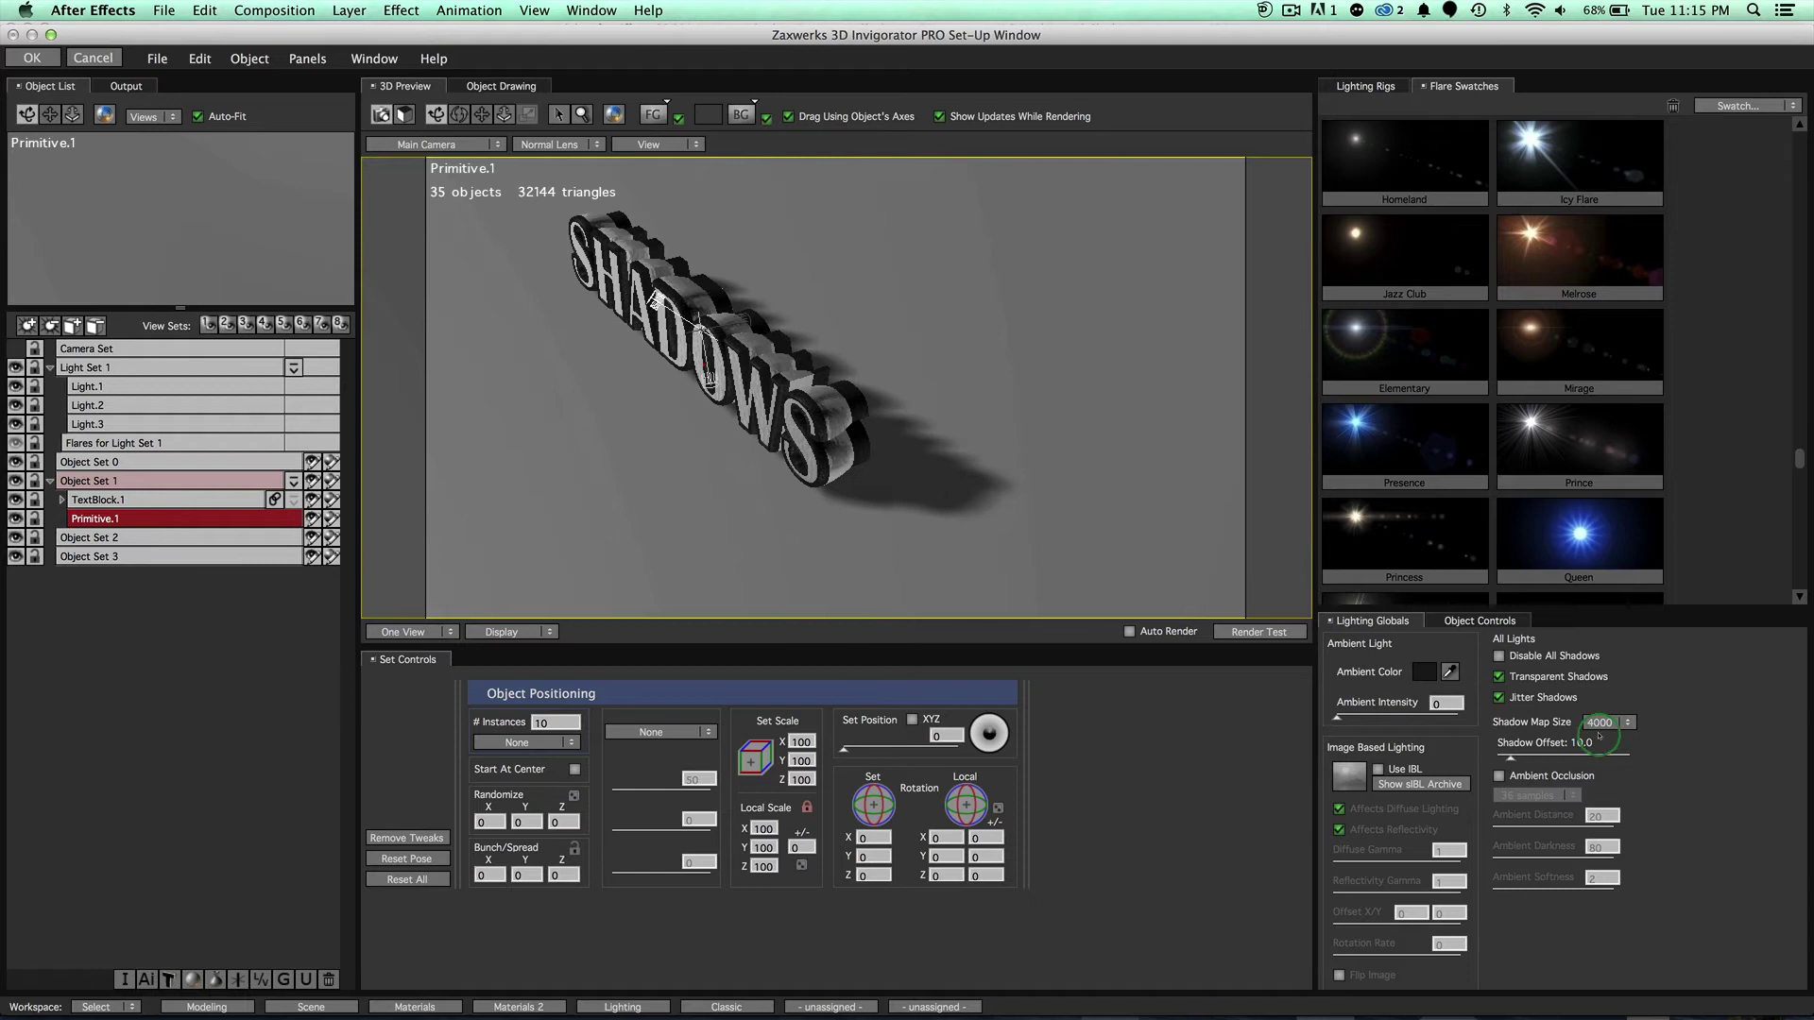
Inspect the SHADOWS floor shadow from above, then set Shadow Map Size to 1500.
{"action": "left_click", "coordinate": [1453, 674]}
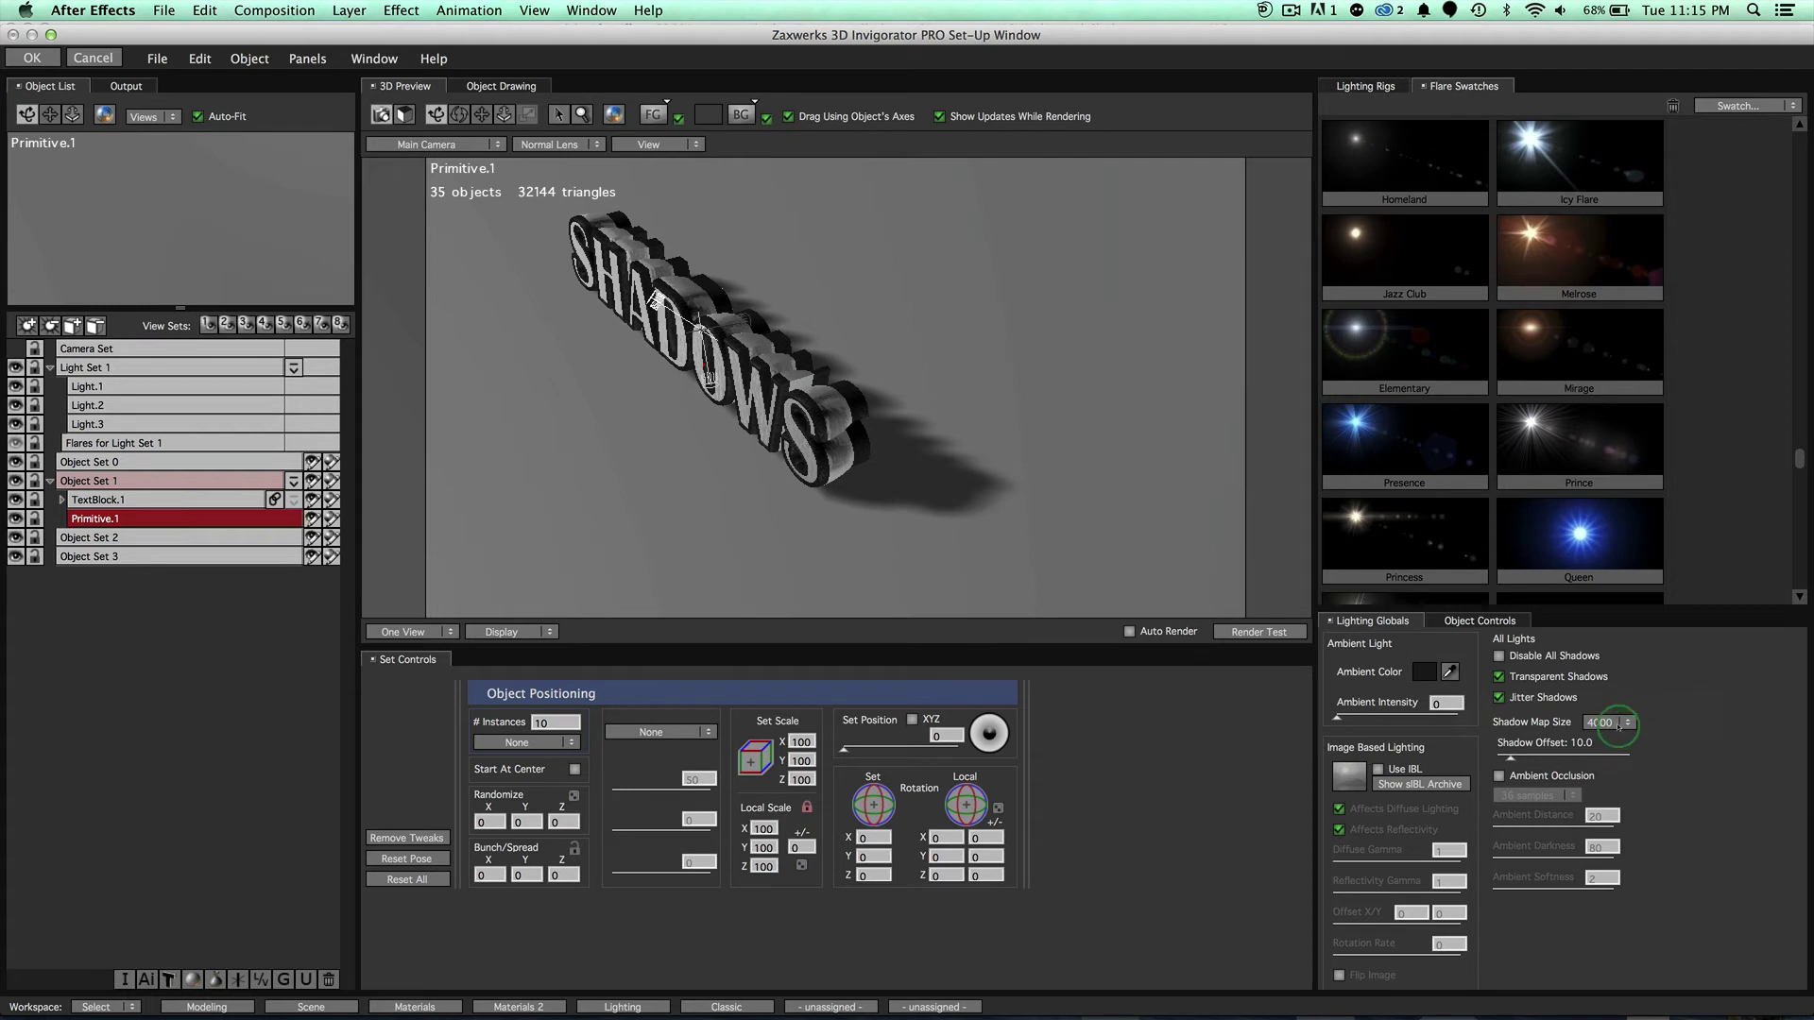
{"action": "left_click_drag", "start_coordinate": [1007, 422], "coordinate": [1007, 426]}
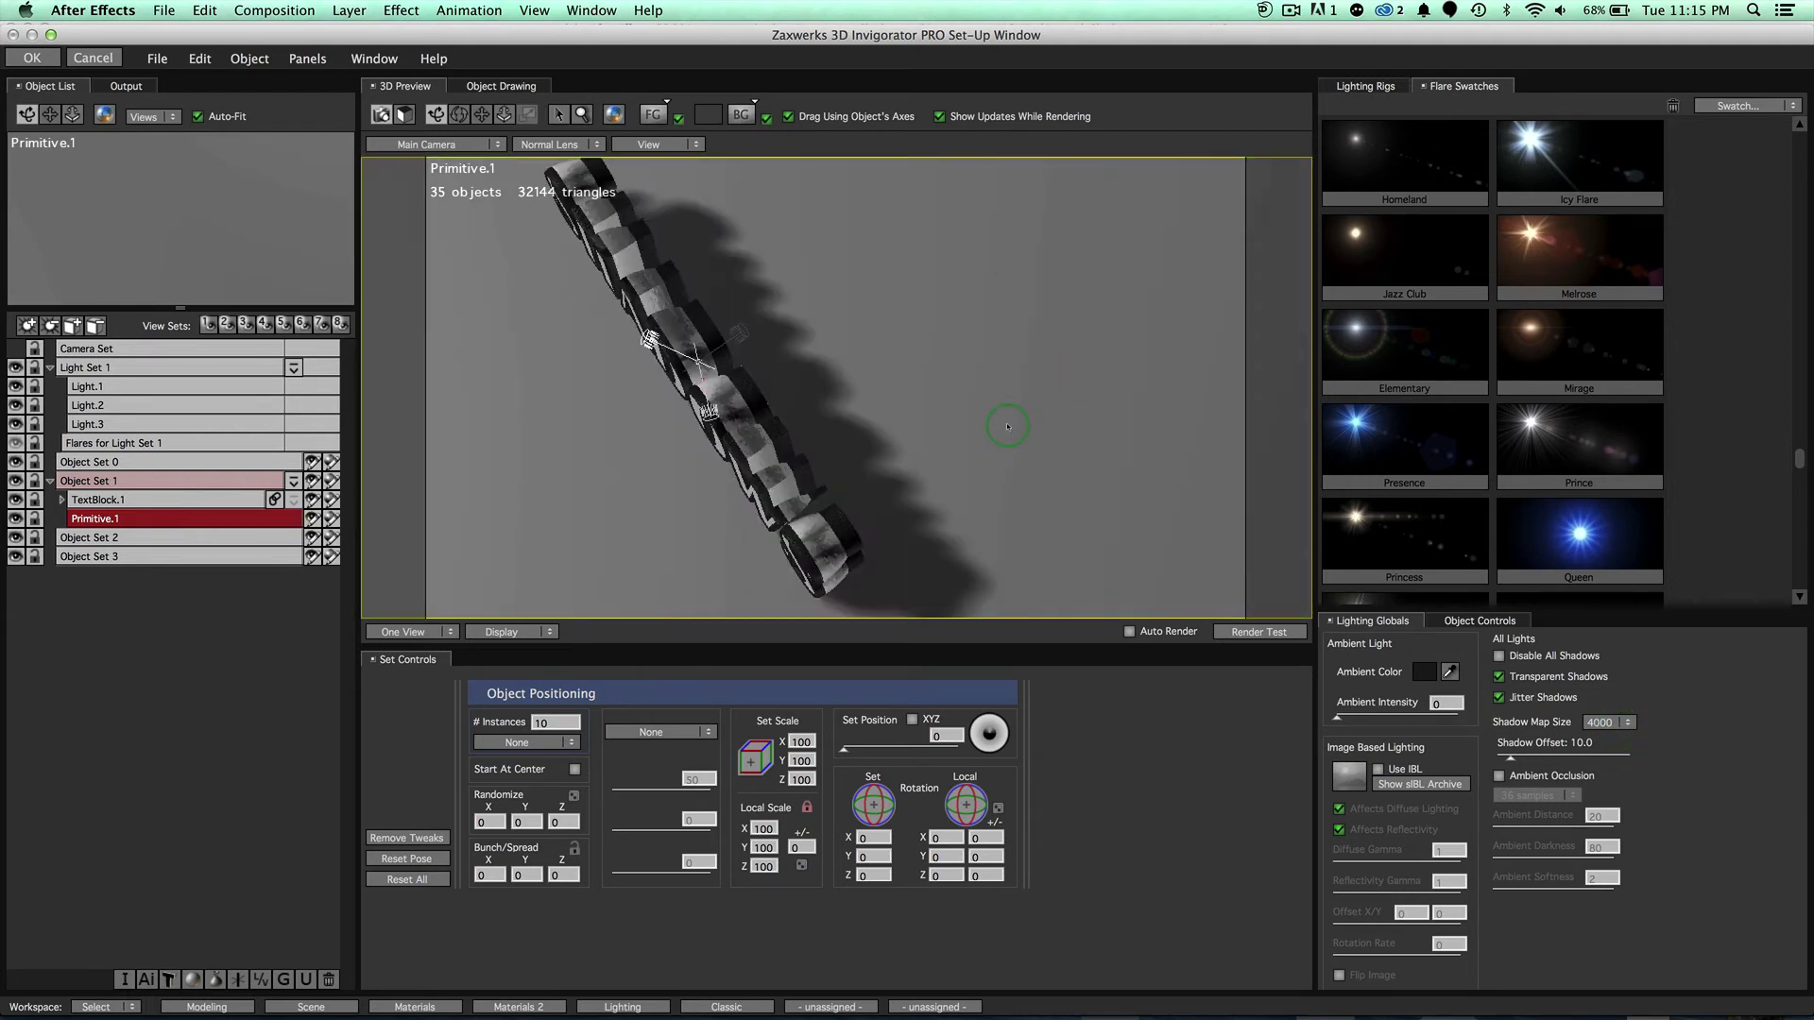
{"action": "scroll", "coordinate": [960, 234], "scroll_direction": "up", "scroll_amount": 10}
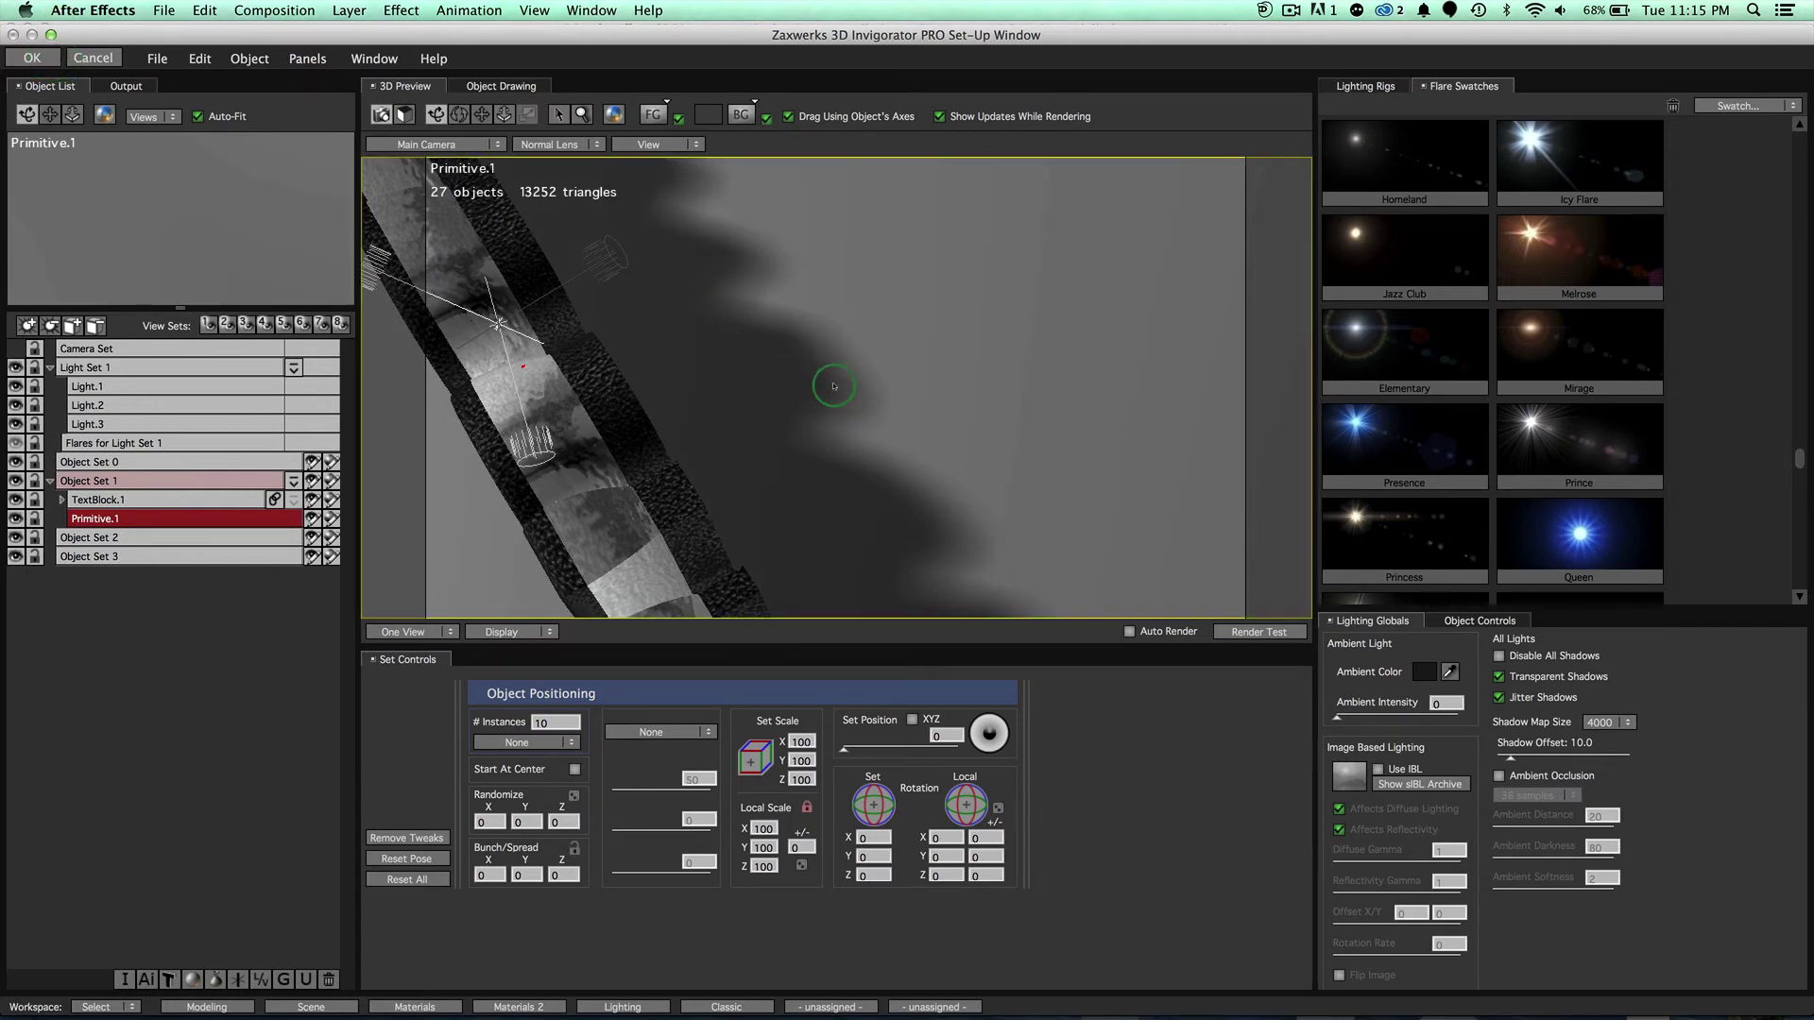
{"action": "scroll", "coordinate": [832, 396], "scroll_direction": "down", "scroll_amount": 10}
{"action": "scroll", "coordinate": [845, 505], "scroll_direction": "down", "scroll_amount": 3}
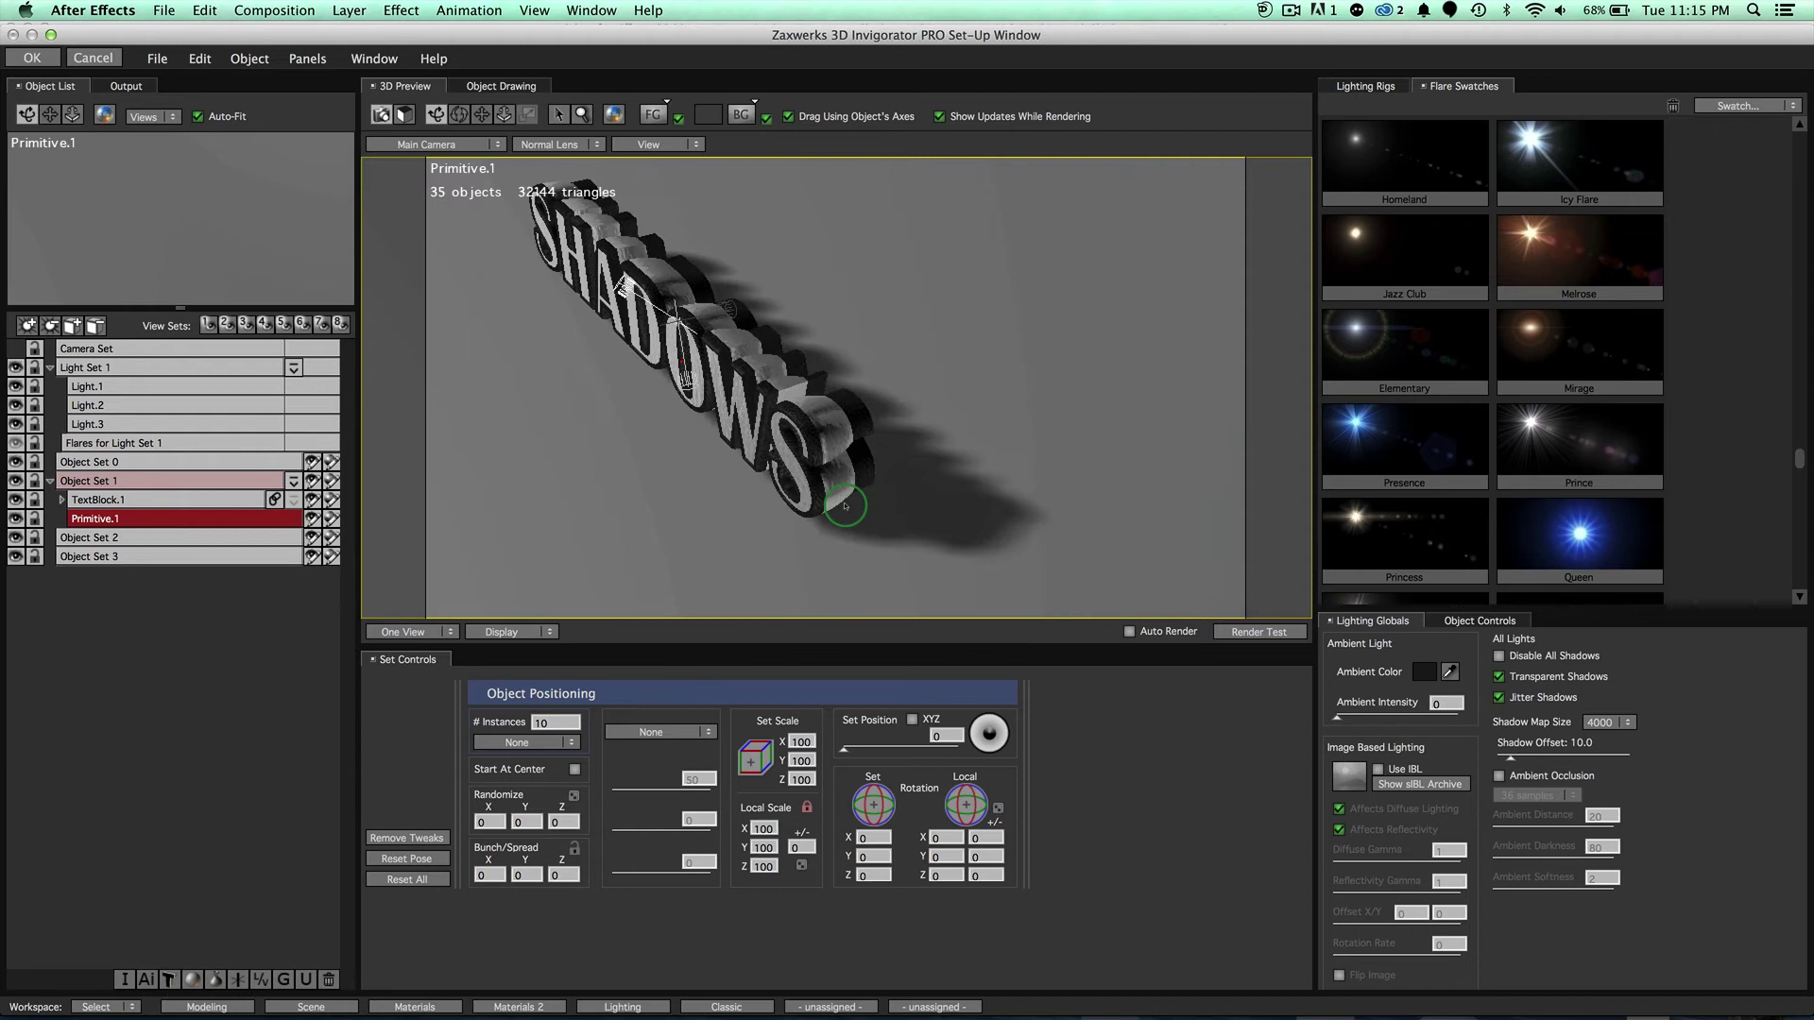
{"action": "left_click", "coordinate": [1601, 724]}
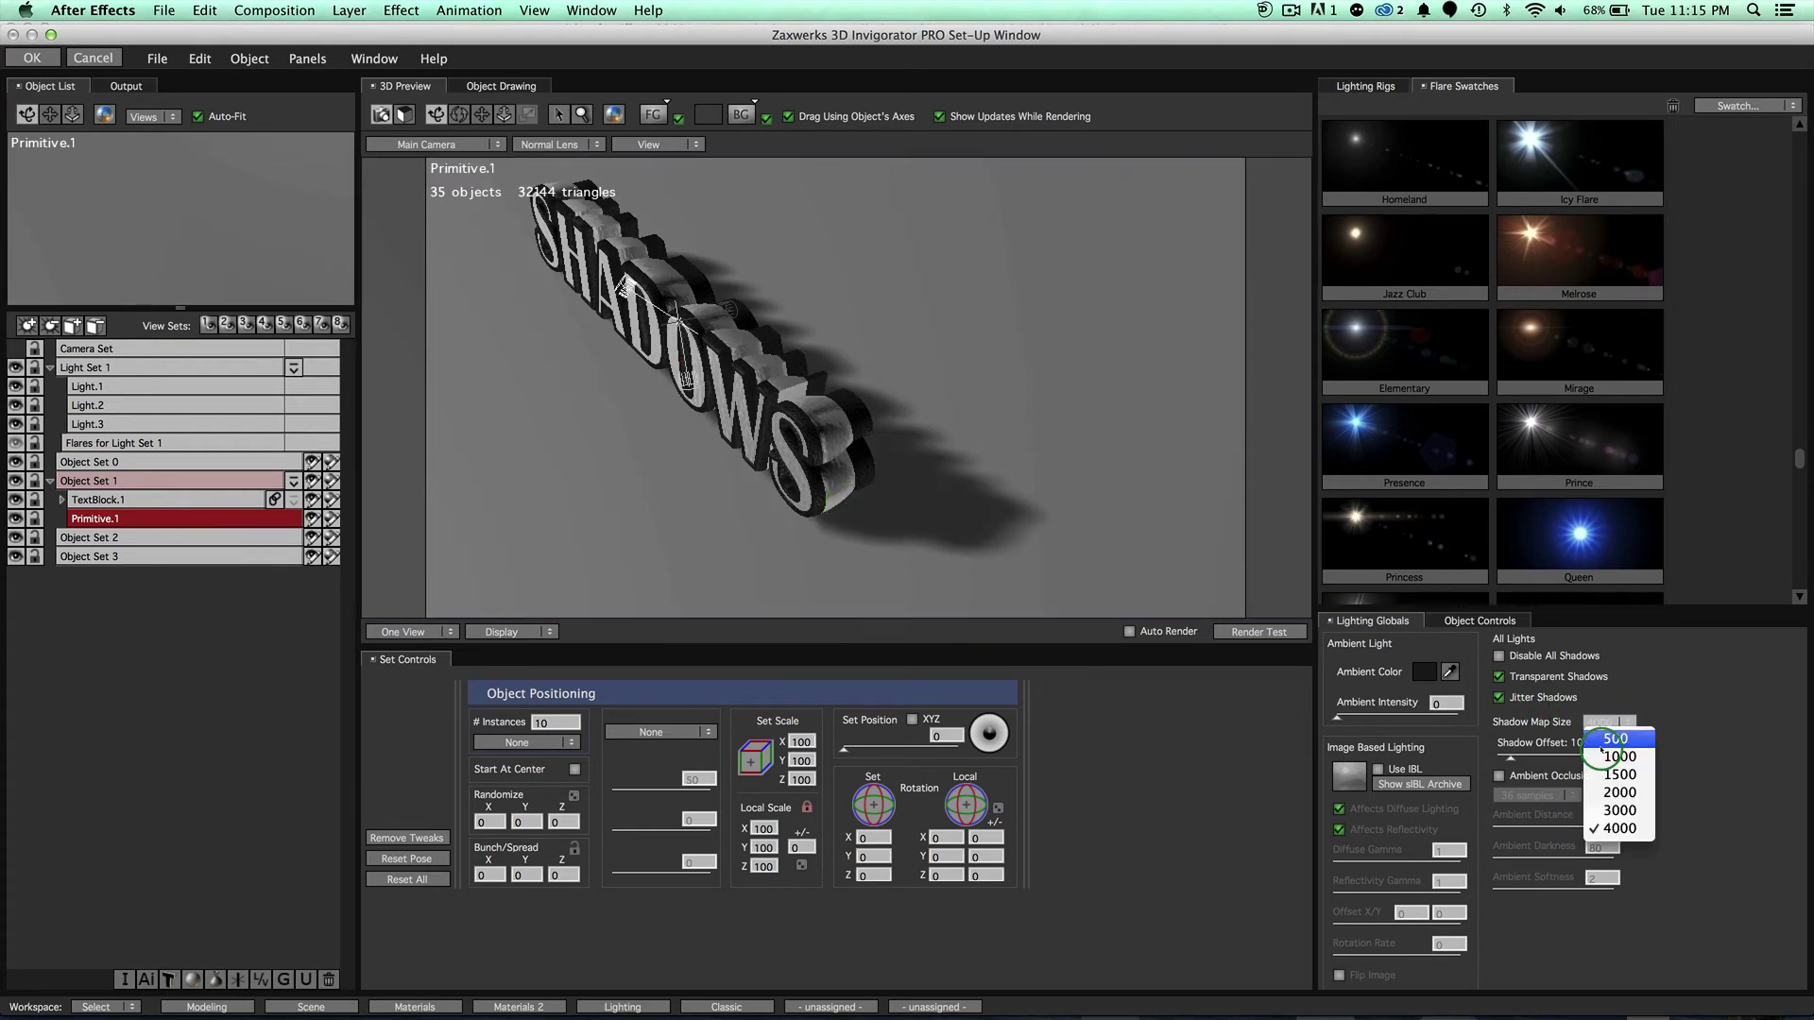
{"action": "left_click", "coordinate": [1606, 775]}
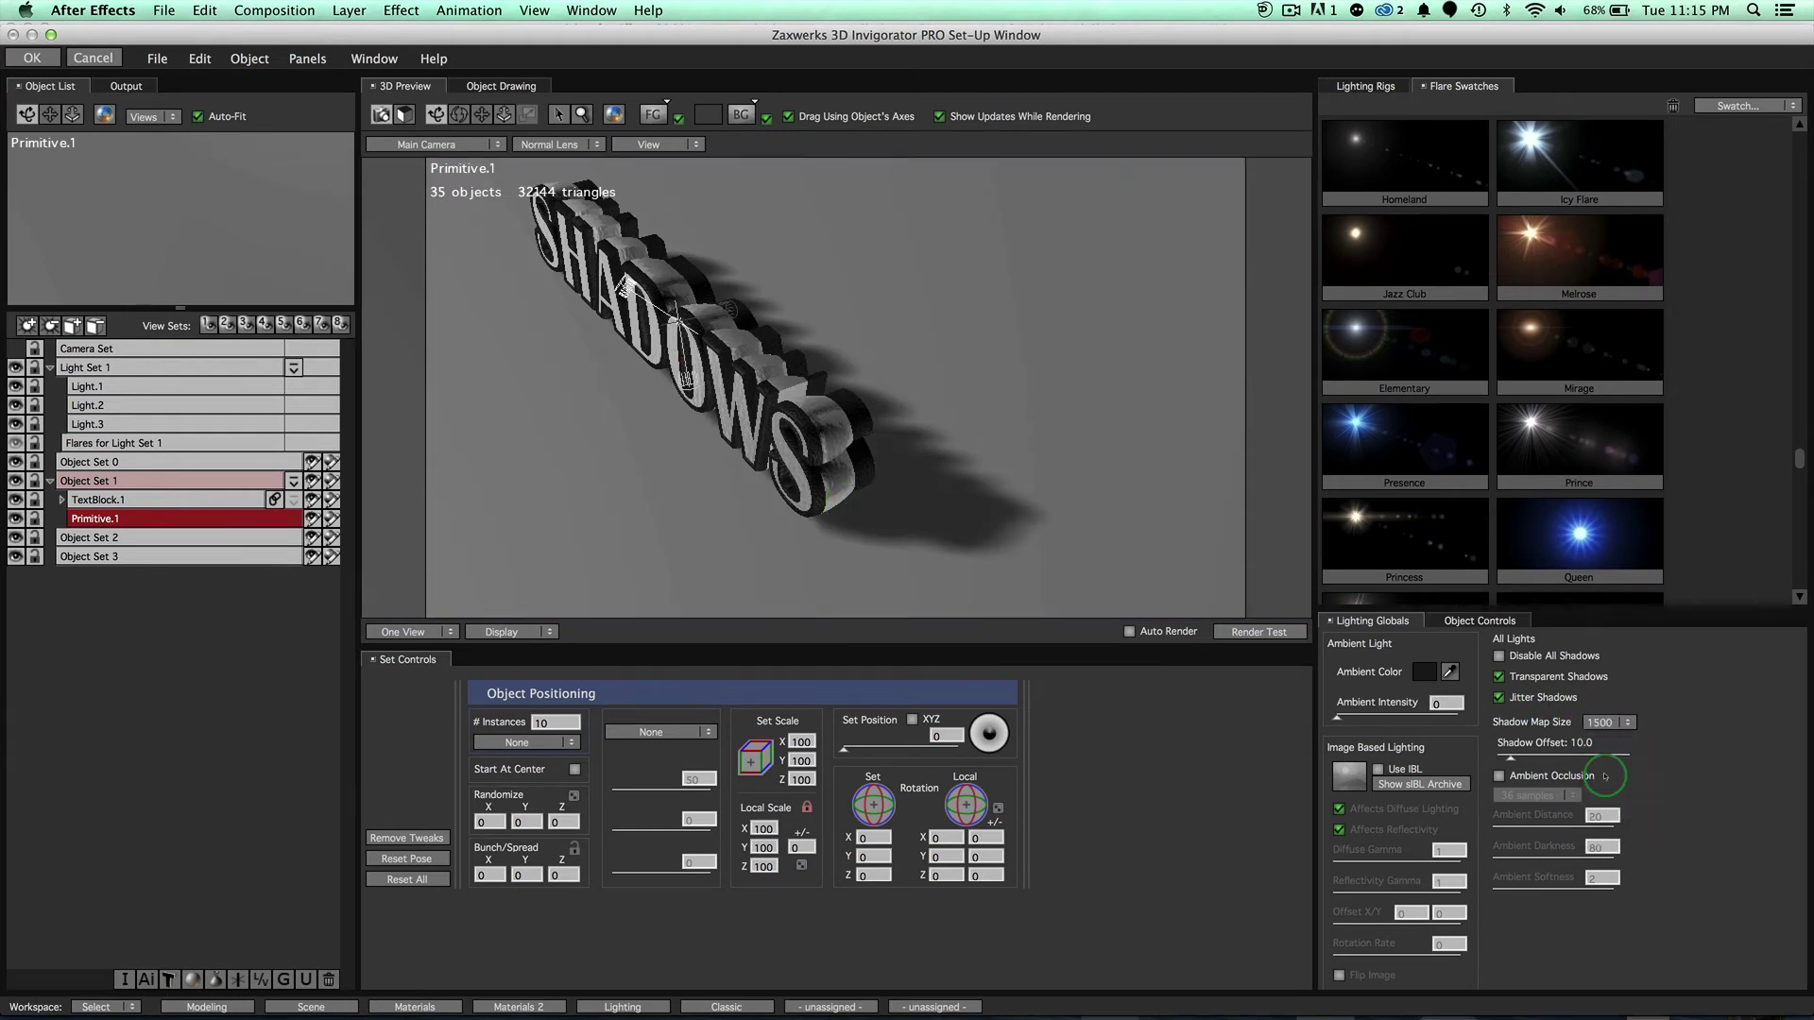
Accept the setup, switch to the Shadows Project 2 composition and open its 3D Invigorator Set-Up window.
{"action": "left_click", "coordinate": [29, 60]}
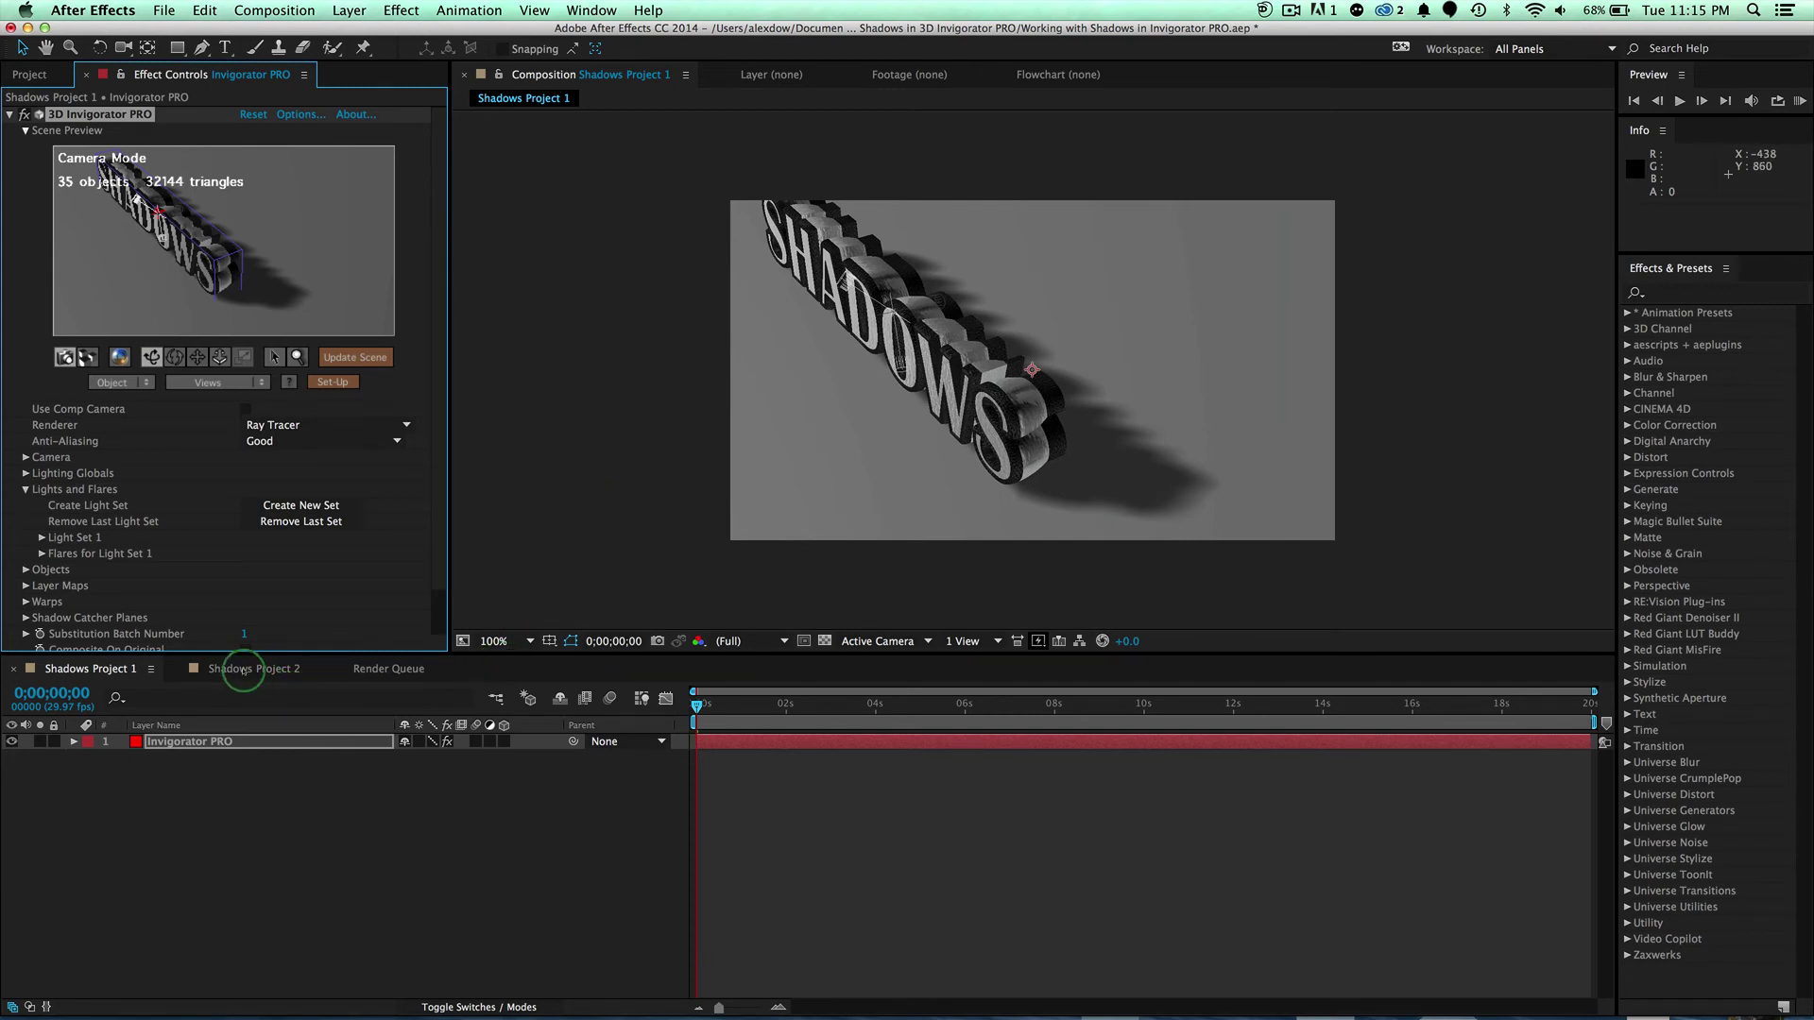
{"action": "left_click", "coordinate": [244, 669]}
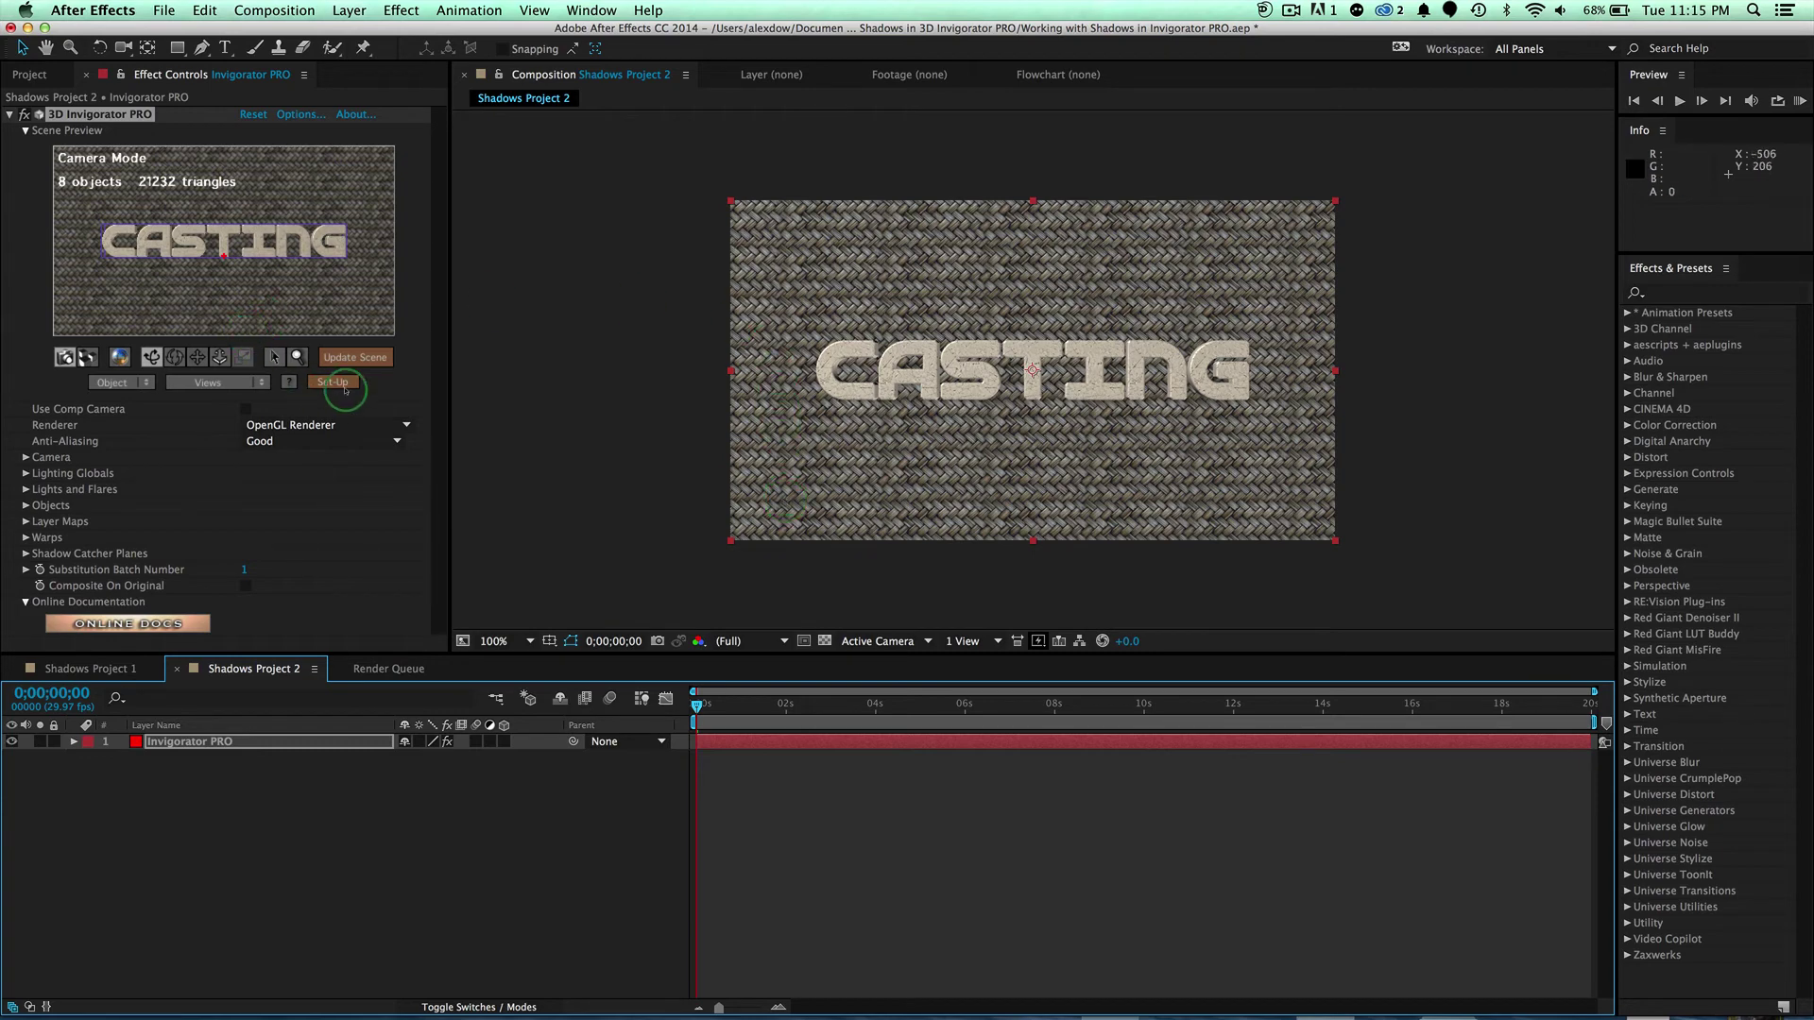
{"action": "left_click", "coordinate": [346, 383]}
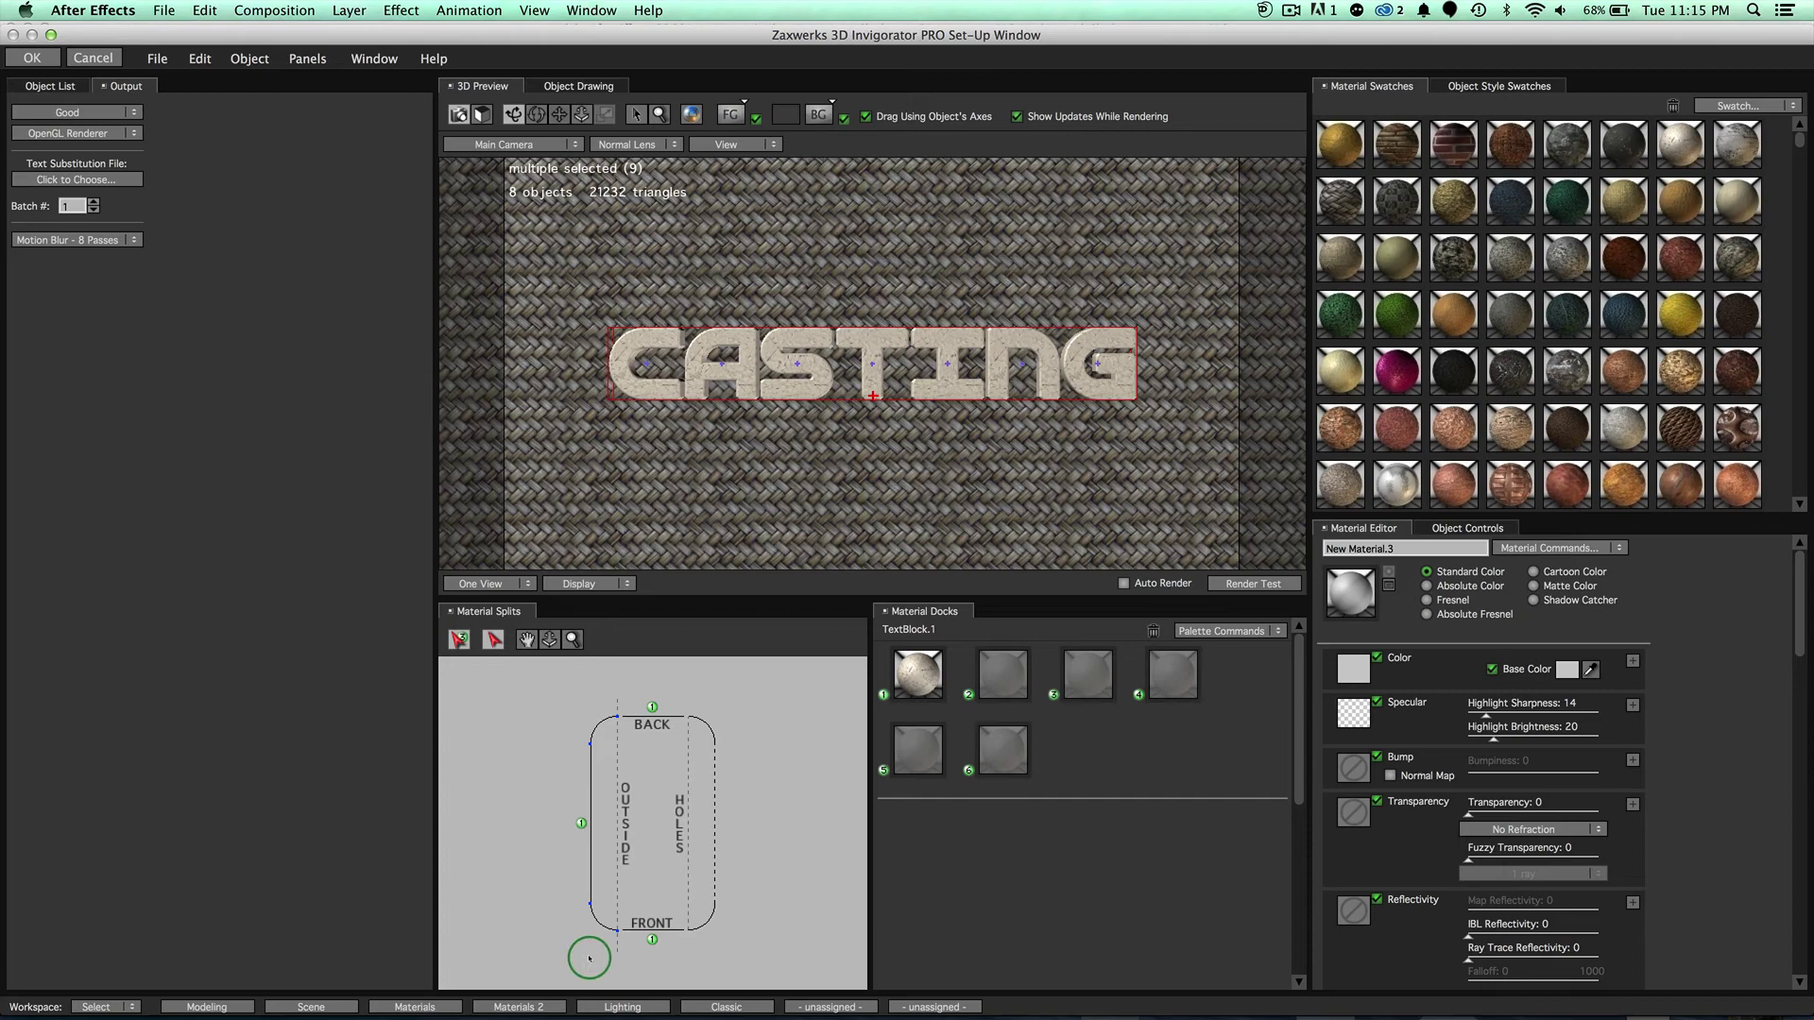
Switch to the Lighting workspace and bring up the lighting rig presets.
{"action": "left_click", "coordinate": [625, 1007]}
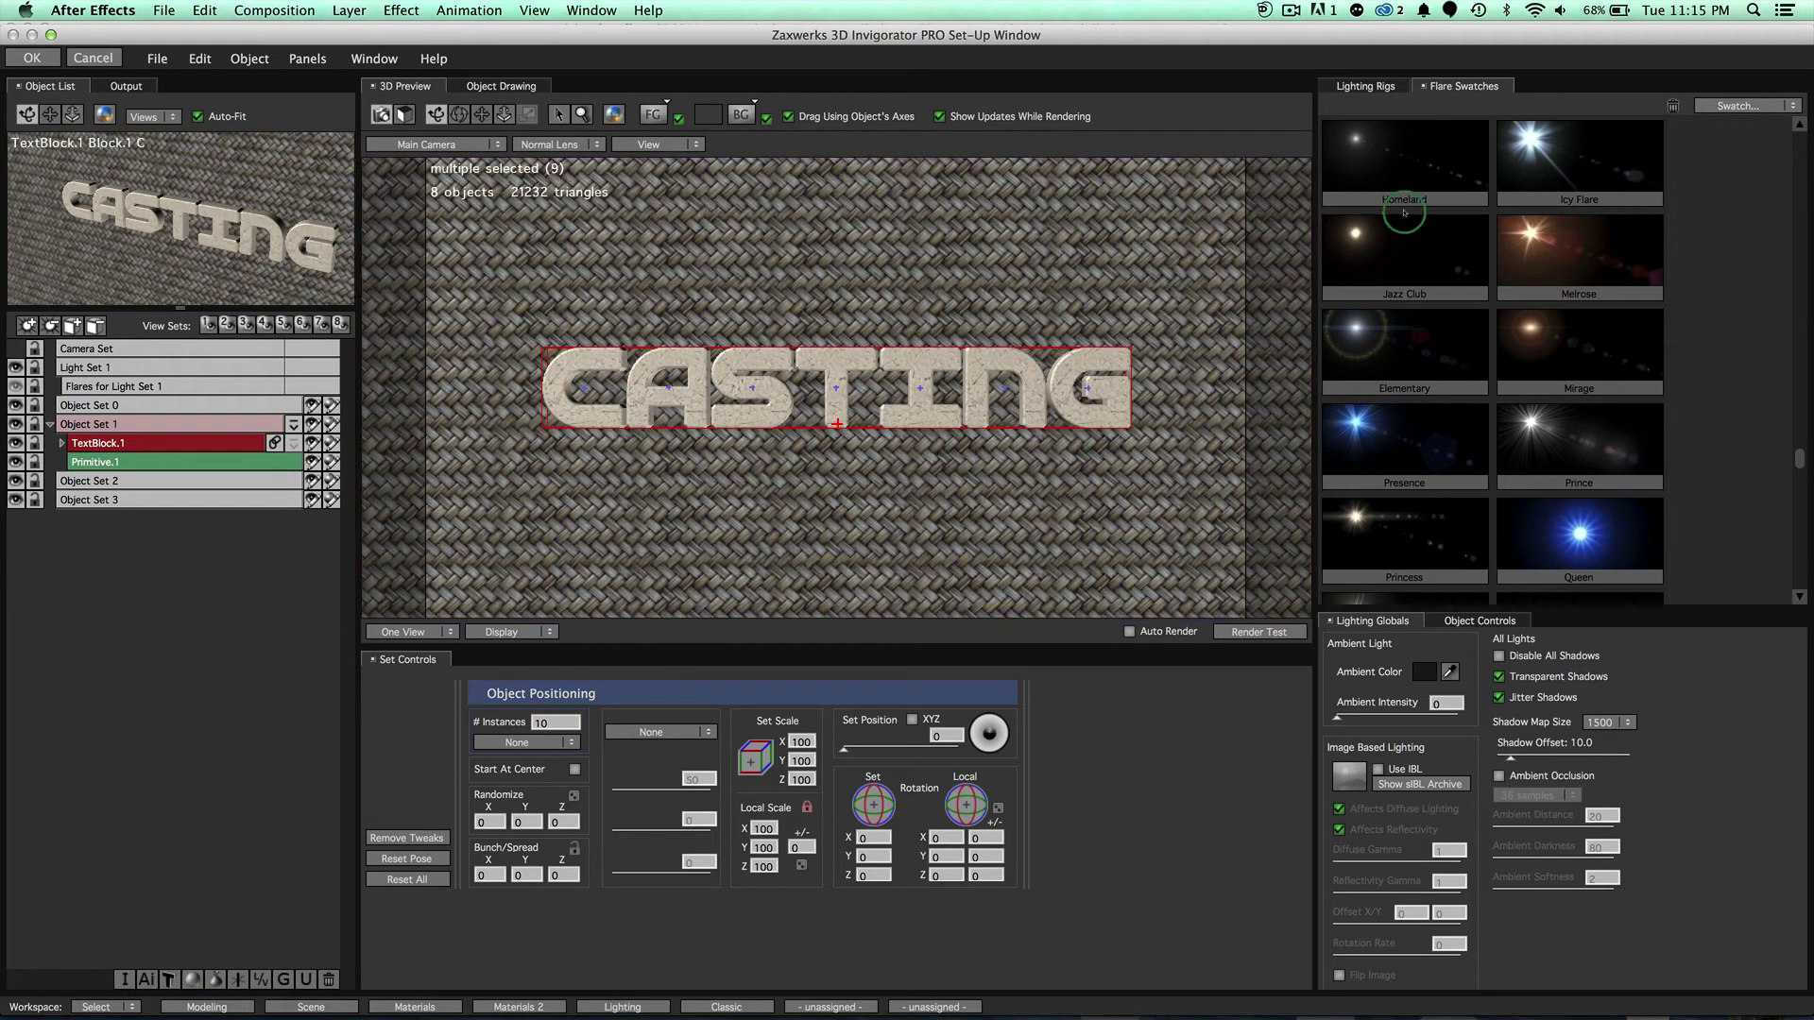
{"action": "left_click", "coordinate": [1362, 88]}
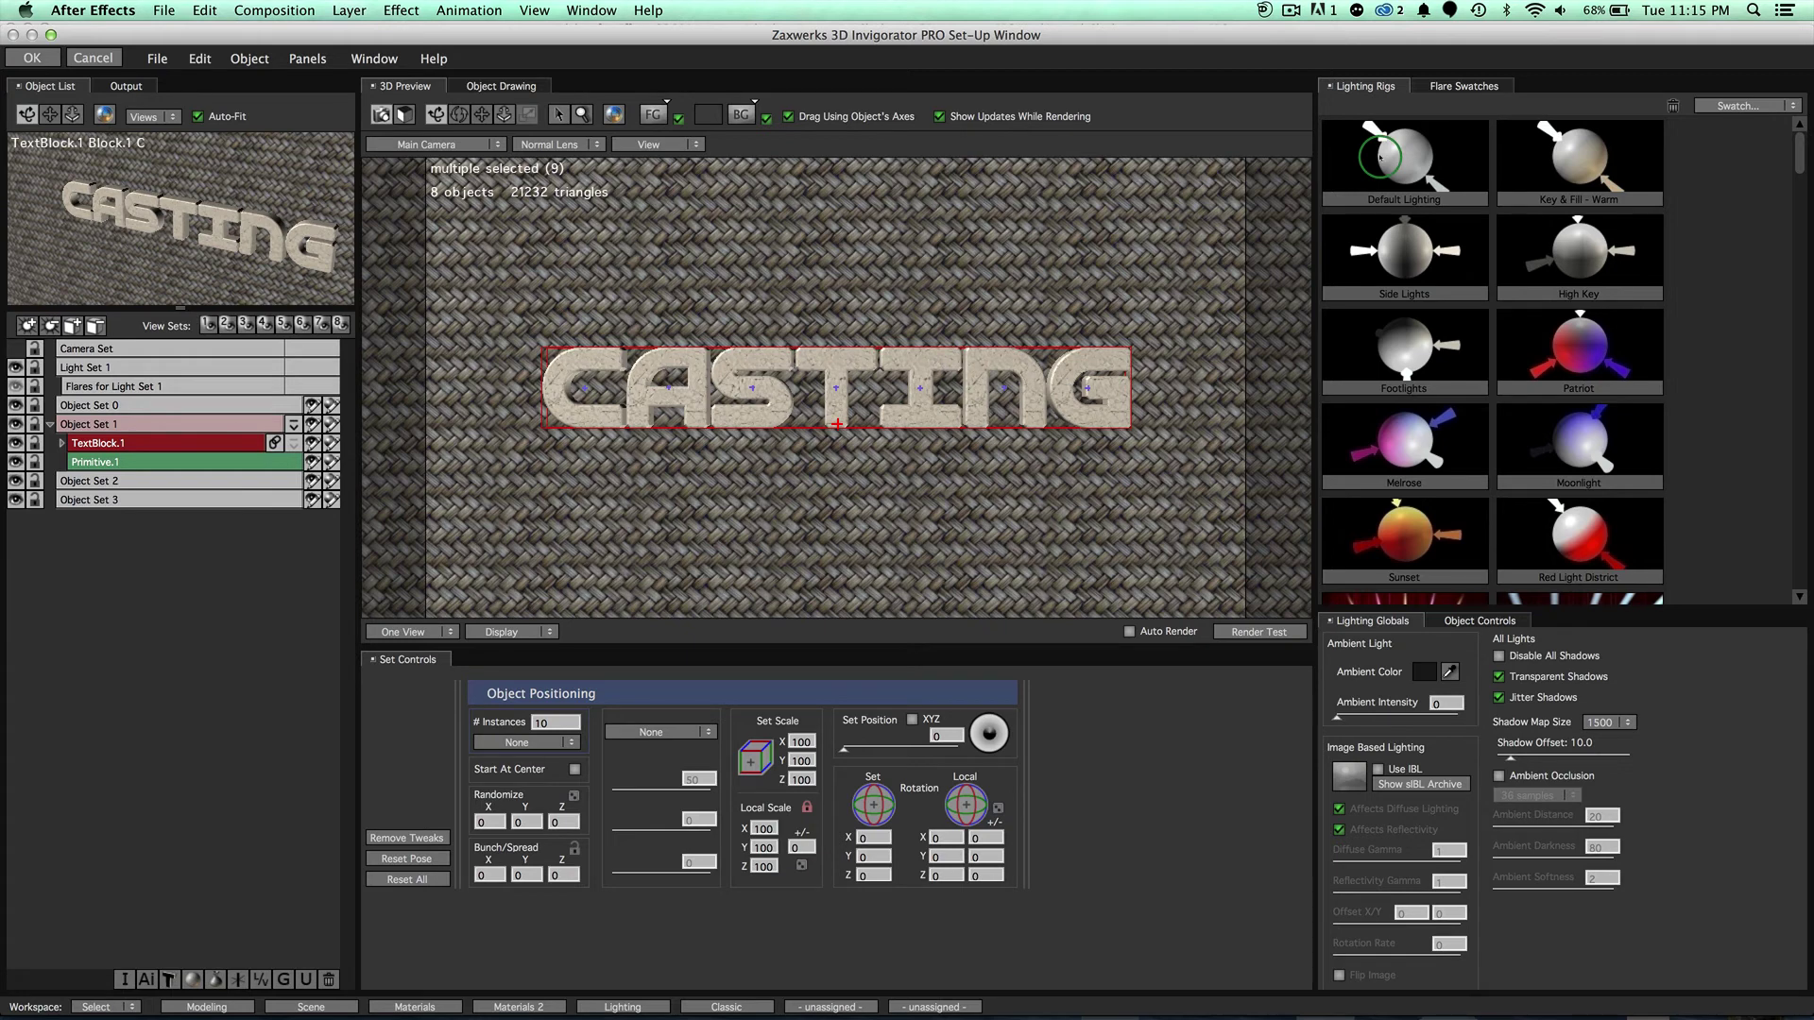
{"action": "left_click_drag", "start_coordinate": [1379, 156], "coordinate": [879, 348]}
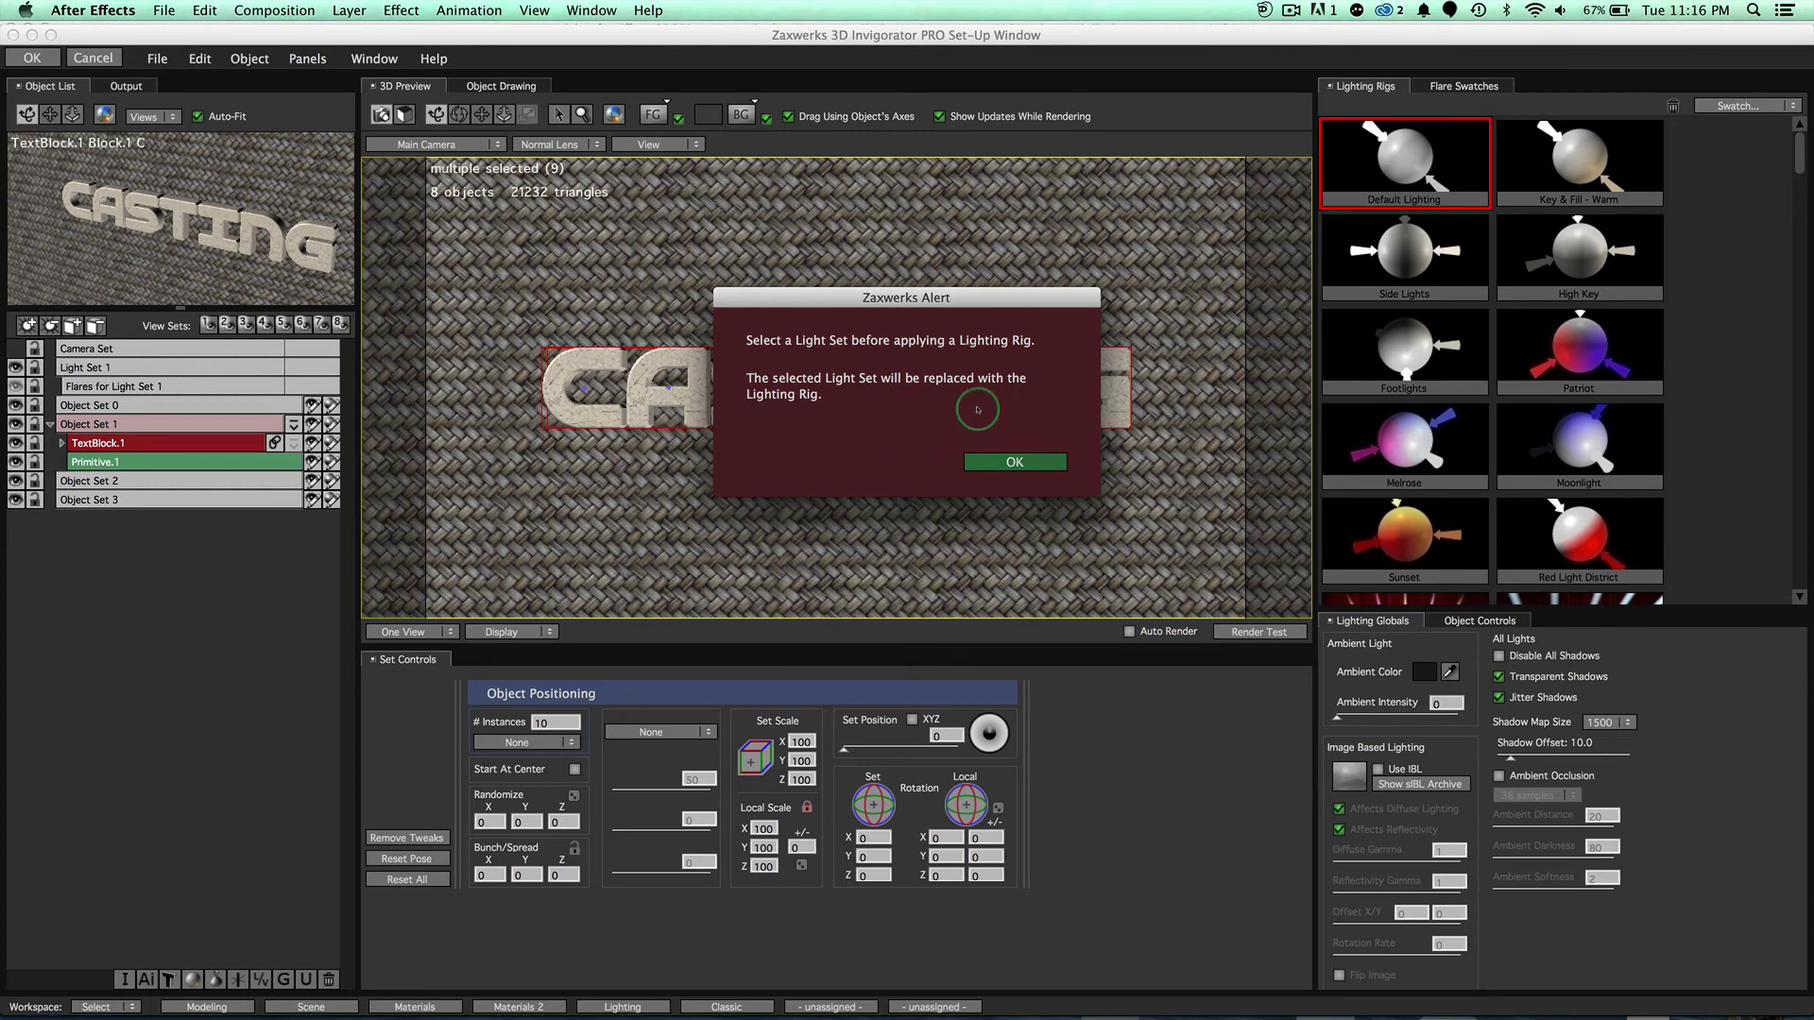
{"action": "left_click", "coordinate": [1011, 460]}
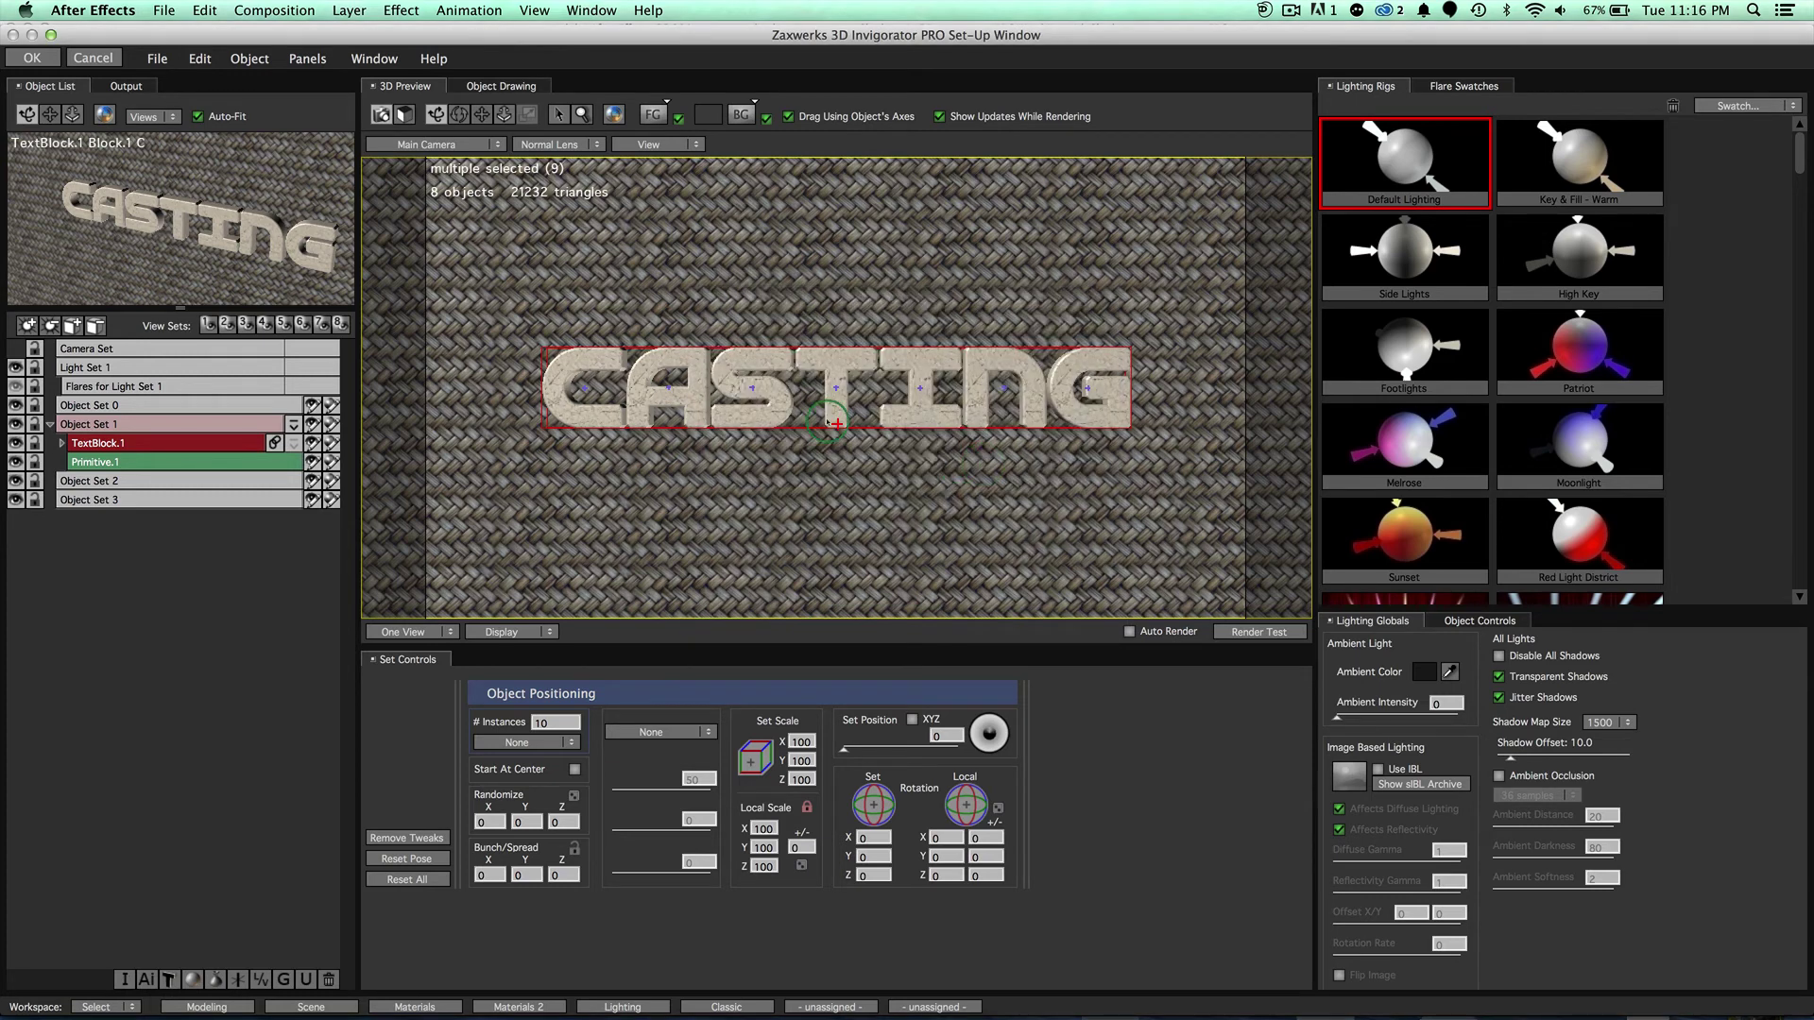
Replace Light Set 1 with the Default Lighting rig and select Light.1.
{"action": "left_click", "coordinate": [131, 368]}
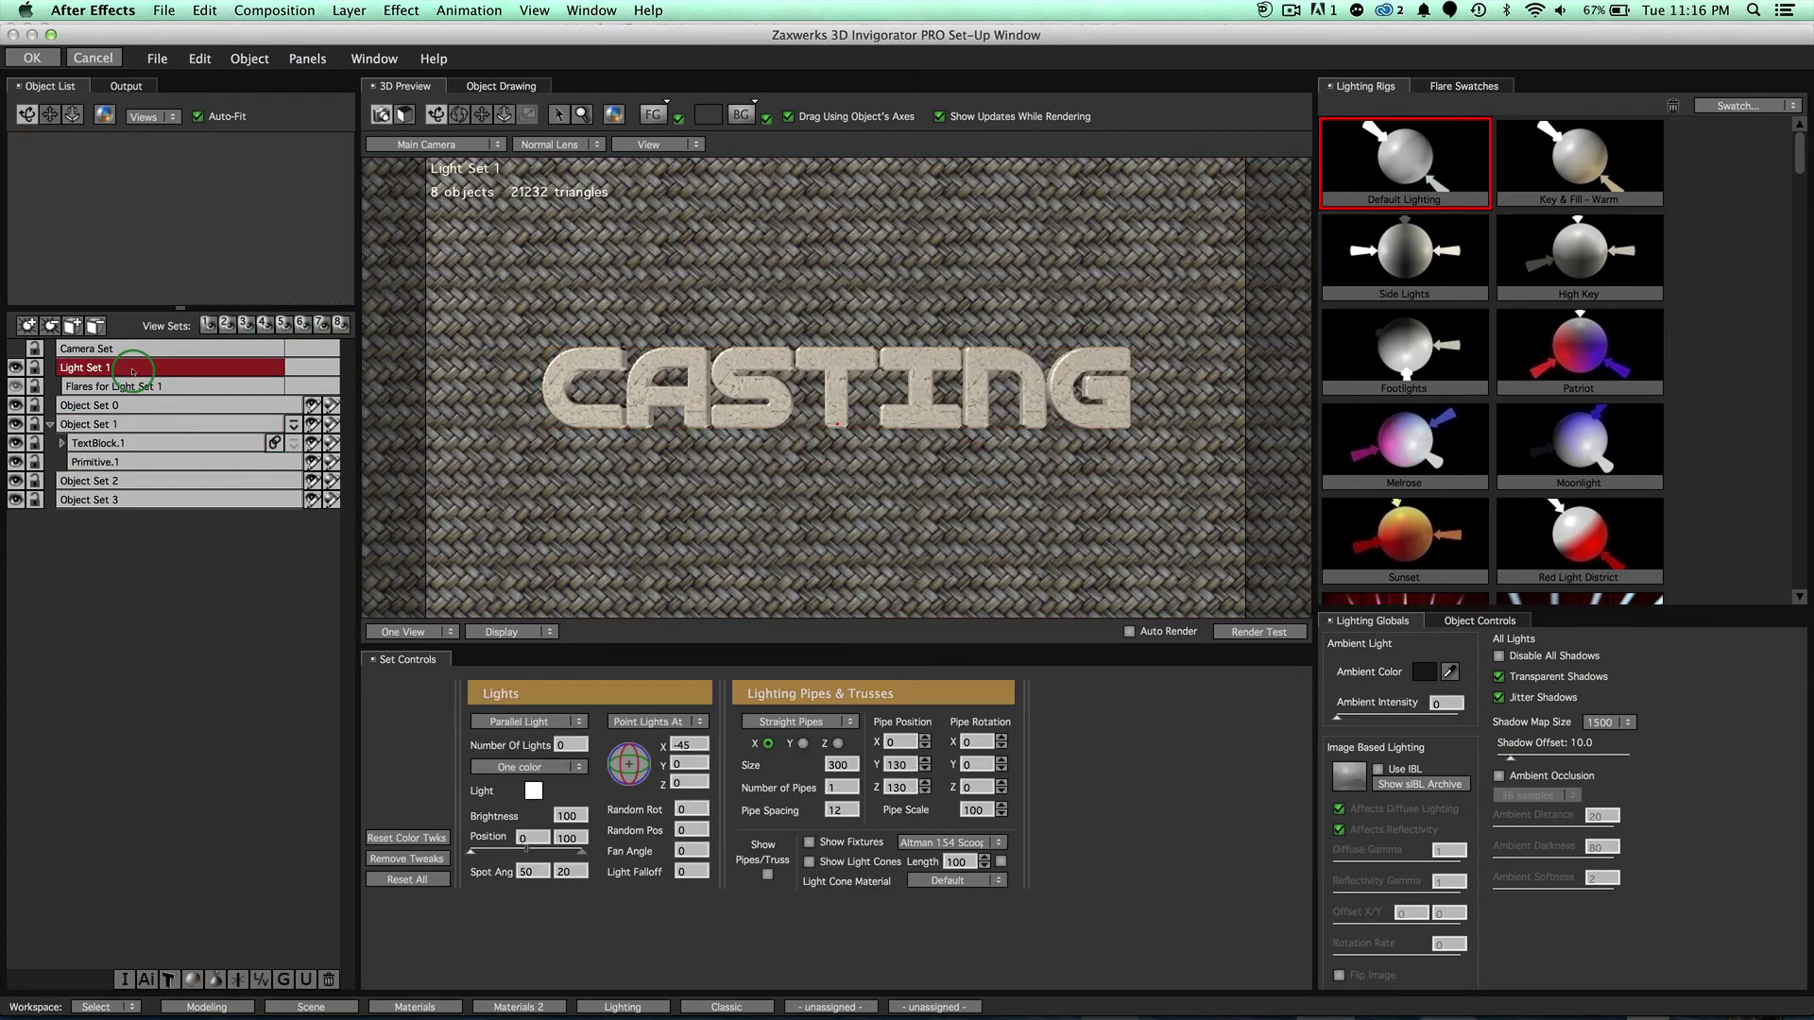
{"action": "double_click", "coordinate": [1425, 161]}
{"action": "left_click", "coordinate": [1001, 465]}
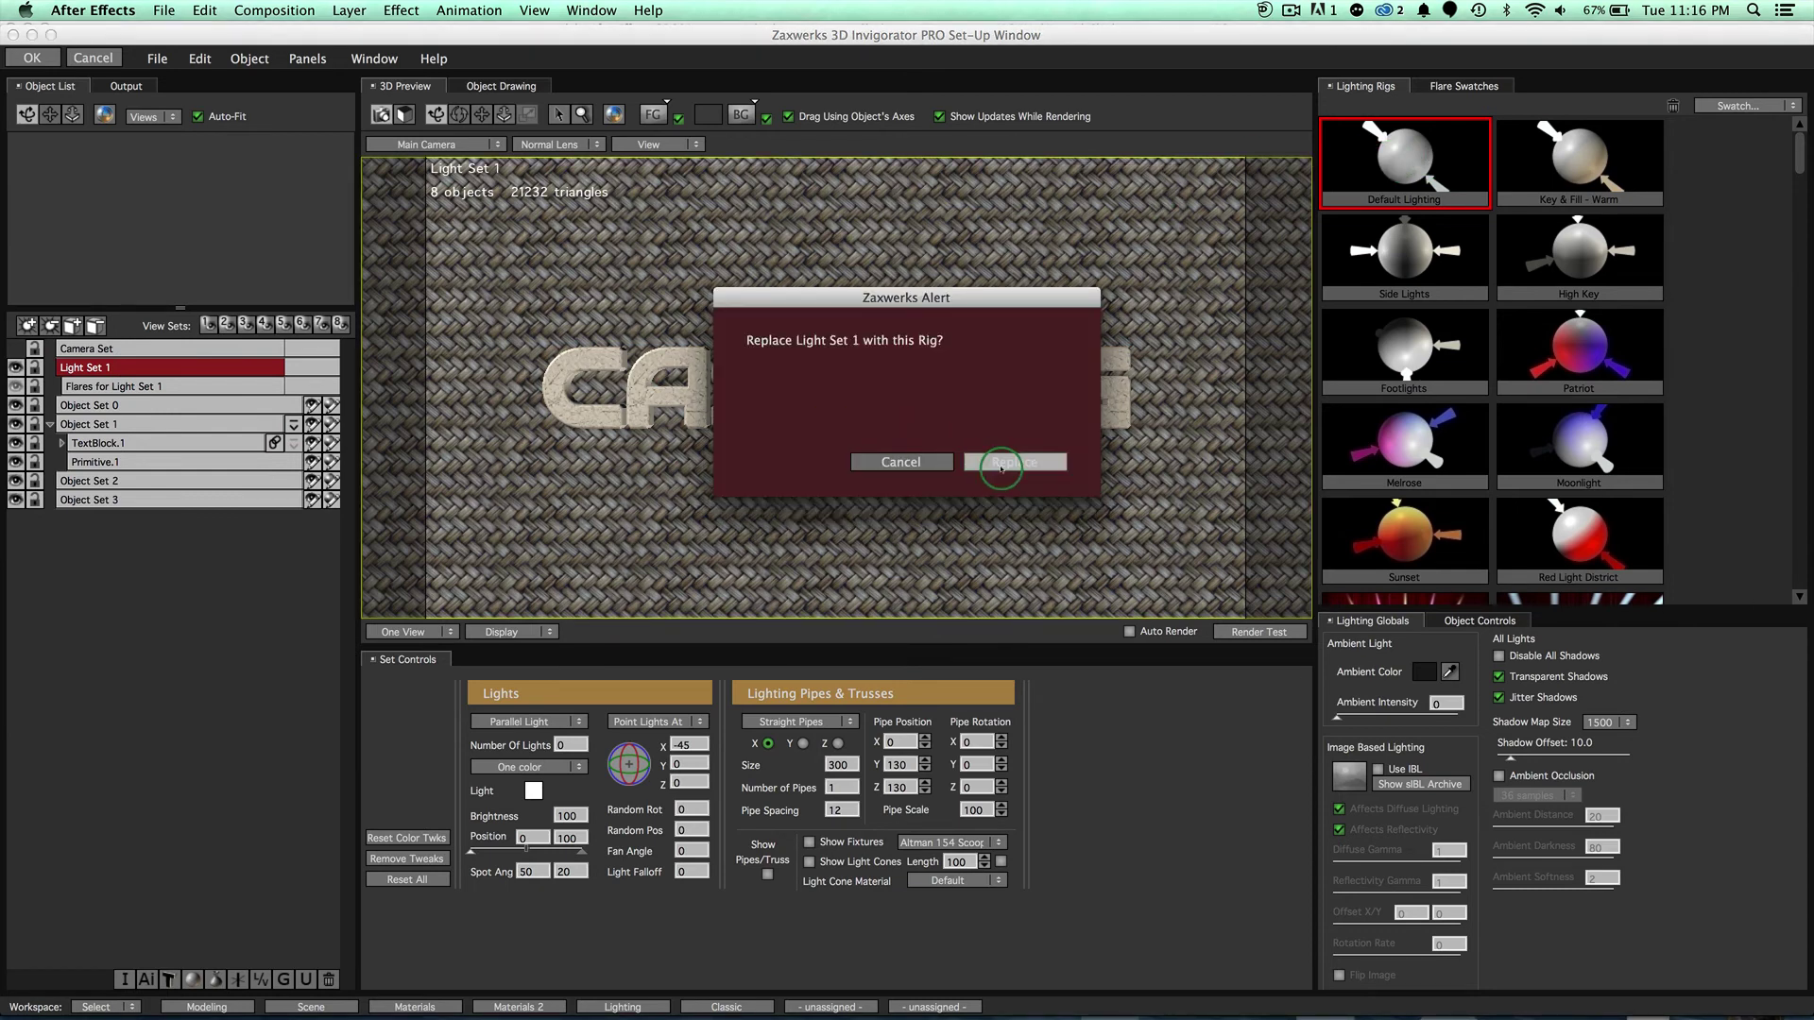
{"action": "left_click", "coordinate": [605, 414]}
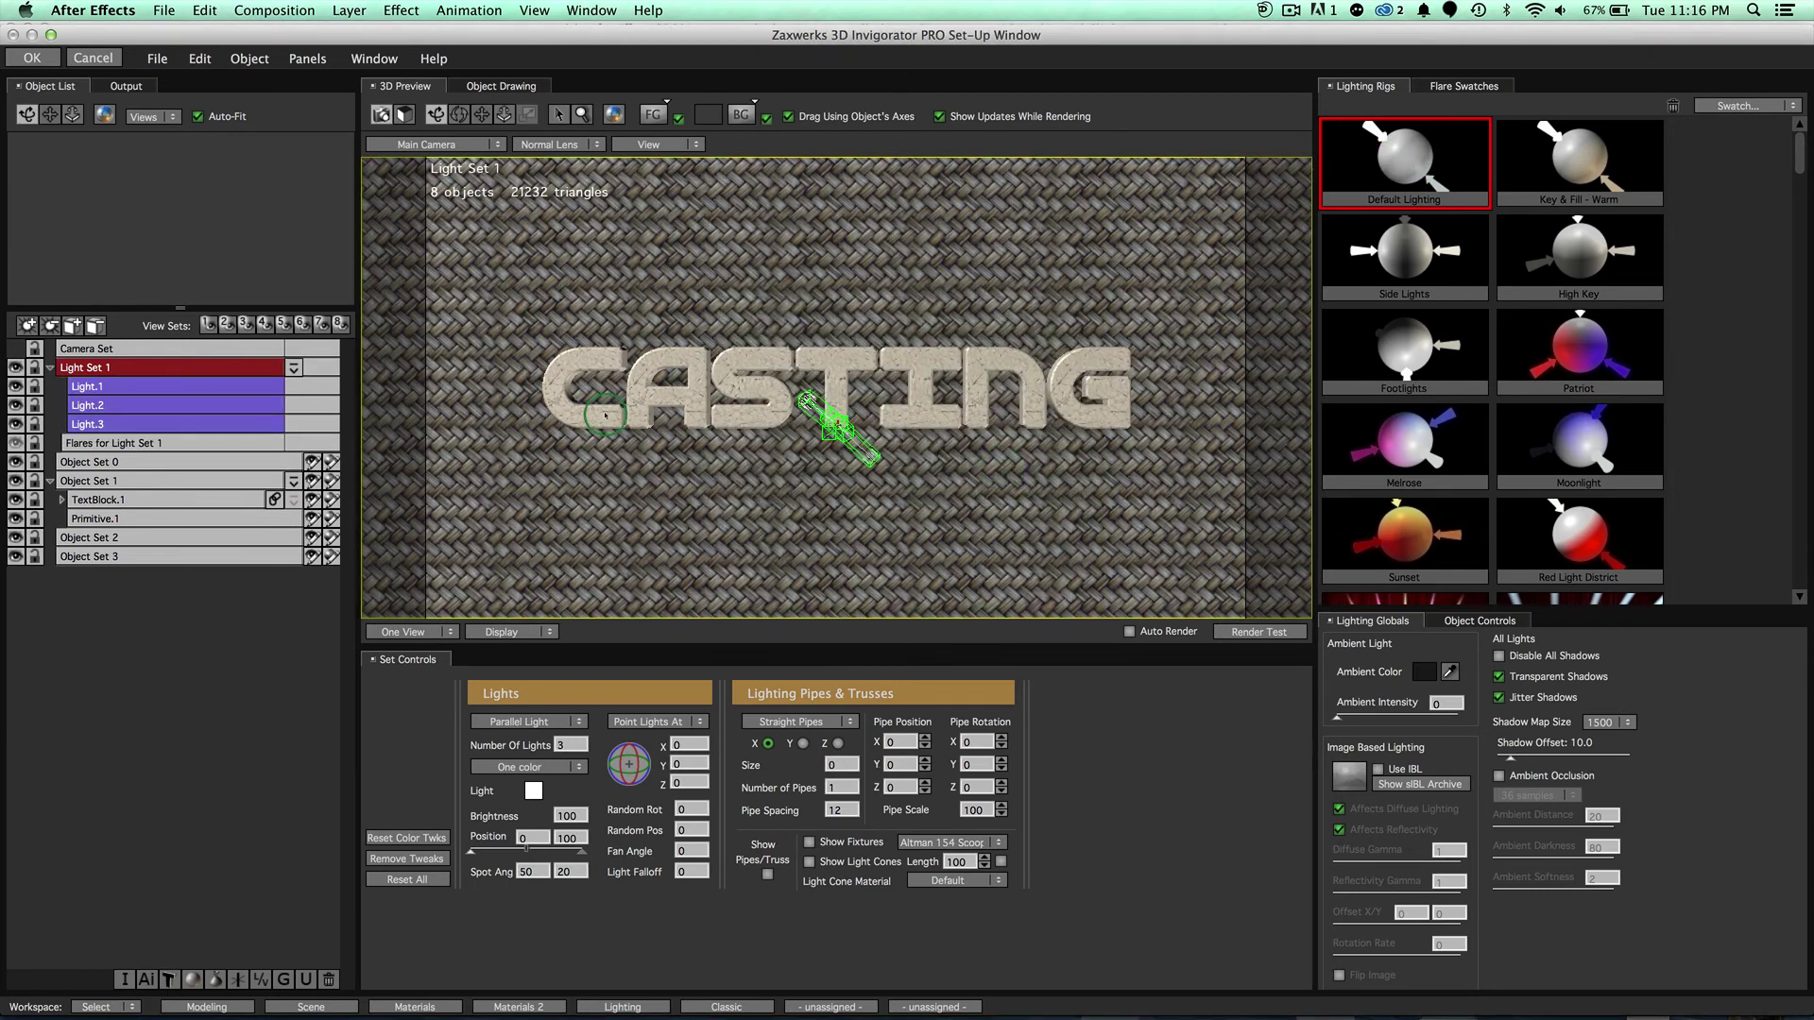
{"action": "left_click_drag", "start_coordinate": [604, 414], "coordinate": [3, 312]}
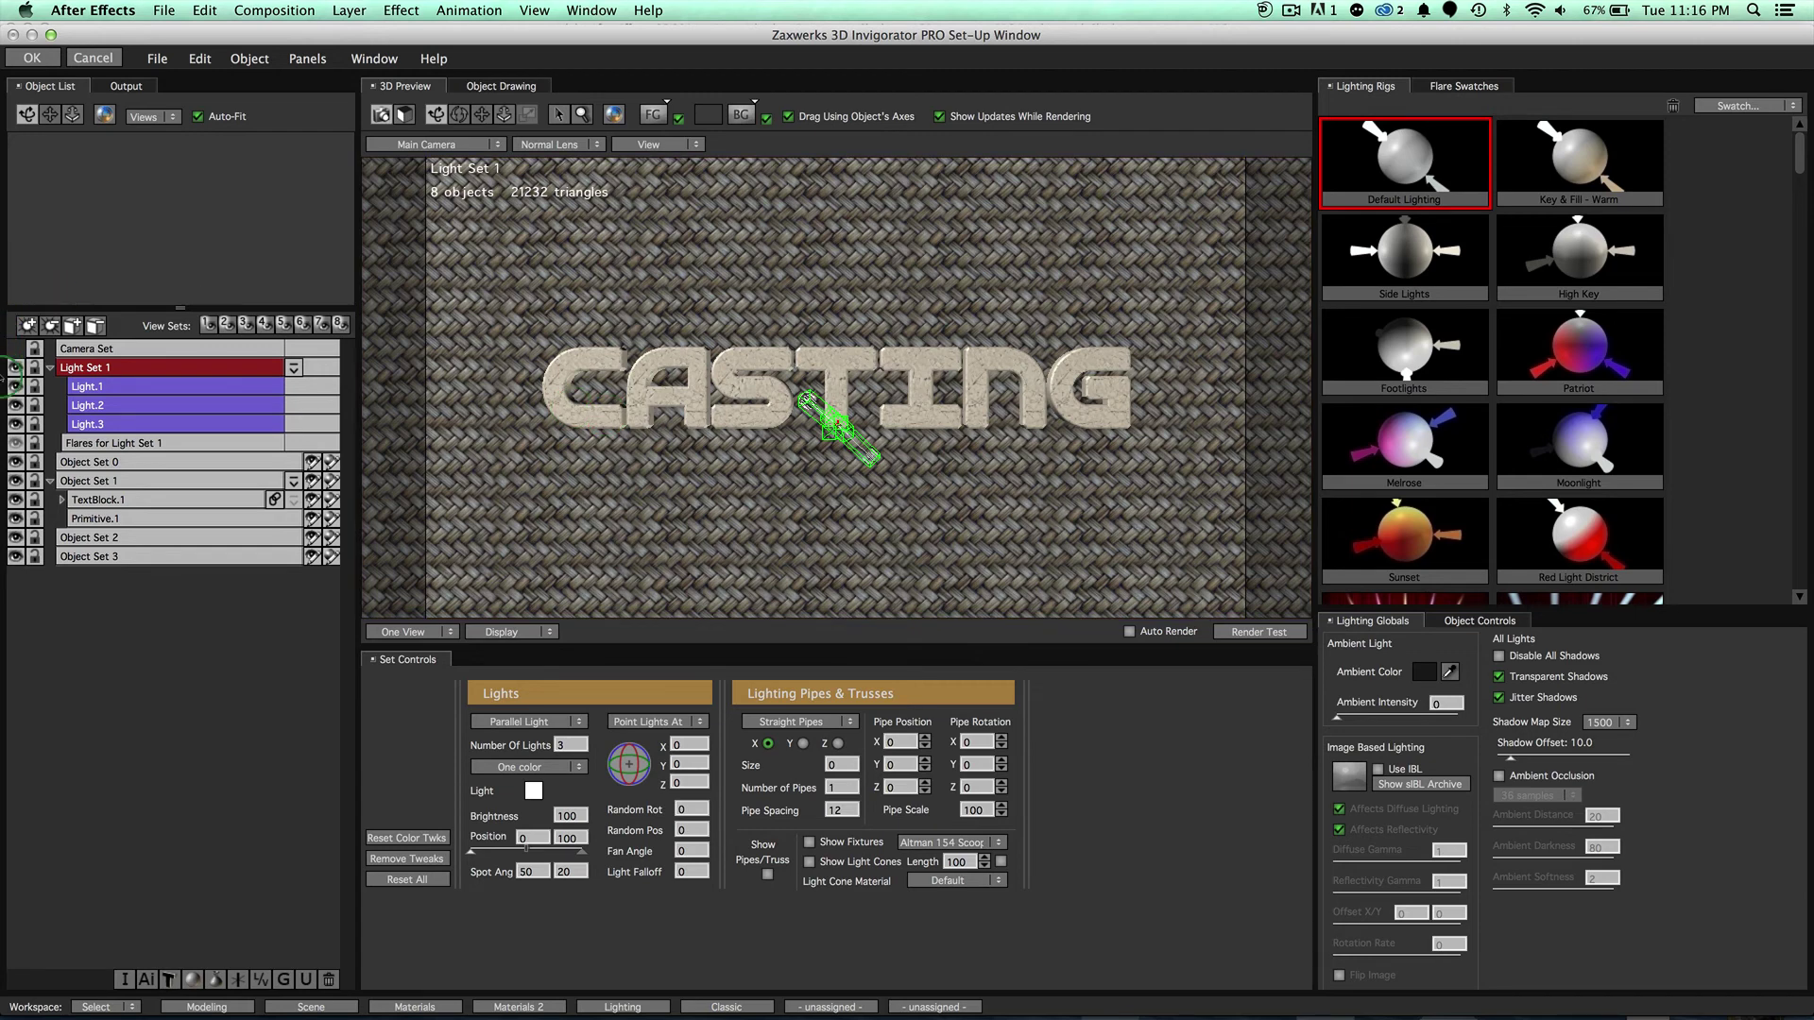
{"action": "left_click", "coordinate": [158, 390]}
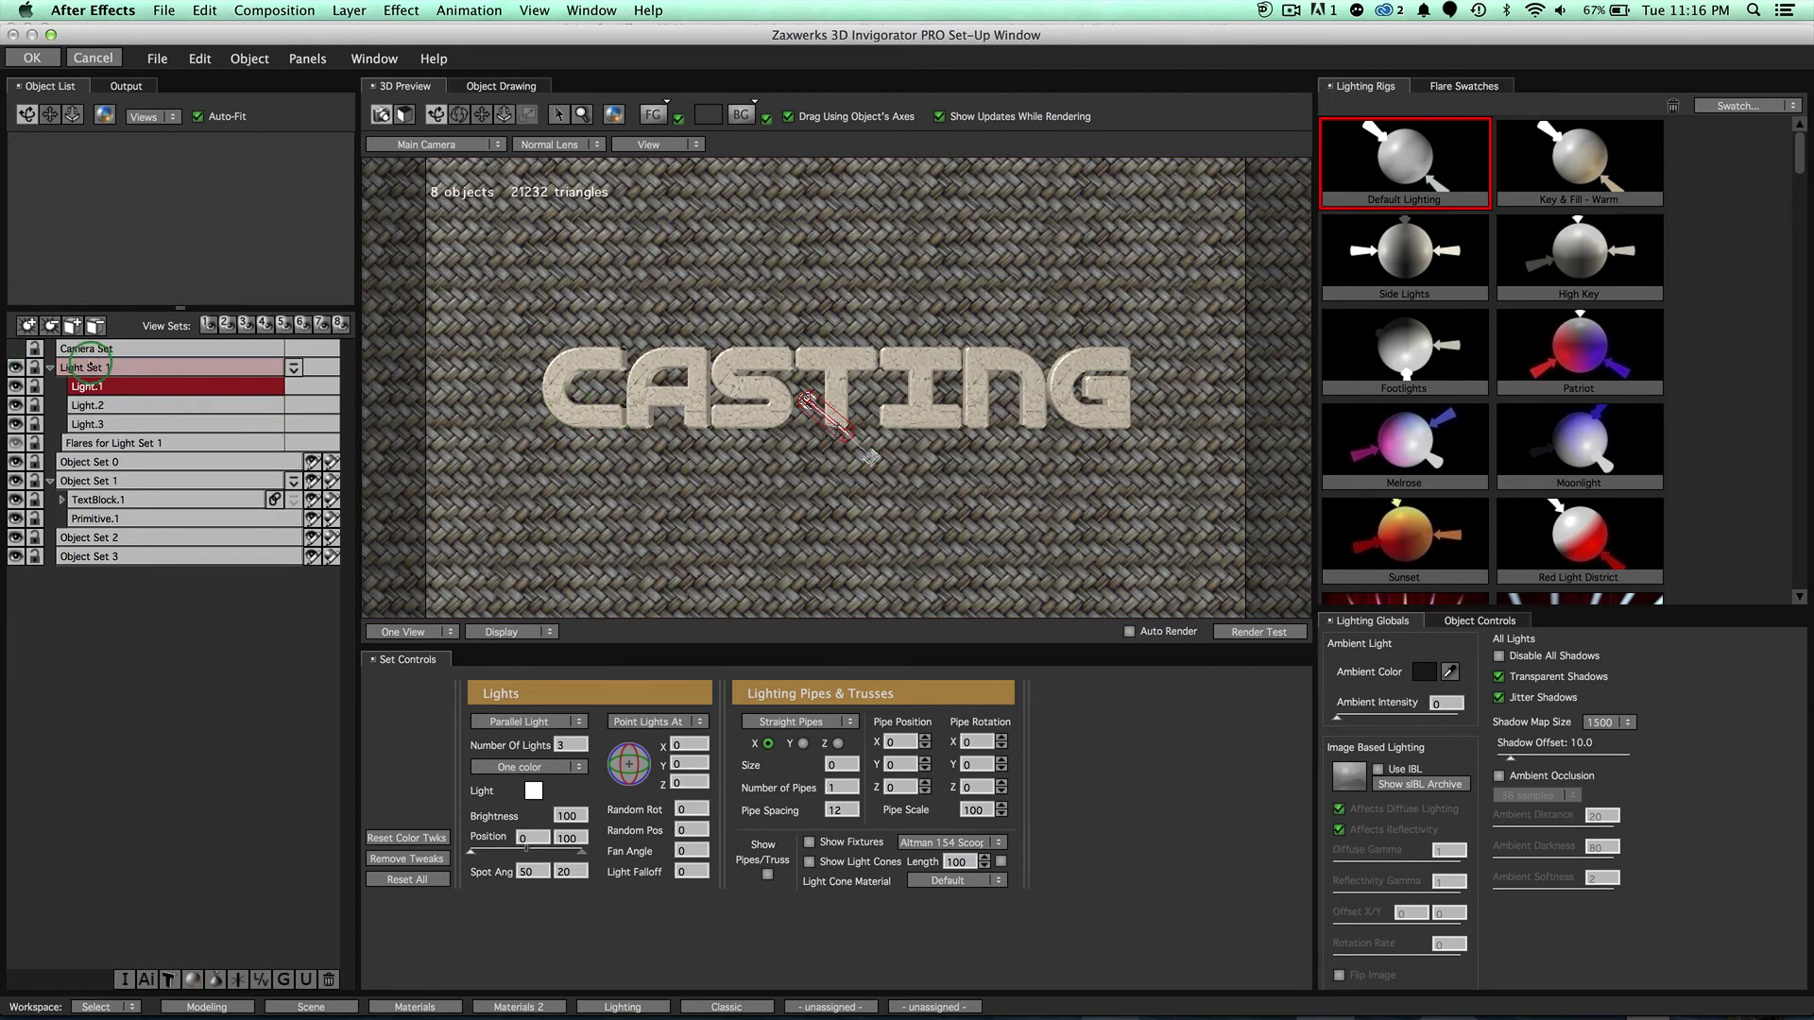
Add Light Set 2 with one light, Light.4, and turn off its Casts Light option.
{"action": "left_click", "coordinate": [28, 325]}
{"action": "left_click", "coordinate": [114, 468]}
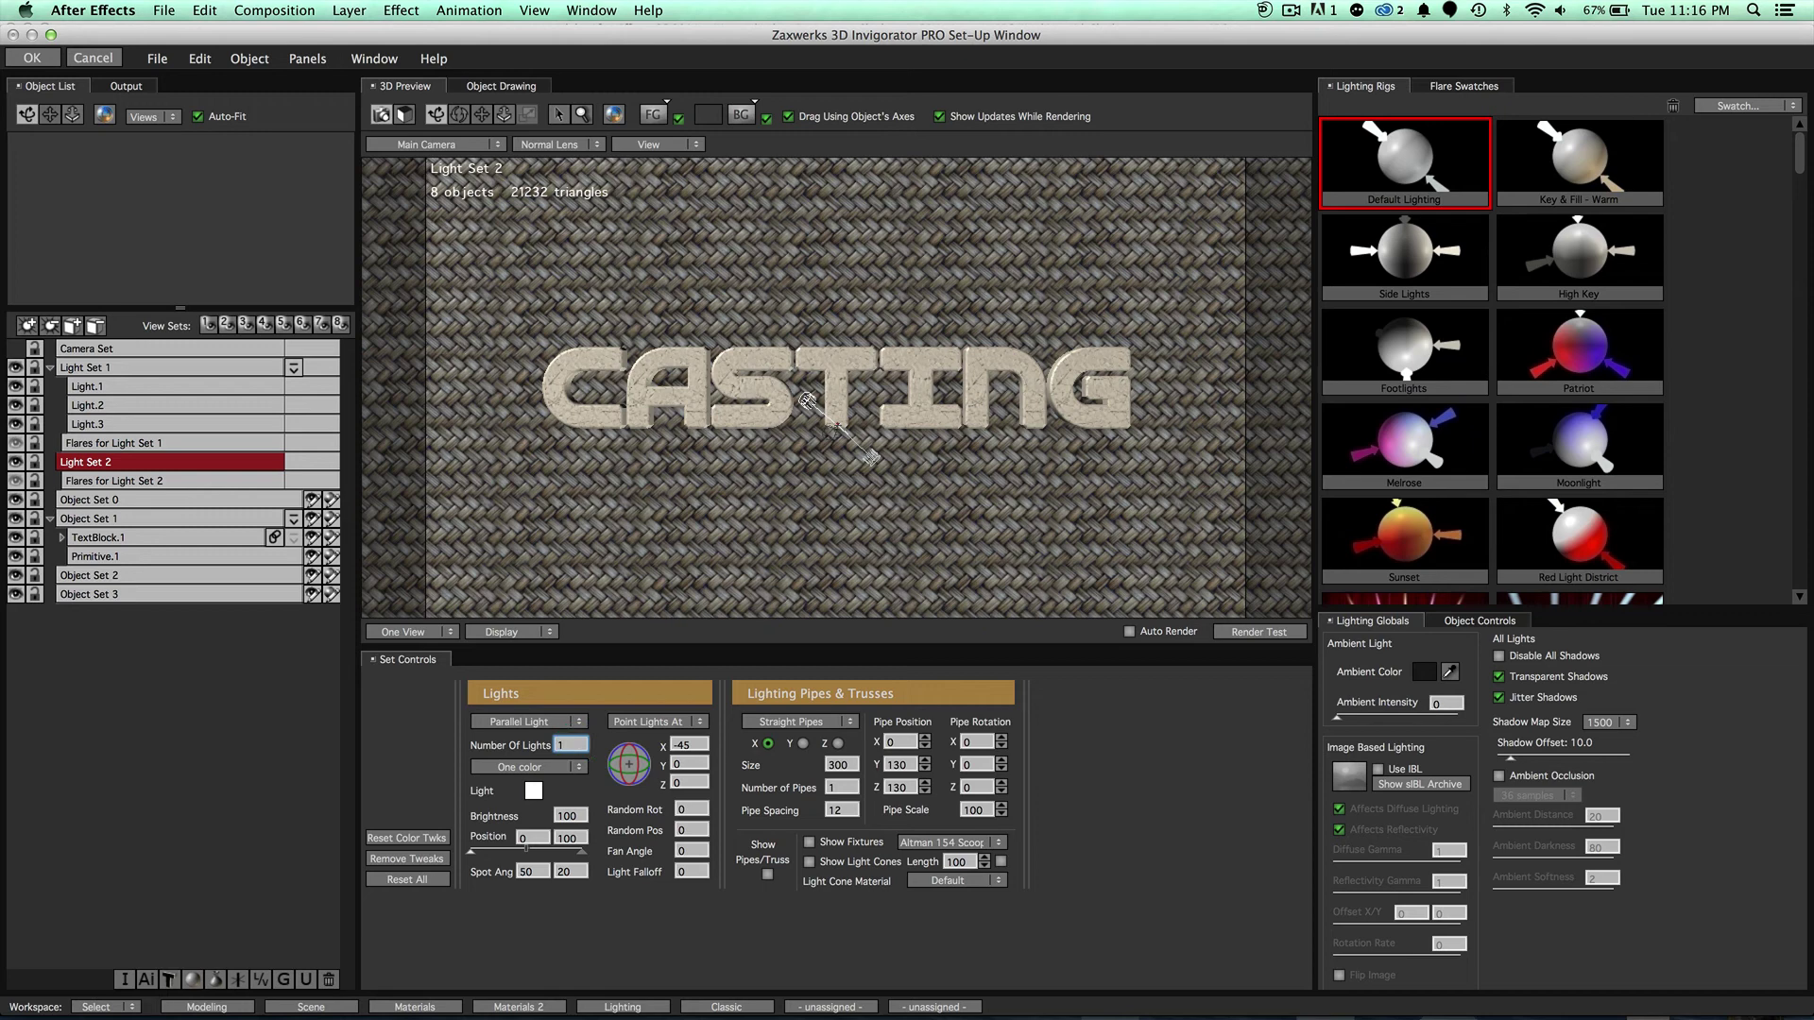
{"action": "key", "text": "Return"}
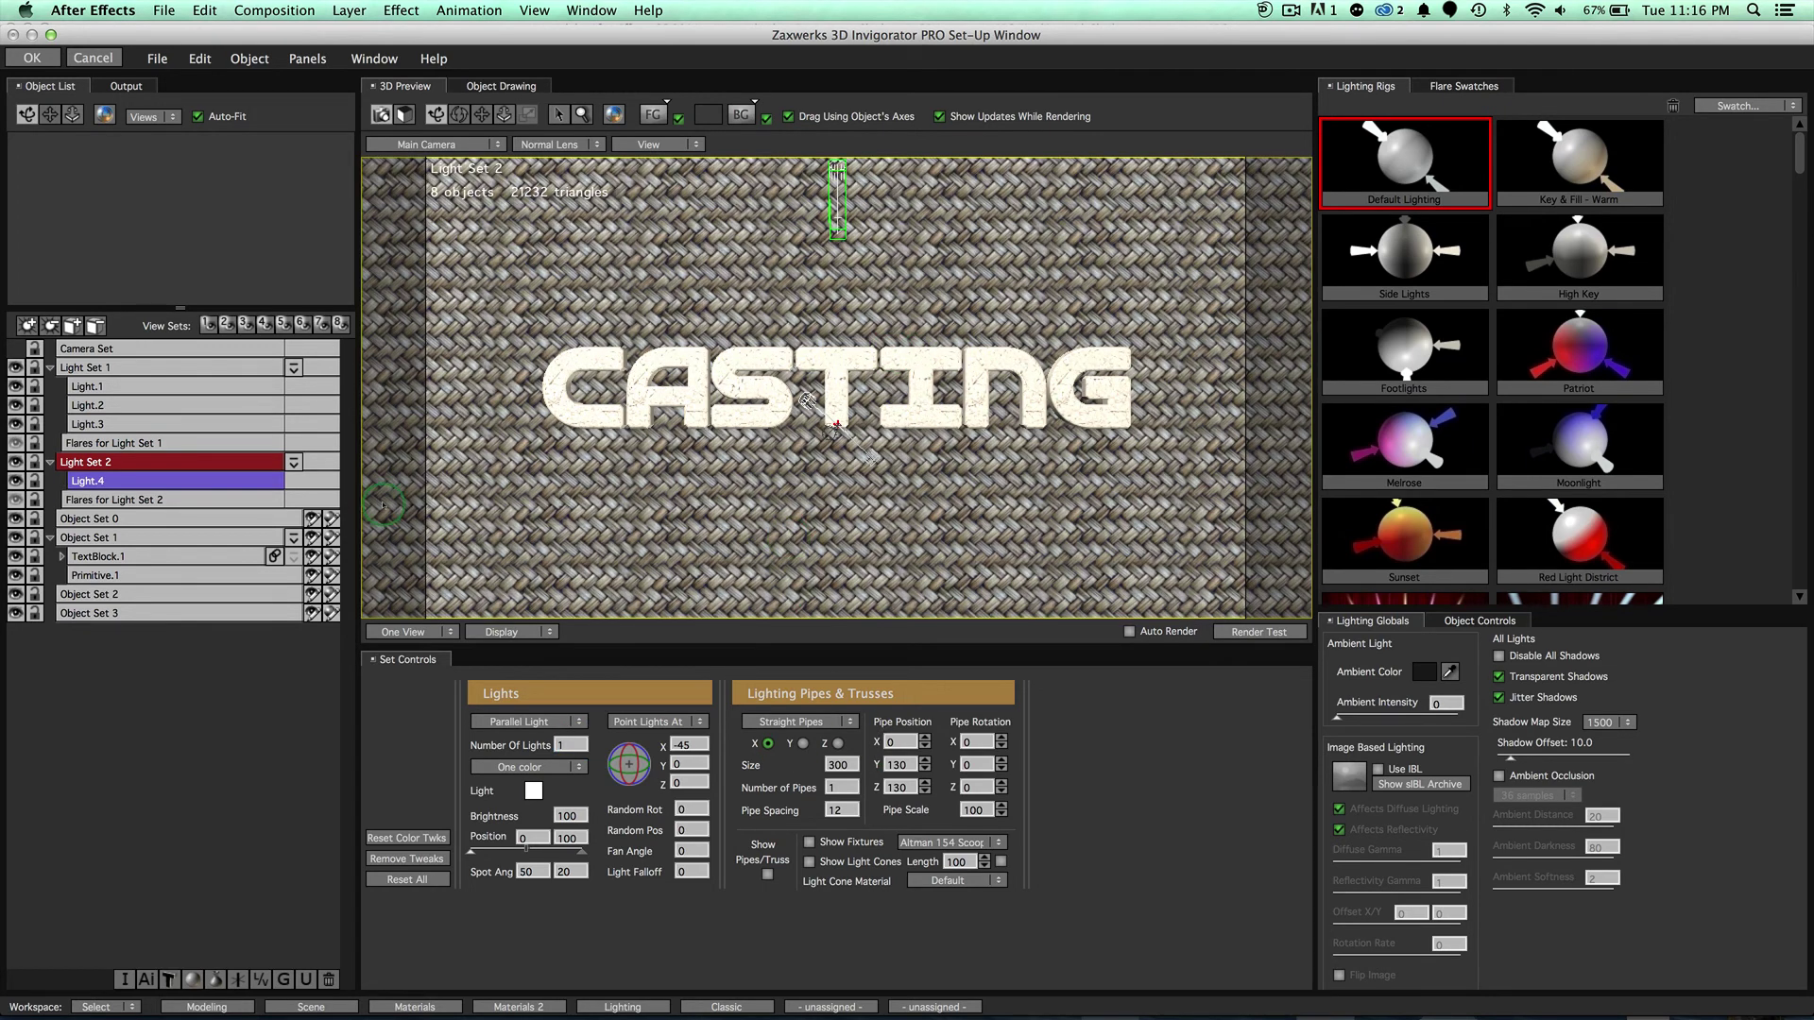
{"action": "left_click", "coordinate": [168, 483]}
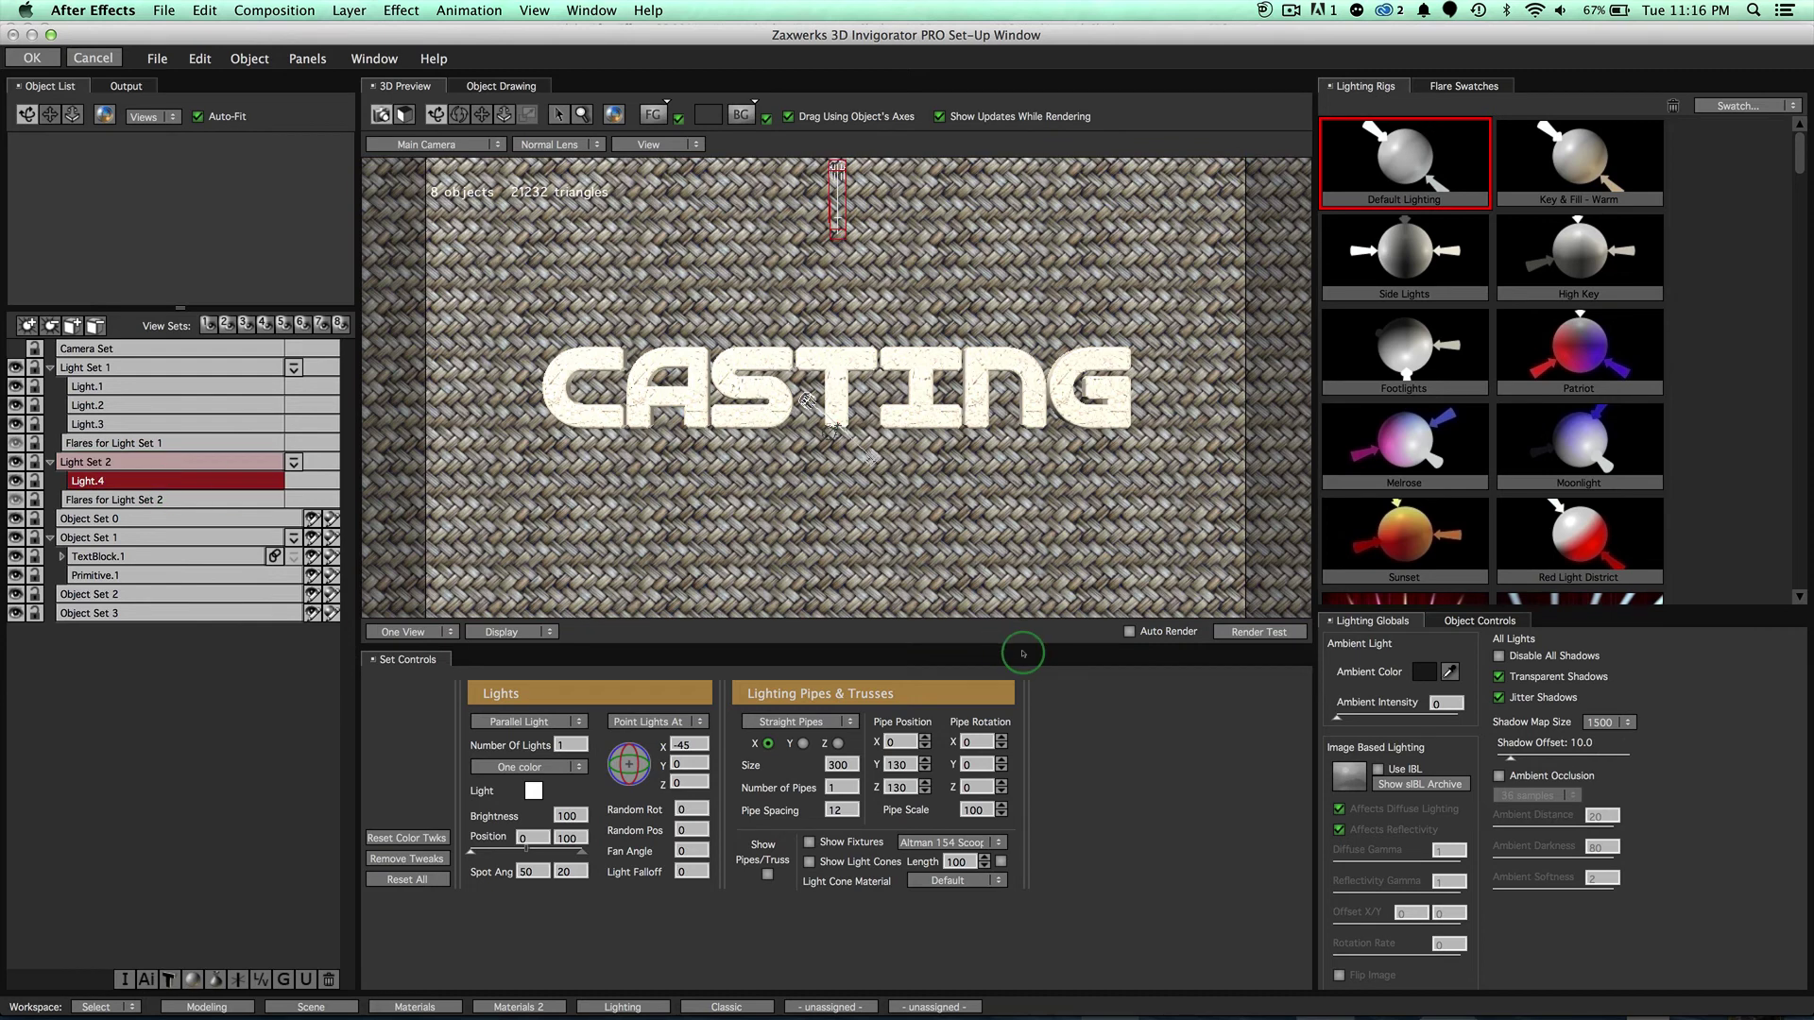
{"action": "left_click", "coordinate": [1480, 620]}
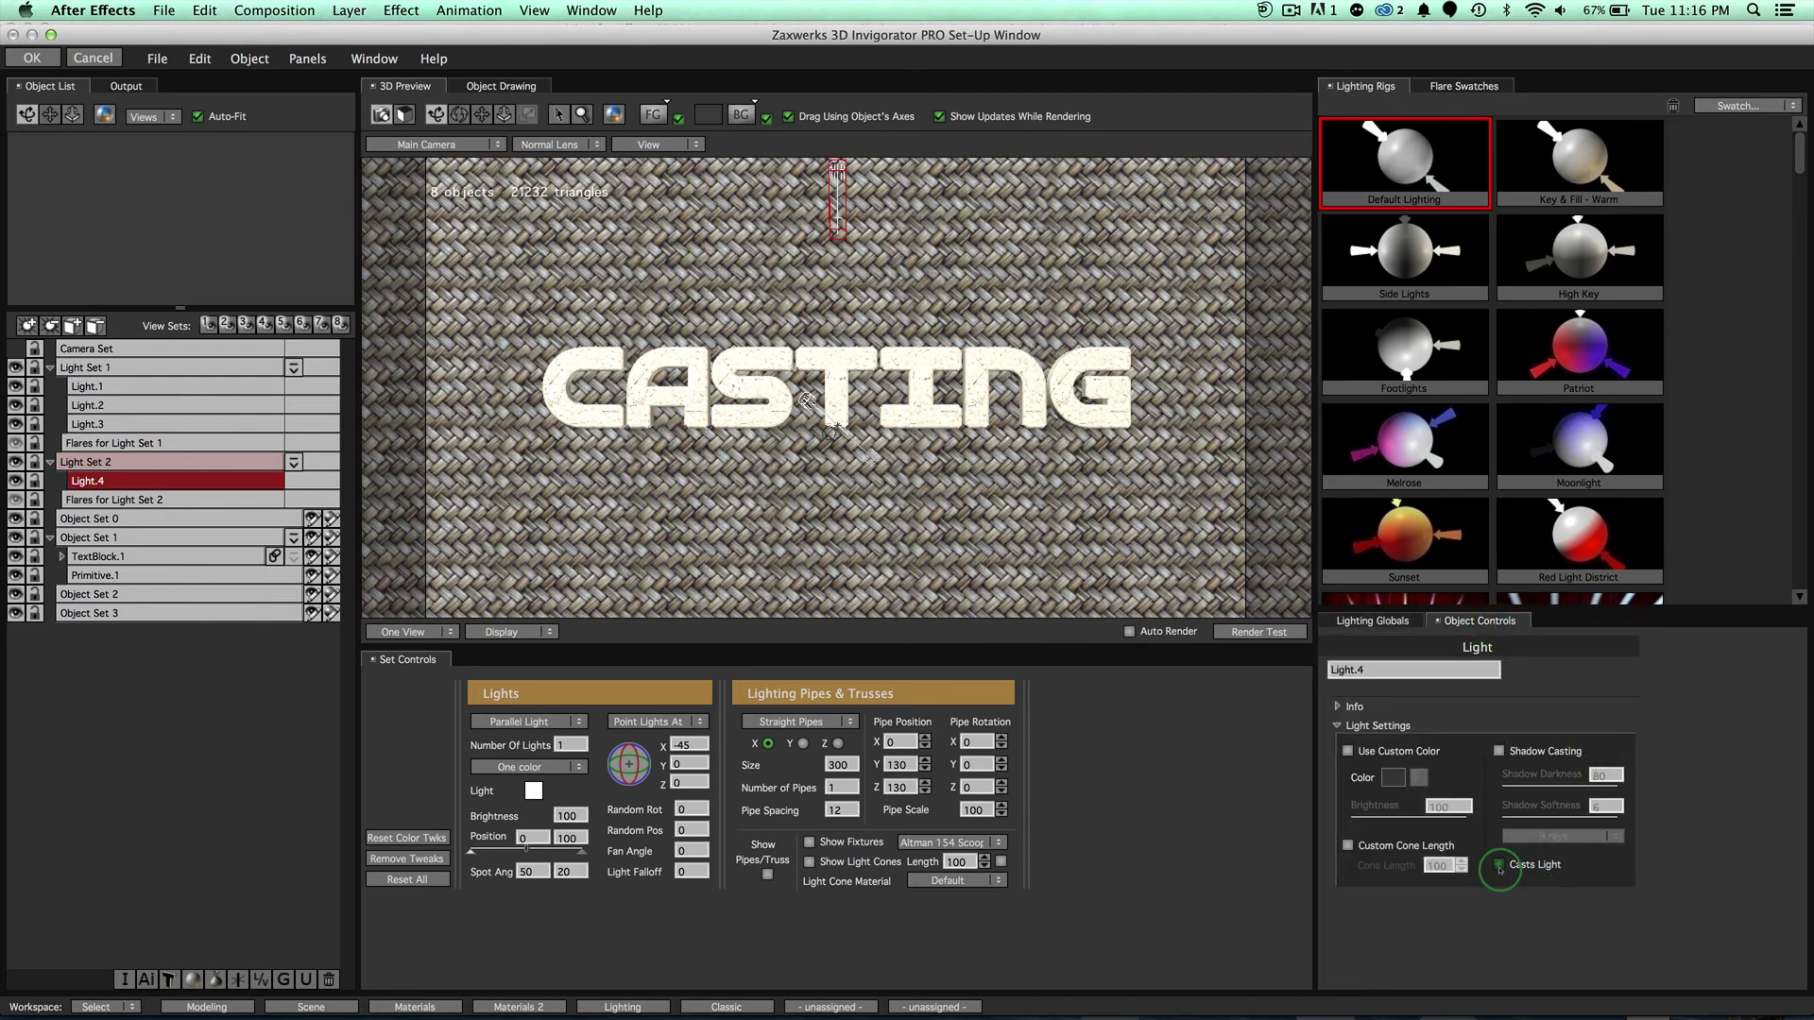
{"action": "left_click", "coordinate": [1498, 864]}
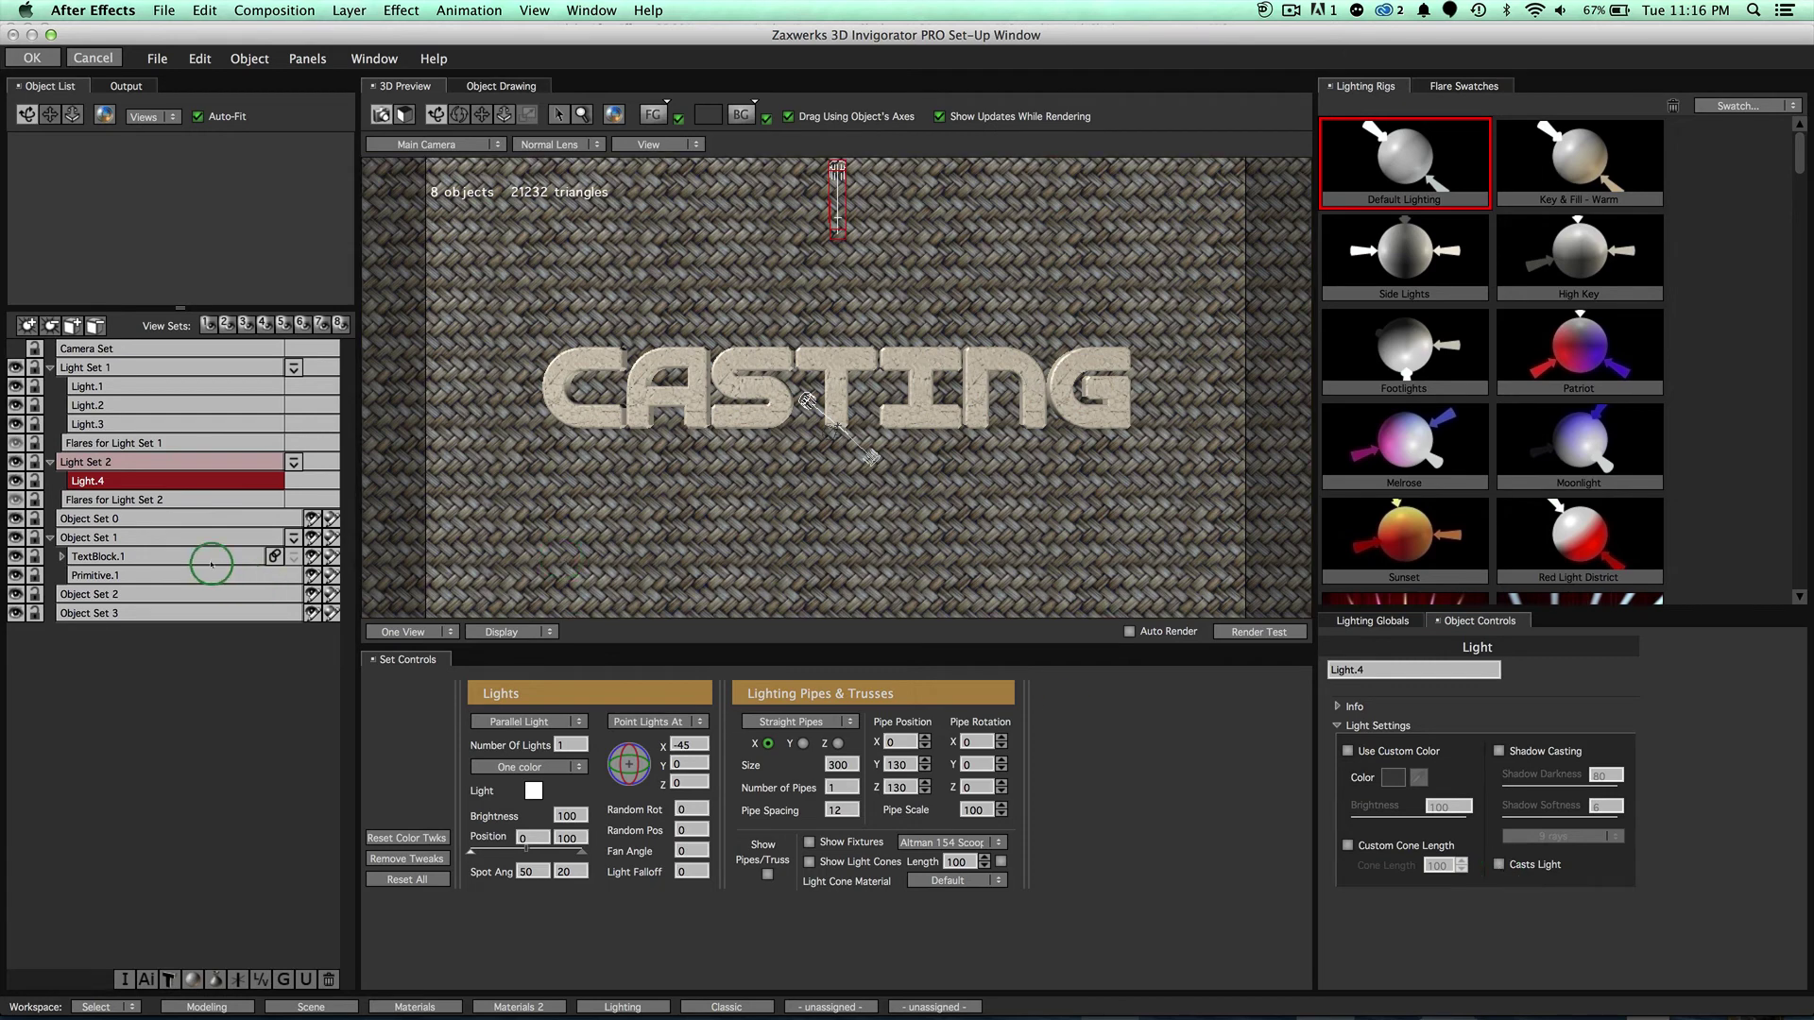
{"action": "left_click", "coordinate": [16, 462]}
{"action": "left_click", "coordinate": [16, 462]}
{"action": "left_click", "coordinate": [16, 462]}
{"action": "left_click", "coordinate": [16, 462]}
Turn on Shadow Casting for Light.4 and compare the render with Light Set 2 toggled.
{"action": "left_click", "coordinate": [1499, 751]}
{"action": "left_click", "coordinate": [267, 450]}
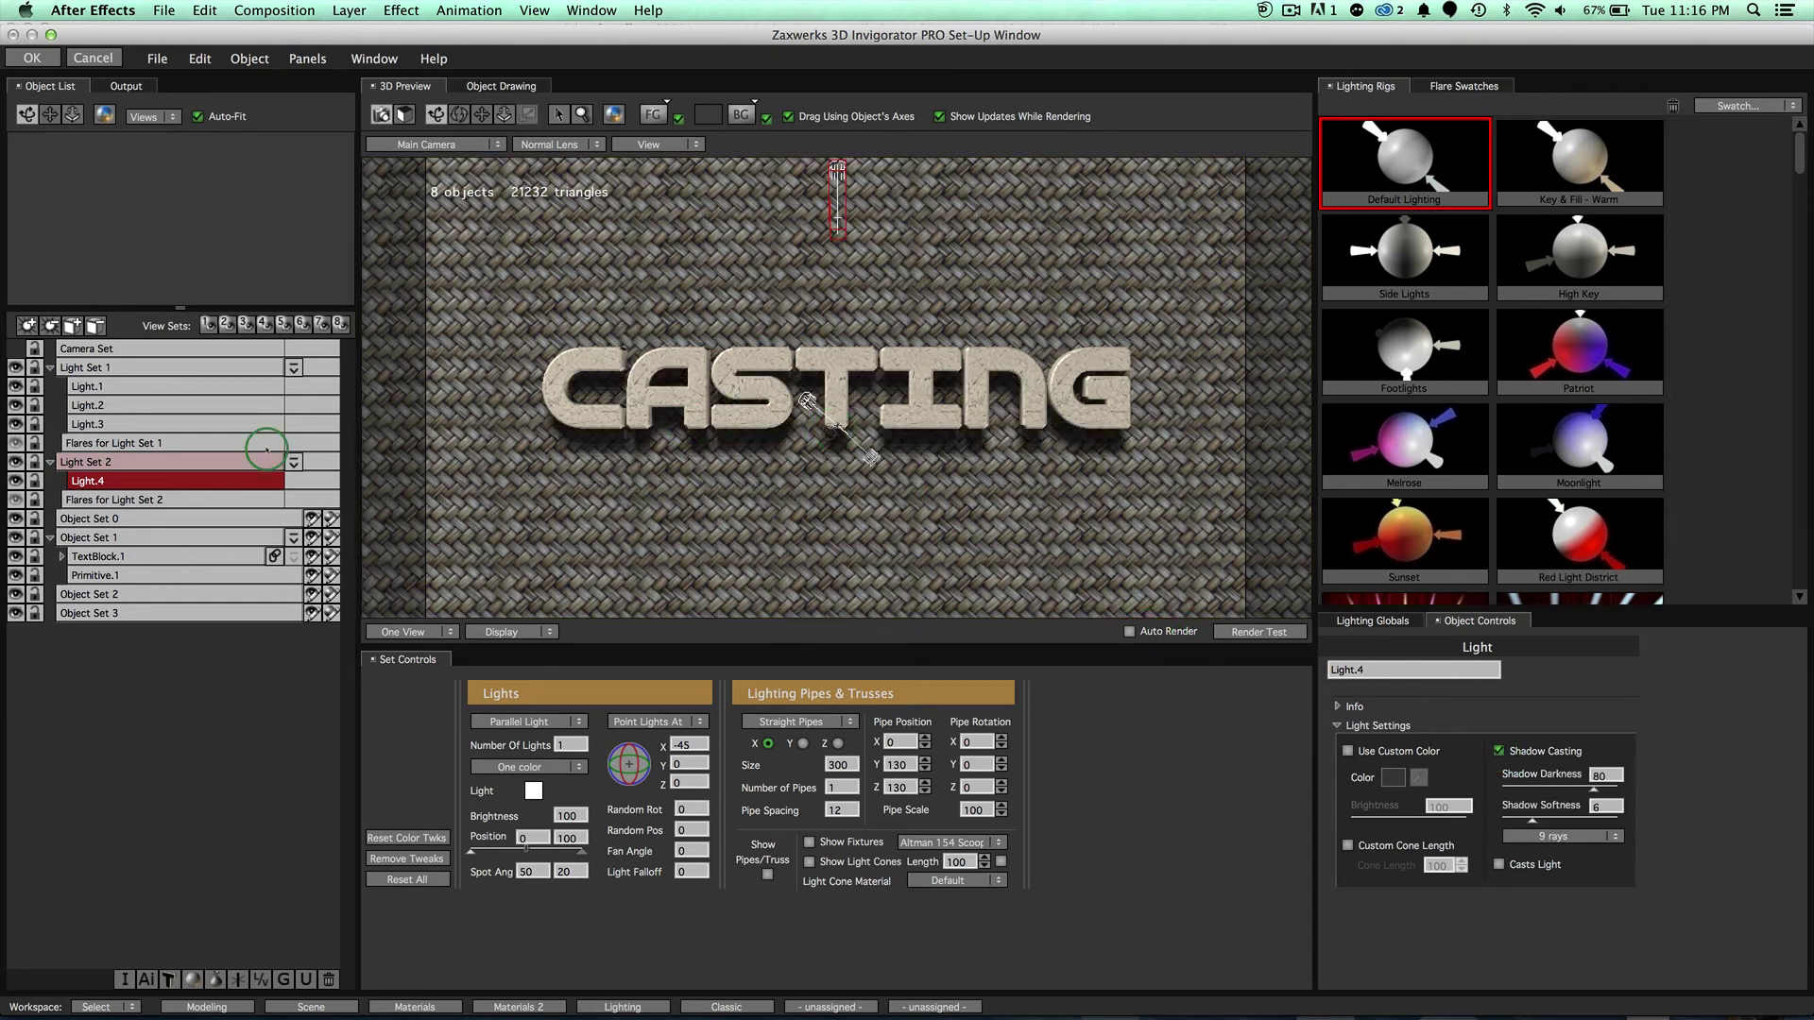
{"action": "left_click", "coordinate": [120, 474]}
{"action": "left_click", "coordinate": [16, 462]}
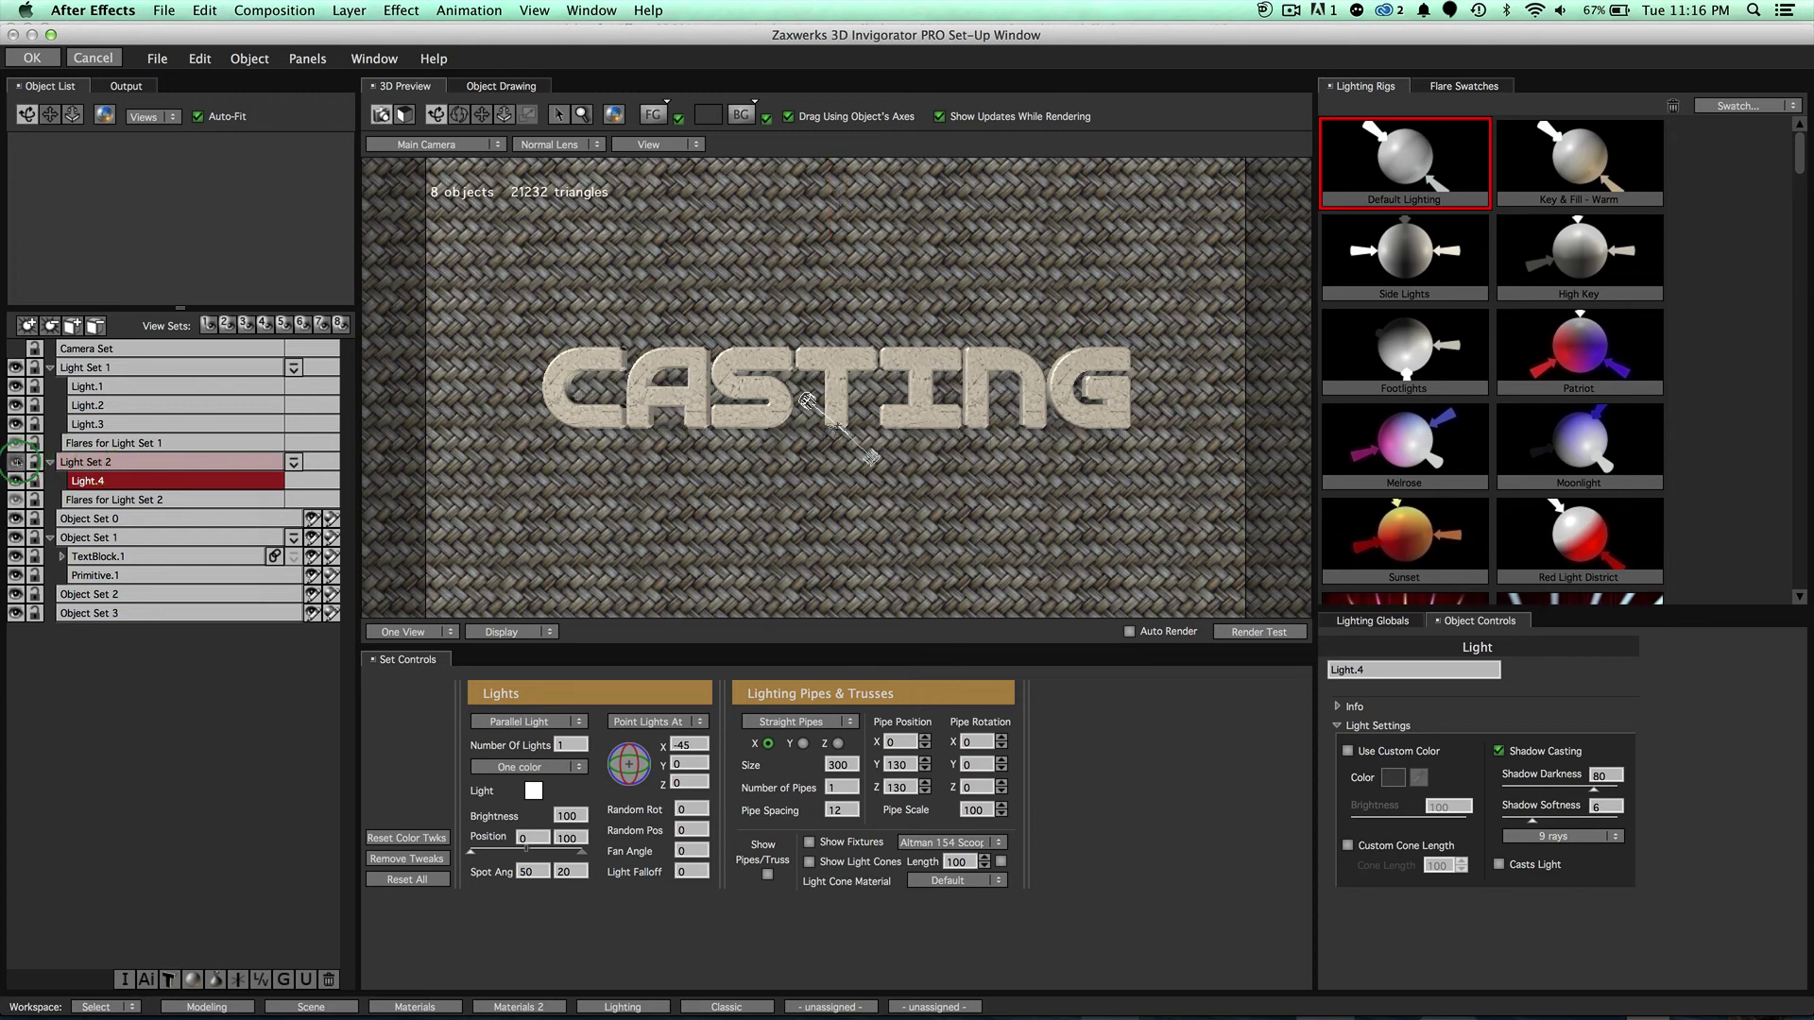
{"action": "left_click", "coordinate": [16, 462]}
{"action": "left_click", "coordinate": [16, 462]}
{"action": "left_click", "coordinate": [16, 462]}
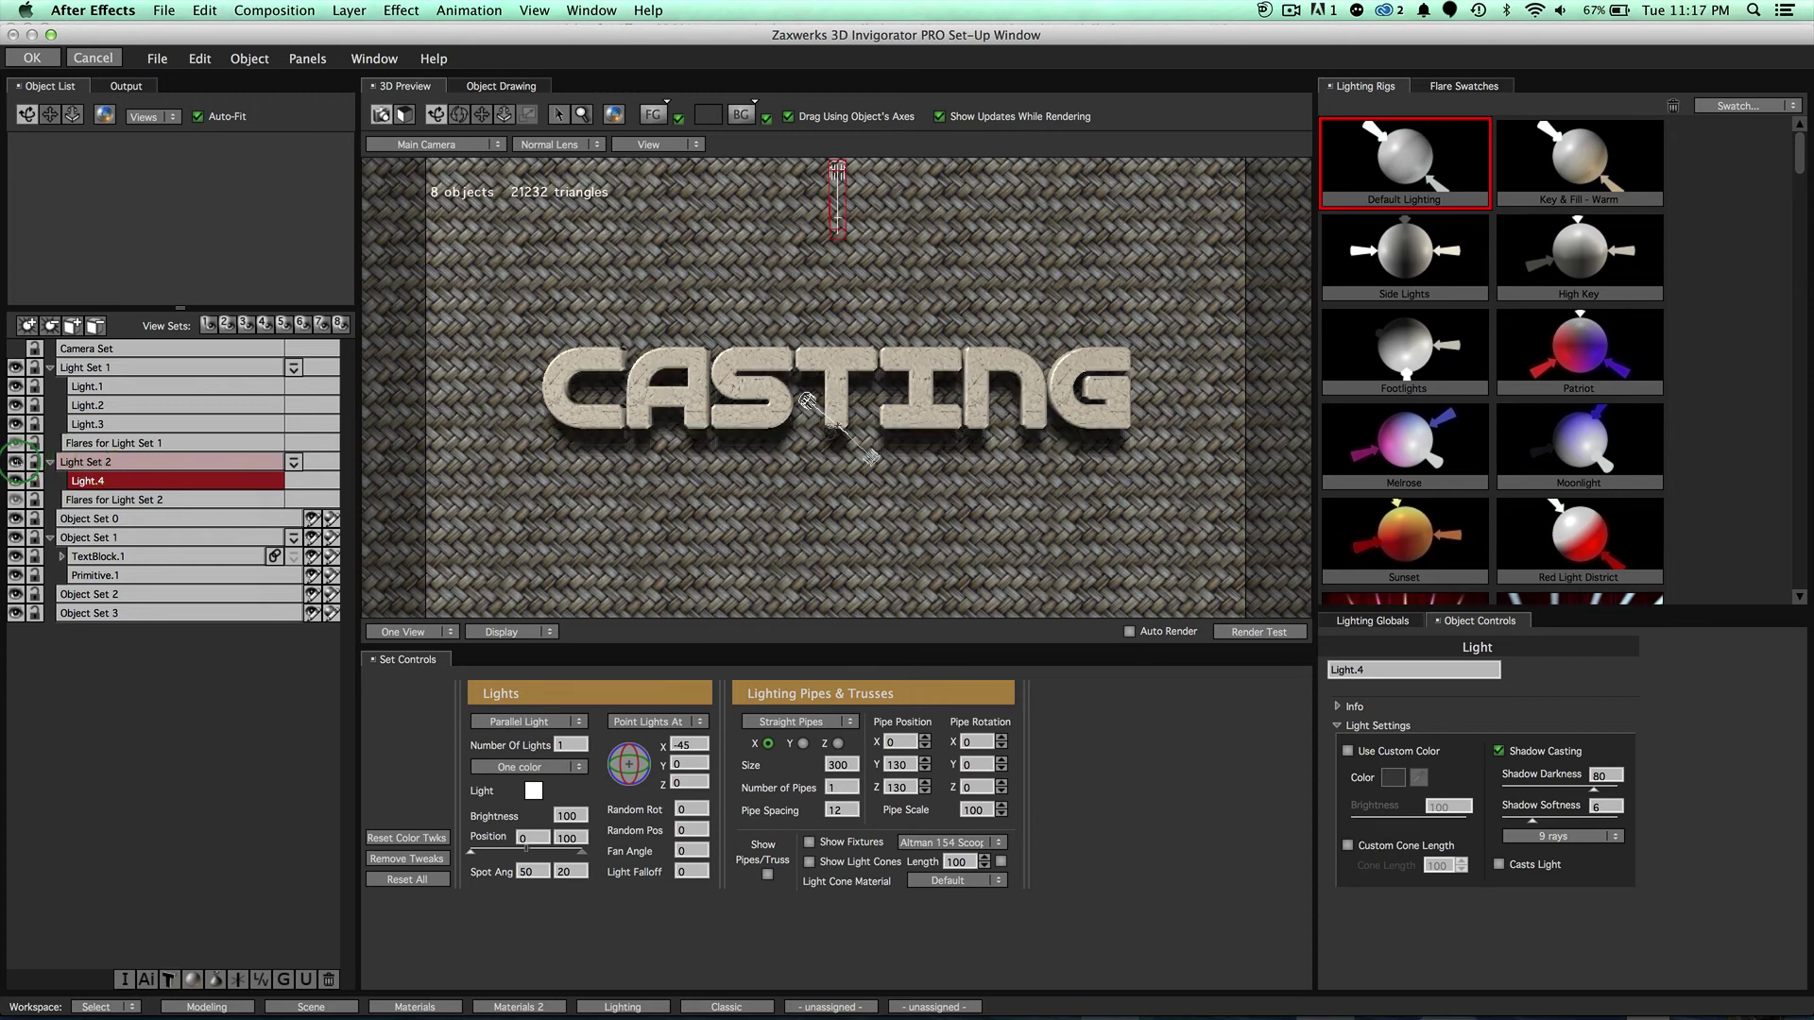
Tilt Light.4 to an X rotation of about -77 in its Info values.
{"action": "left_click", "coordinate": [779, 567]}
{"action": "left_click", "coordinate": [1338, 706]}
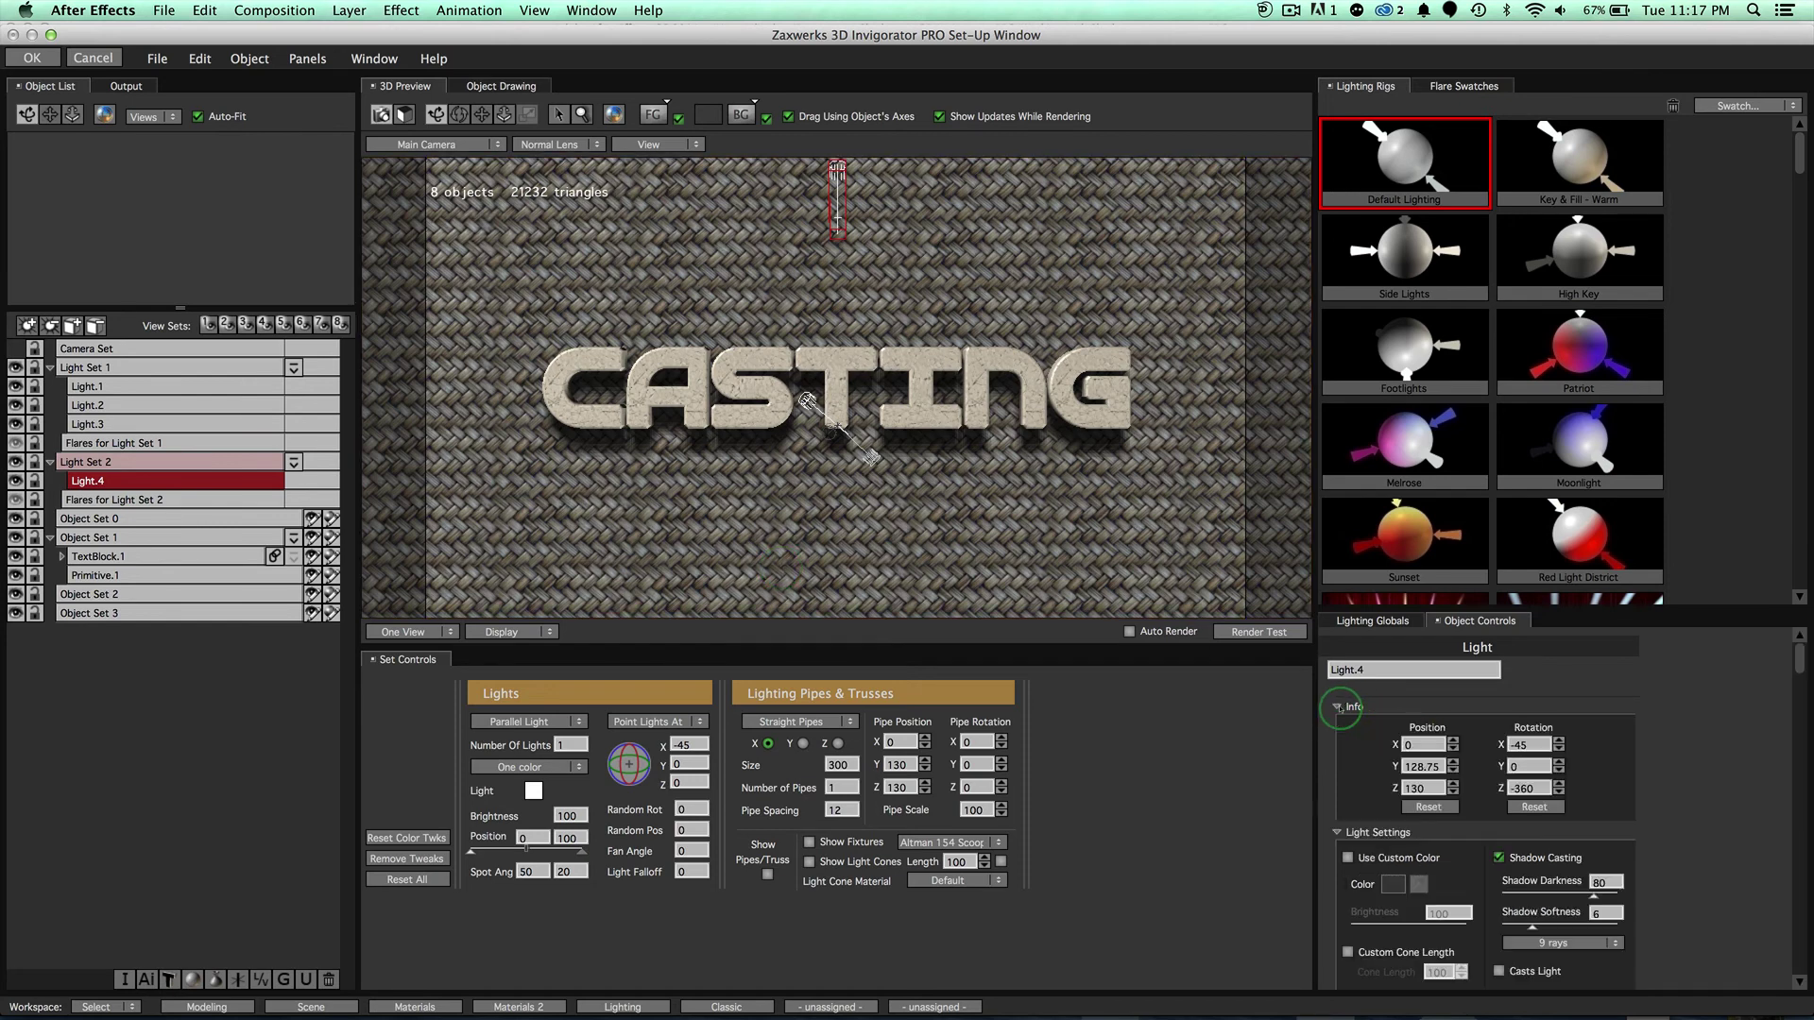
{"action": "left_click", "coordinate": [1523, 745]}
{"action": "type", "text": "-73"}
{"action": "key", "text": "Return"}
{"action": "mouse_move", "coordinate": [1496, 753]}
{"action": "left_mouse_down"}
{"action": "mouse_move", "coordinate": [1512, 753]}
{"action": "mouse_move", "coordinate": [1488, 783]}
{"action": "mouse_move", "coordinate": [1523, 745]}
{"action": "left_mouse_up"}
{"action": "left_click", "coordinate": [1525, 746]}
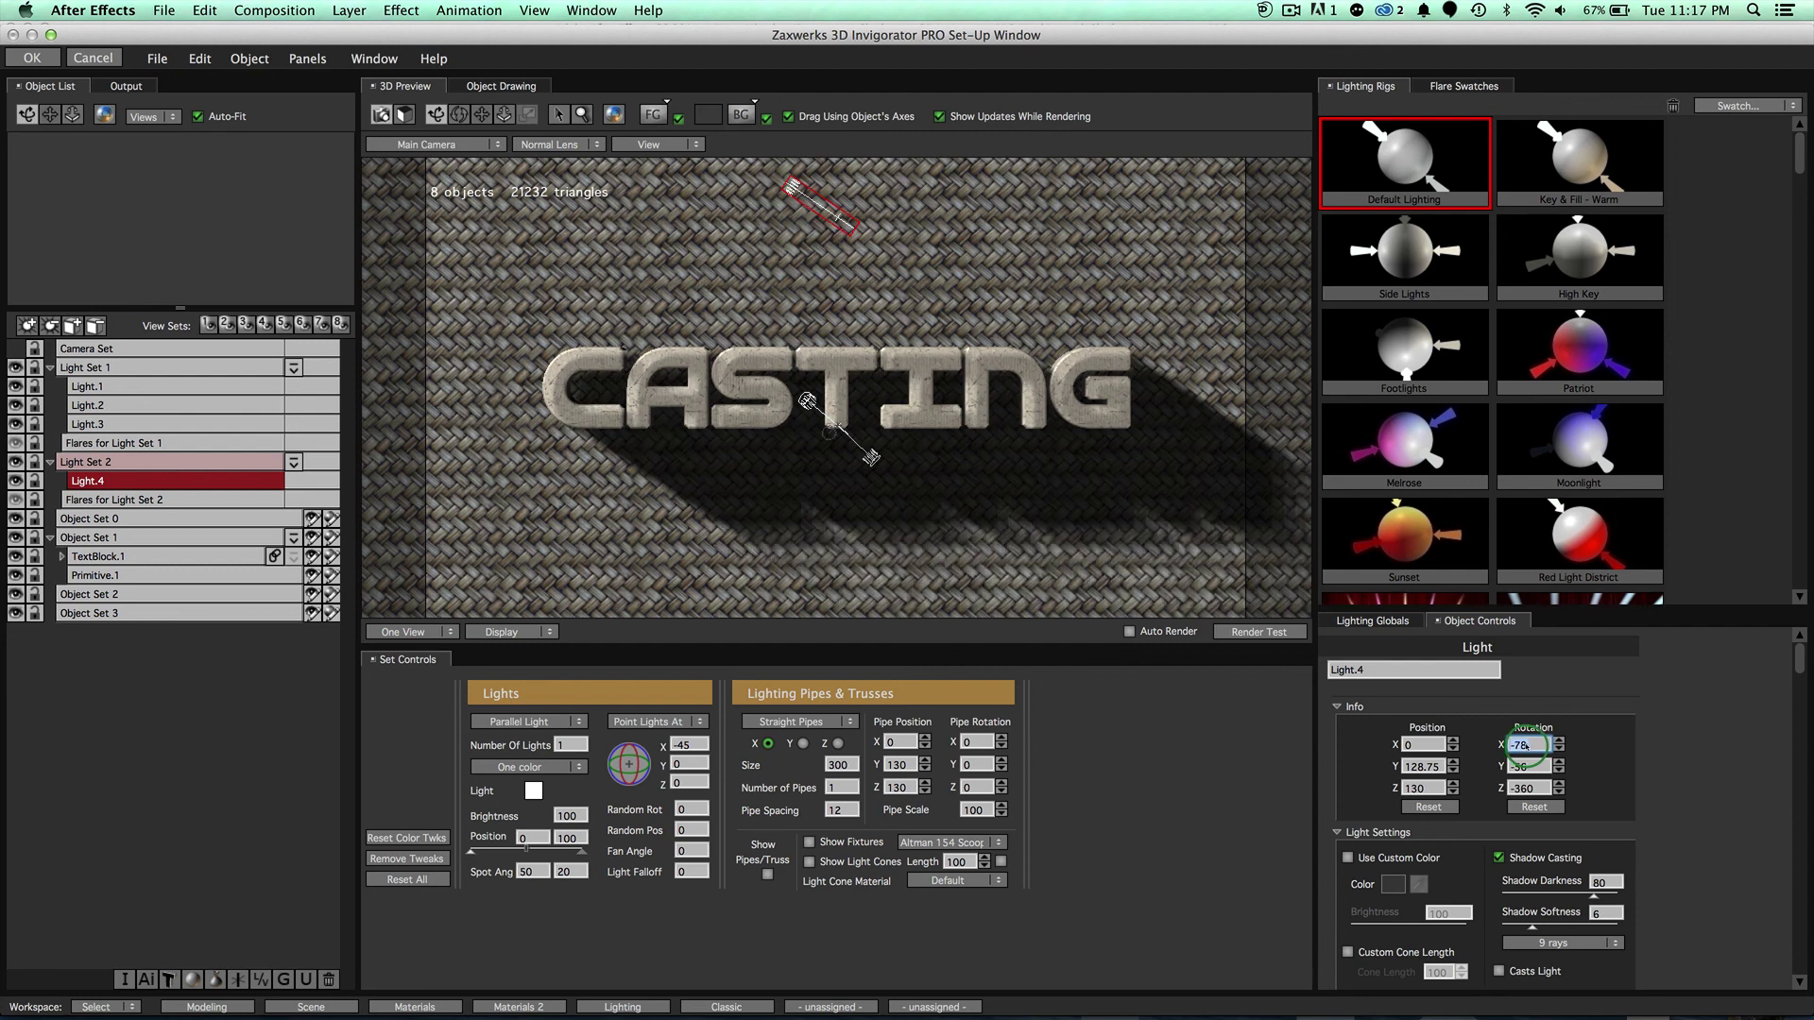
Lighten the cast shadow, set Y rotation to -56 and retune X rotation to -76.
{"action": "left_click_drag", "start_coordinate": [1616, 886], "coordinate": [1514, 936]}
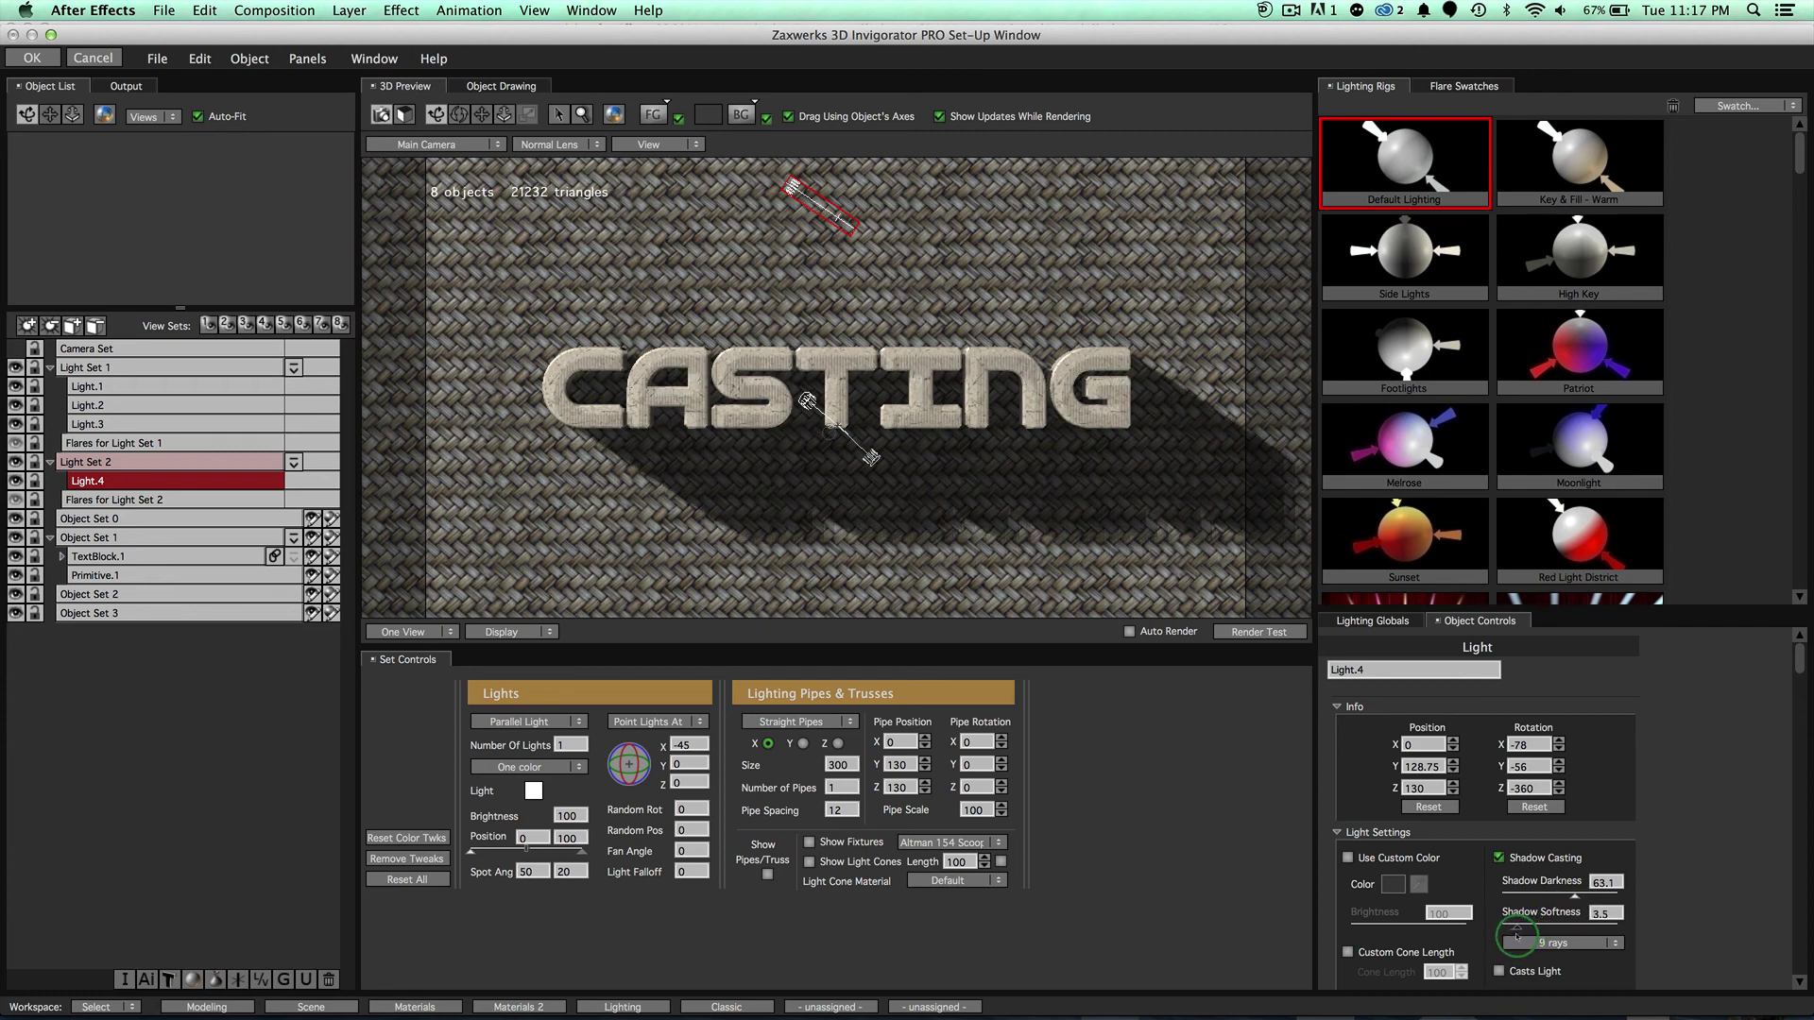
{"action": "double_click", "coordinate": [1521, 766]}
{"action": "type", "text": "-66"}
{"action": "key", "text": "Return"}
{"action": "left_click", "coordinate": [1543, 739]}
{"action": "double_click", "coordinate": [1523, 744]}
{"action": "type", "text": "-73"}
{"action": "key", "text": "Return"}
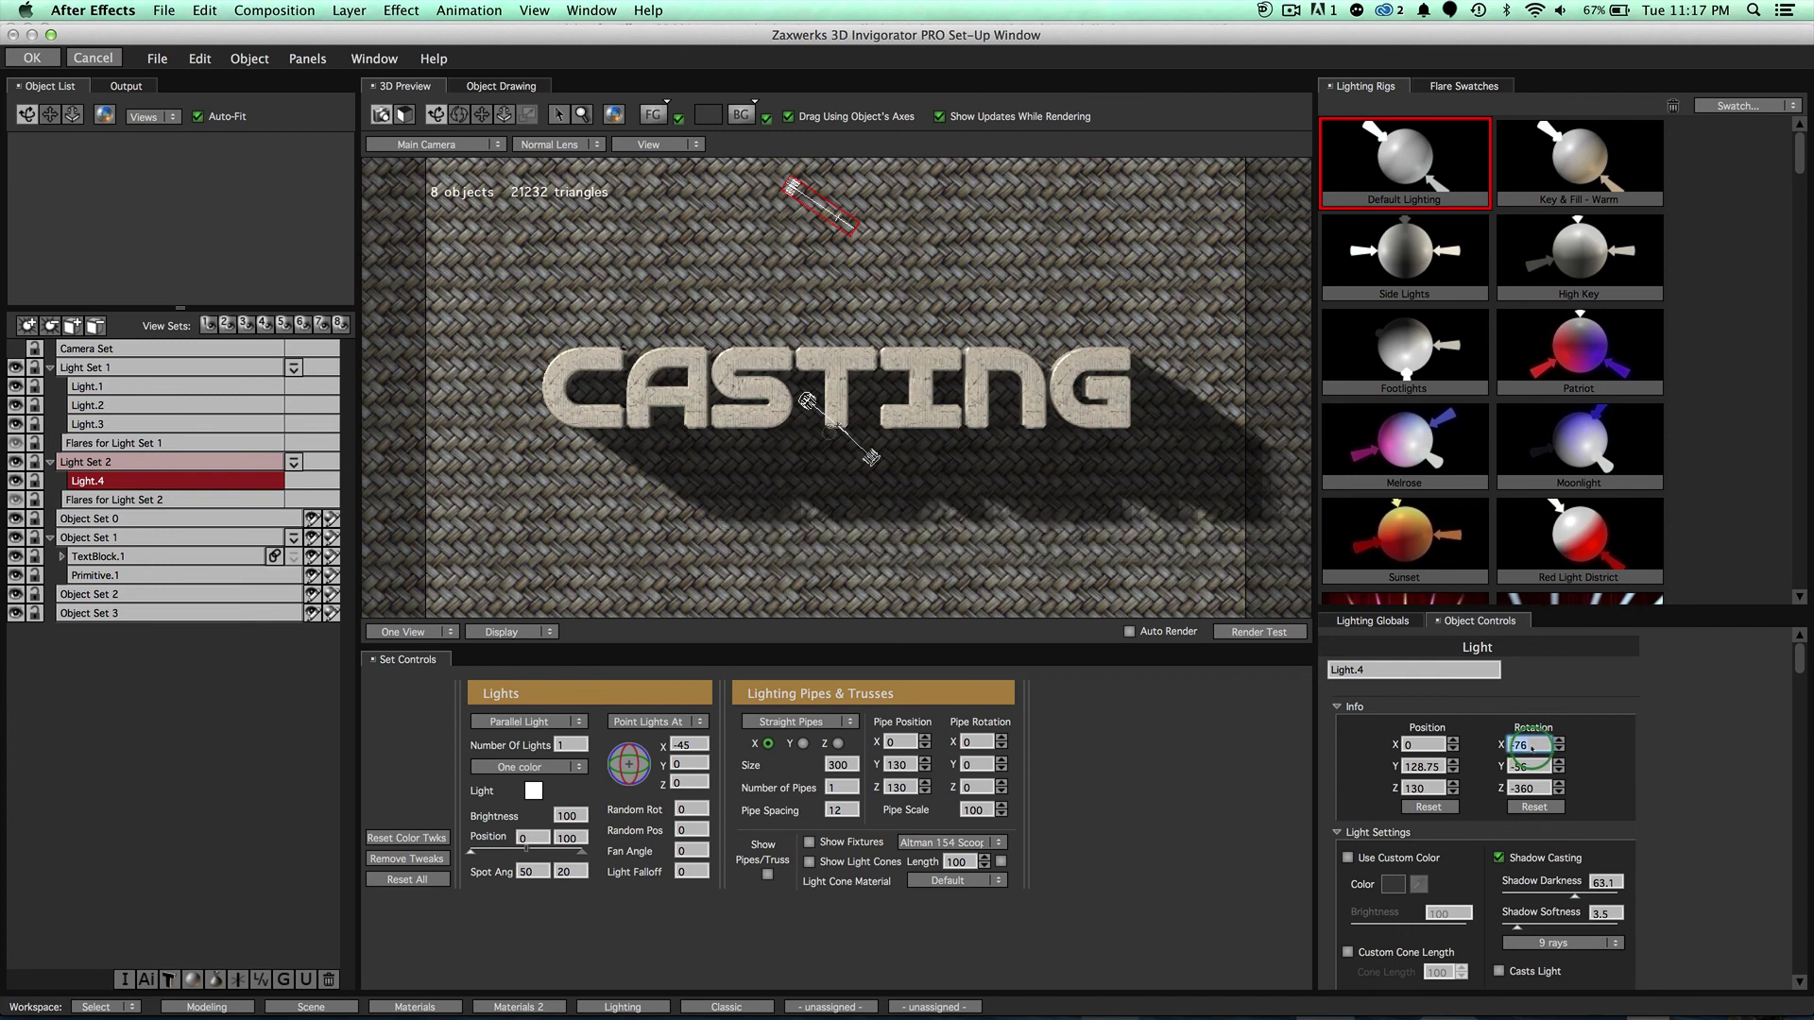
{"action": "type", "text": "-76"}
{"action": "key", "text": "Return"}
Set Light.4's X rotation to -77 and render a test preview of CASTING.
{"action": "type", "text": "-77"}
{"action": "key", "text": "Return"}
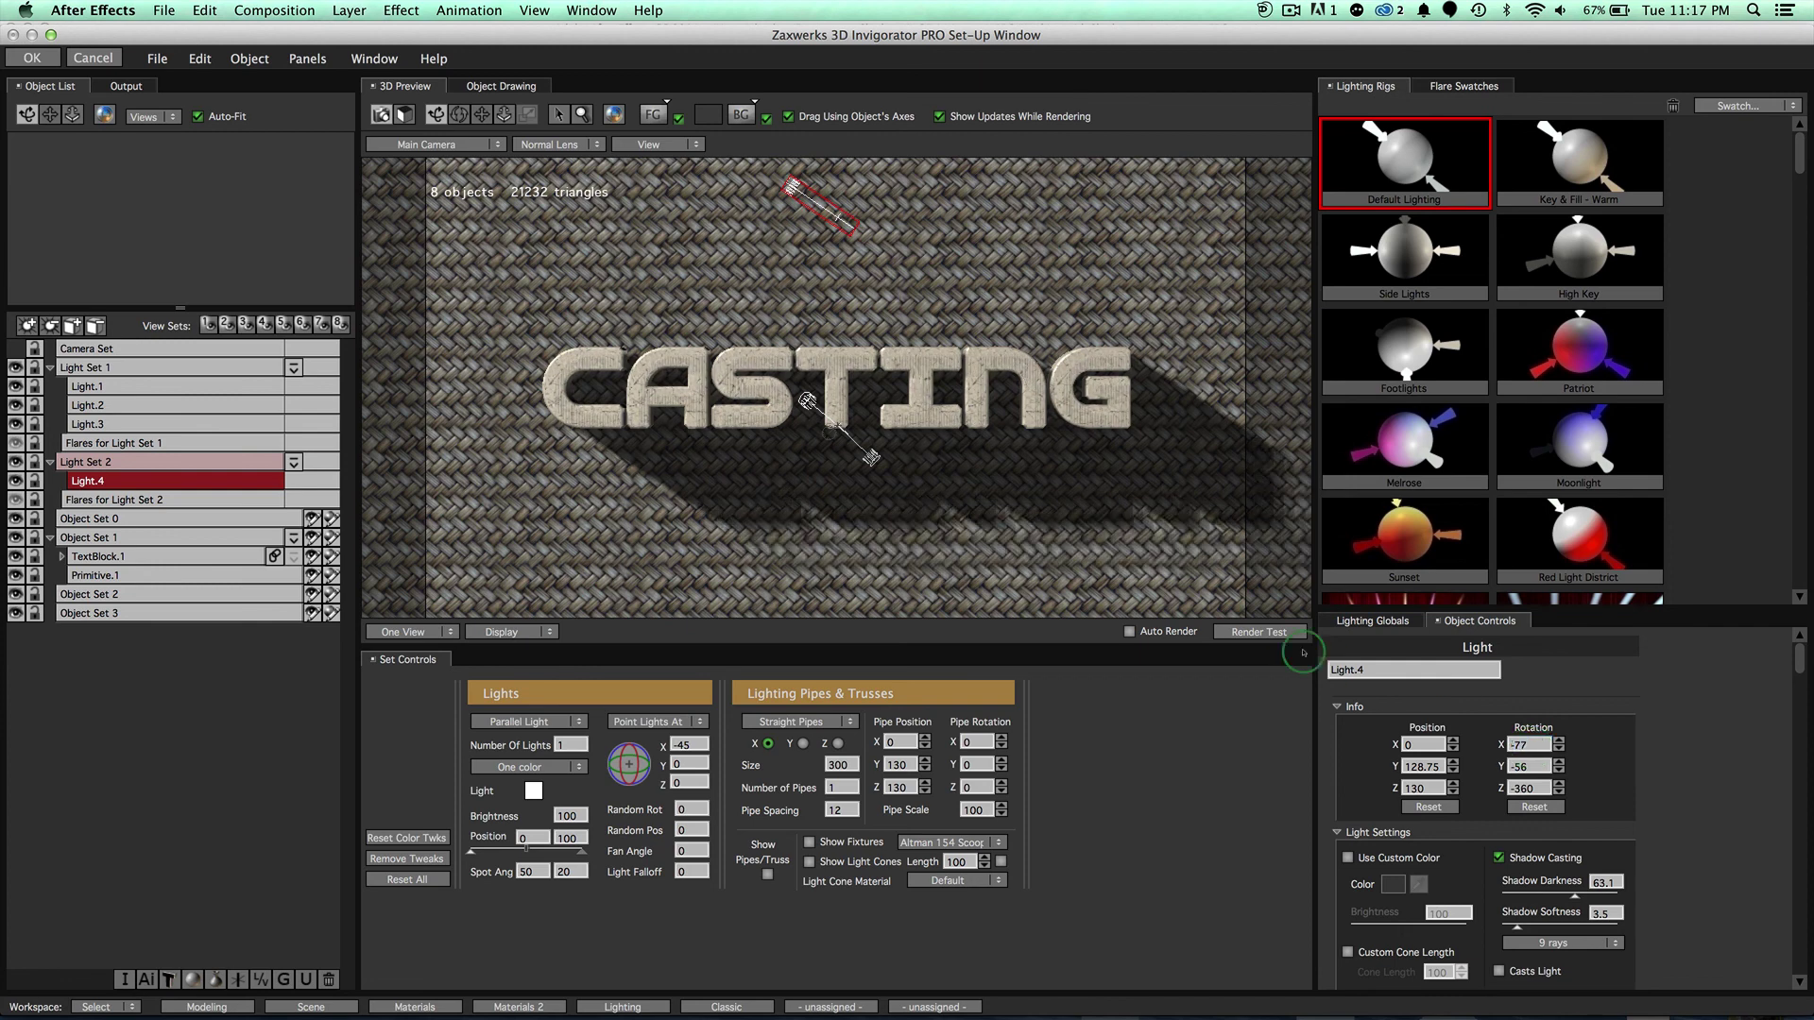
{"action": "left_click", "coordinate": [1259, 631]}
{"action": "left_click", "coordinate": [579, 413]}
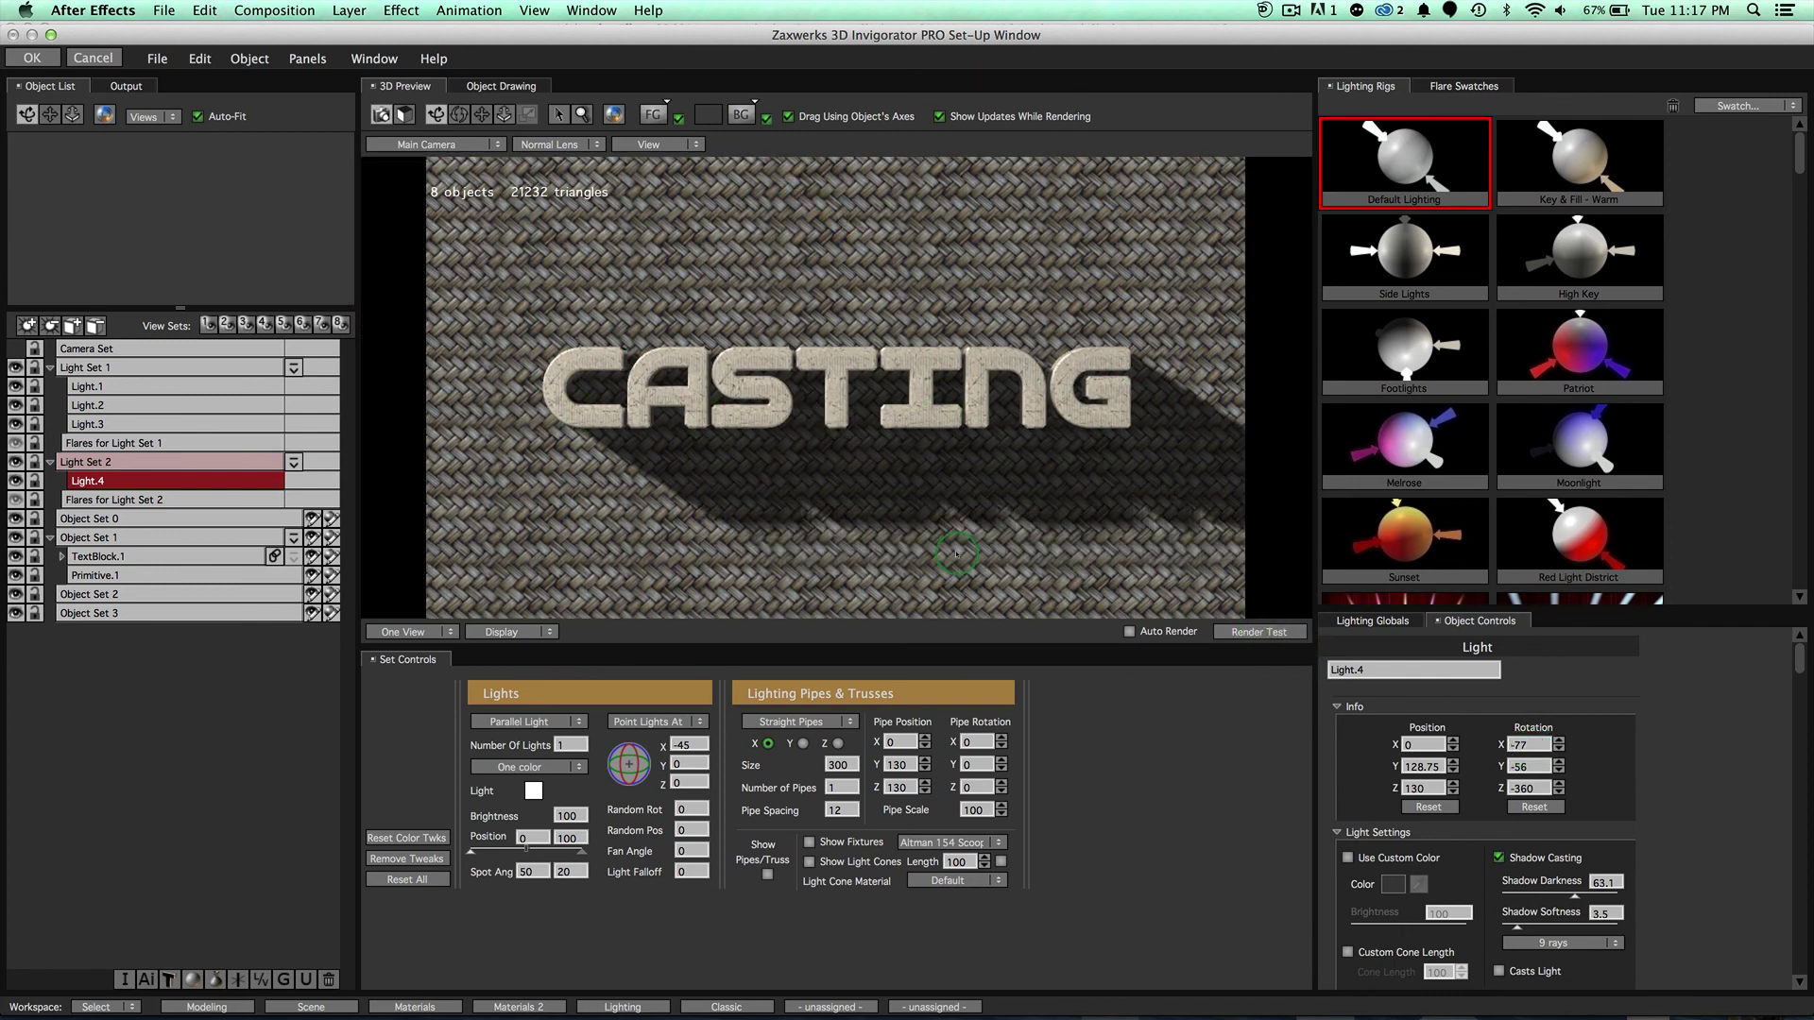